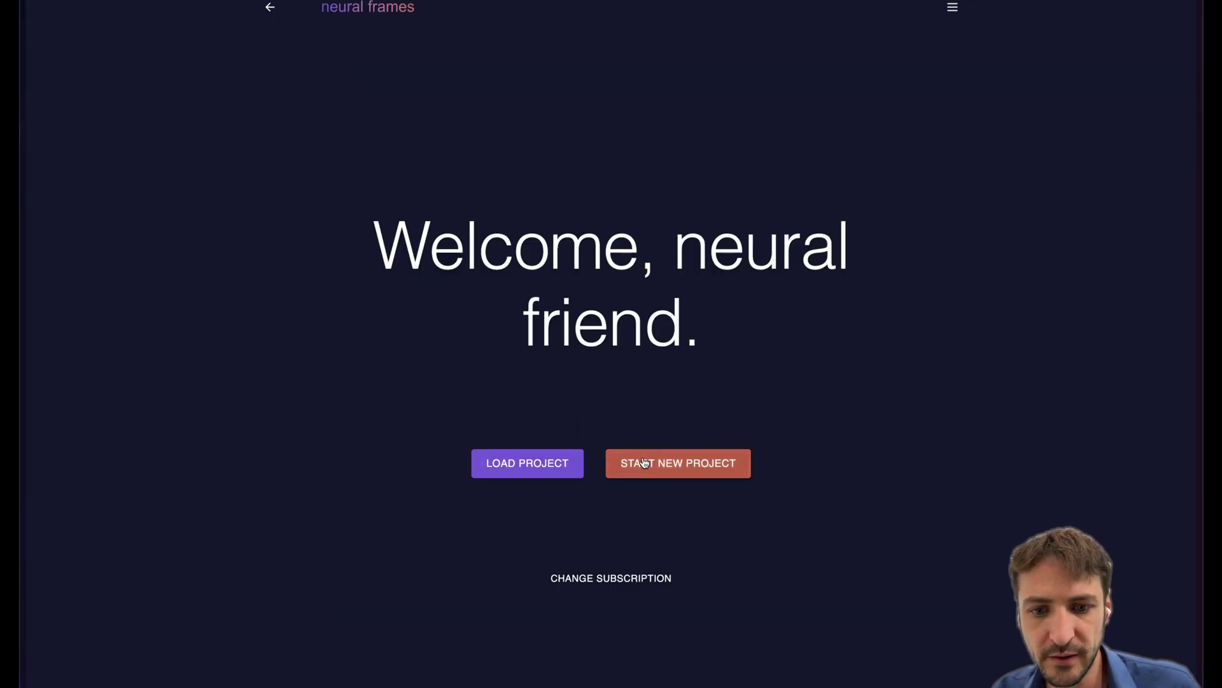
# Start a new project and browse the allrounder and specialist AI models in the gallery
pyautogui.click(643, 467)
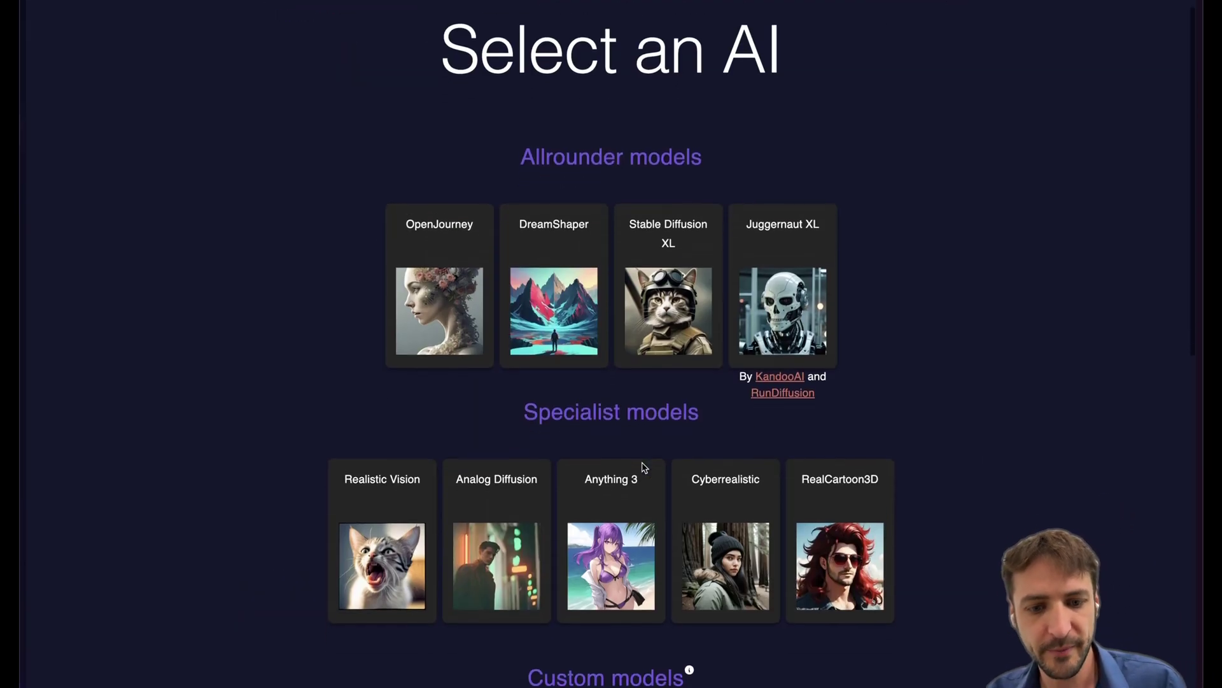
pyautogui.scroll(-1, 643, 467)
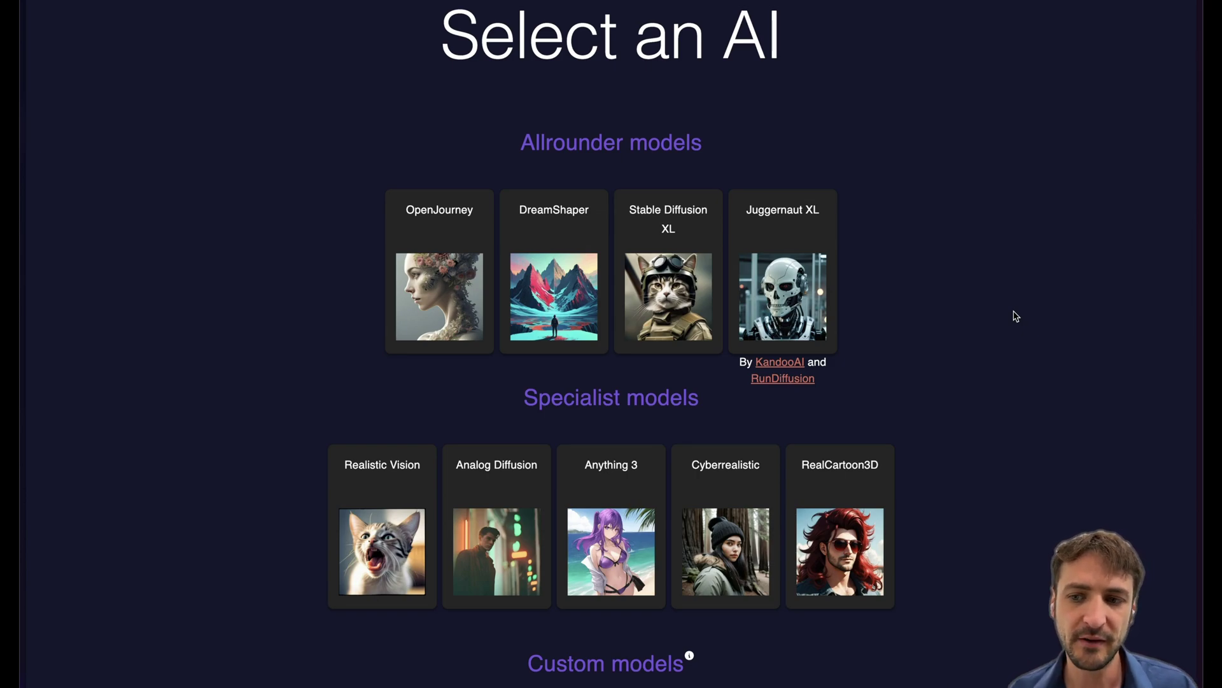
pyautogui.scroll(-1, 1016, 316)
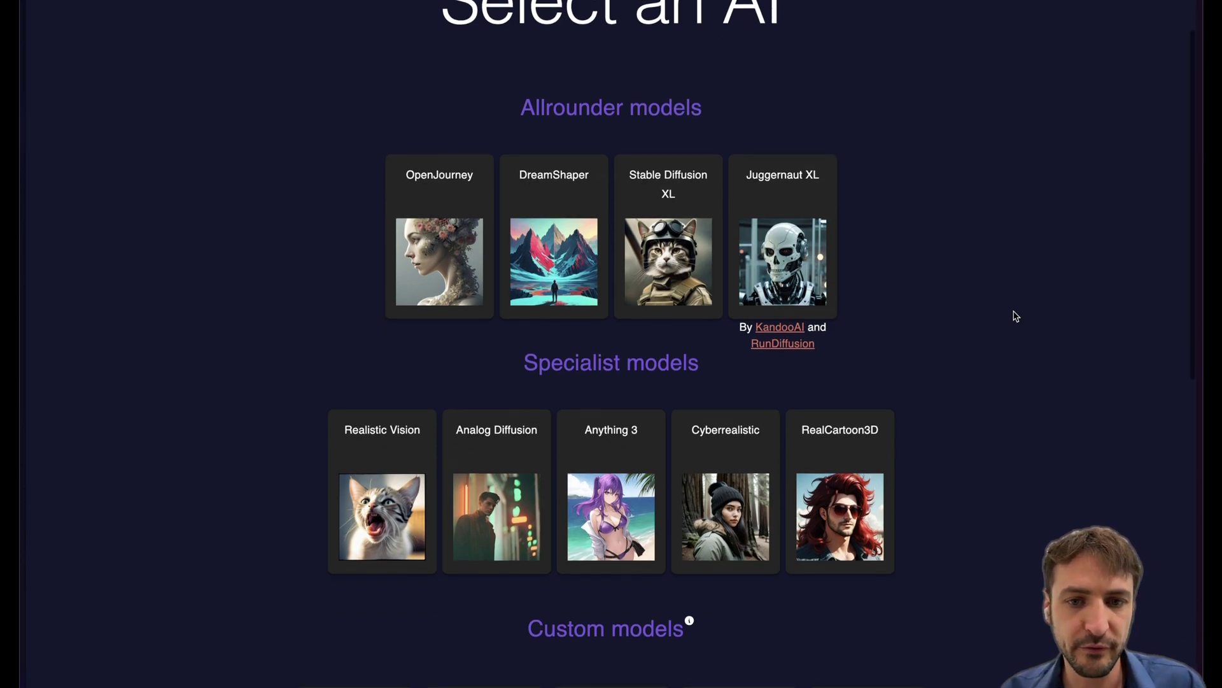
pyautogui.scroll(1, 1015, 316)
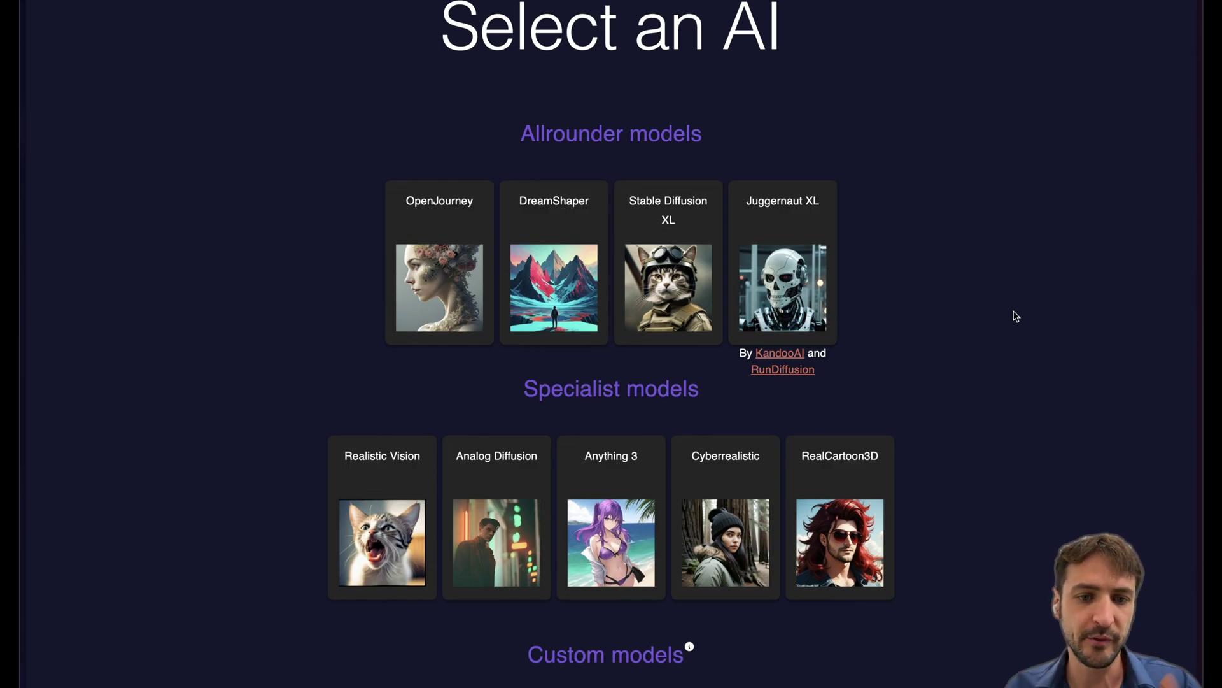
pyautogui.scroll(-1, 991, 311)
pyautogui.scroll(1, 991, 312)
pyautogui.scroll(-1, 366, 363)
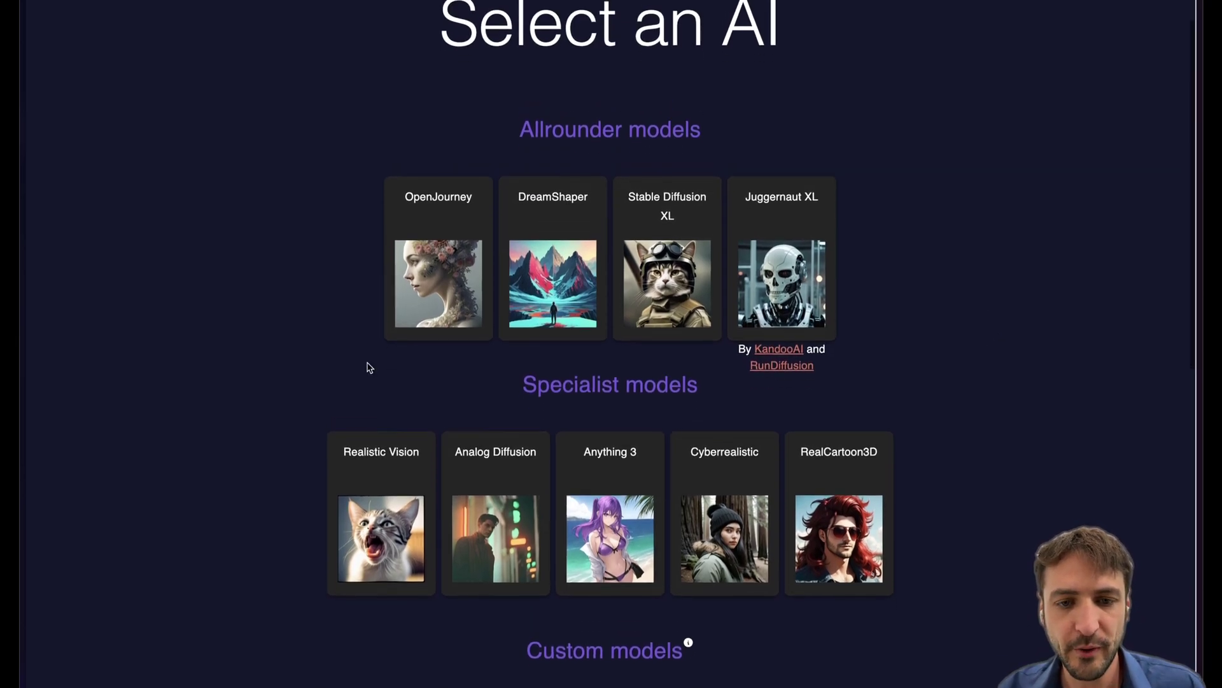
pyautogui.scroll(1, 357, 357)
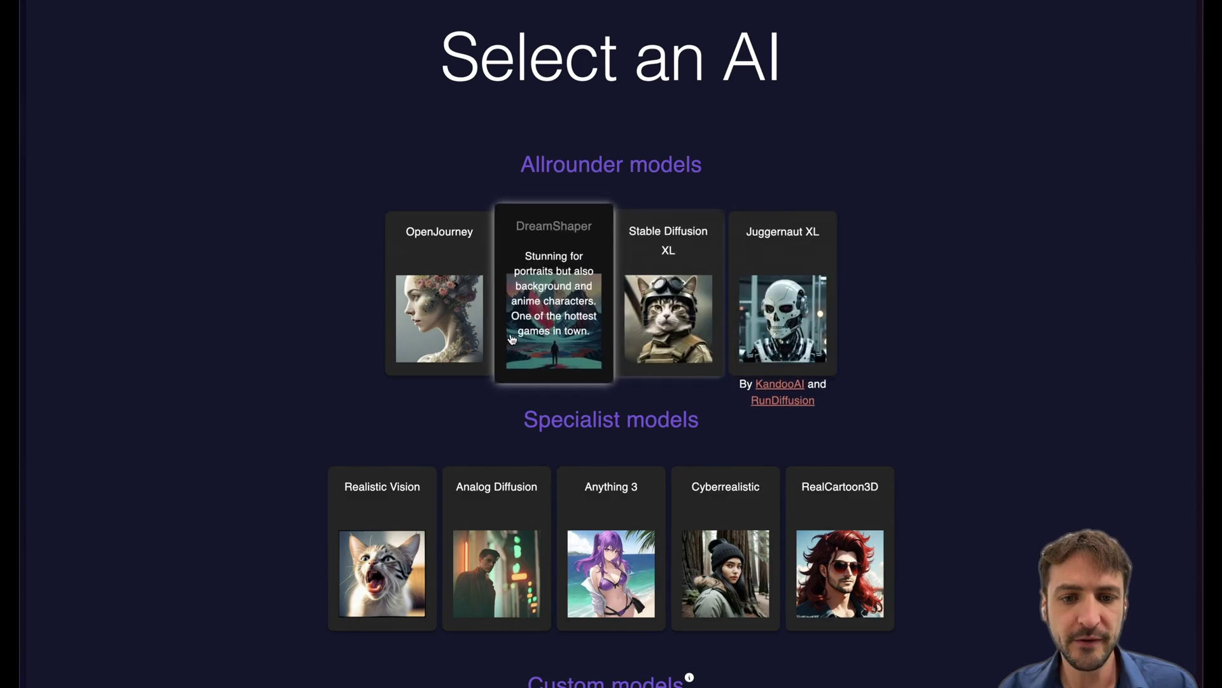
# Scroll further down the gallery to the Custom models row
pyautogui.moveTo(395, 337)
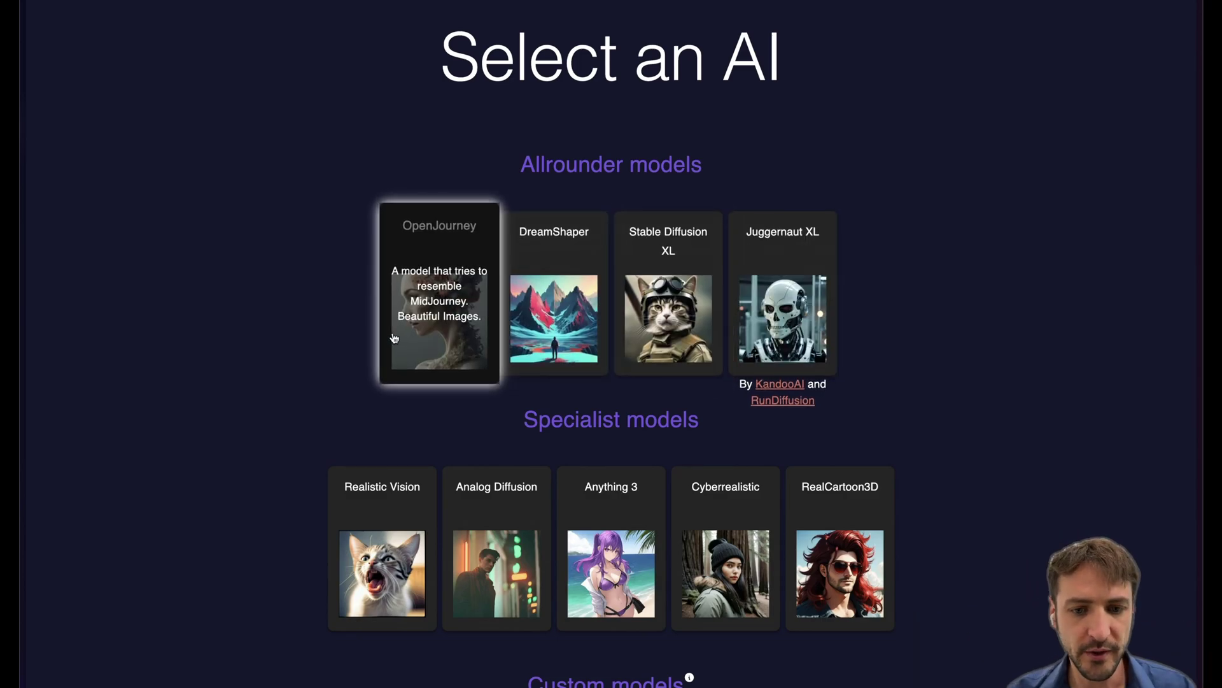
pyautogui.scroll(-1, 224, 431)
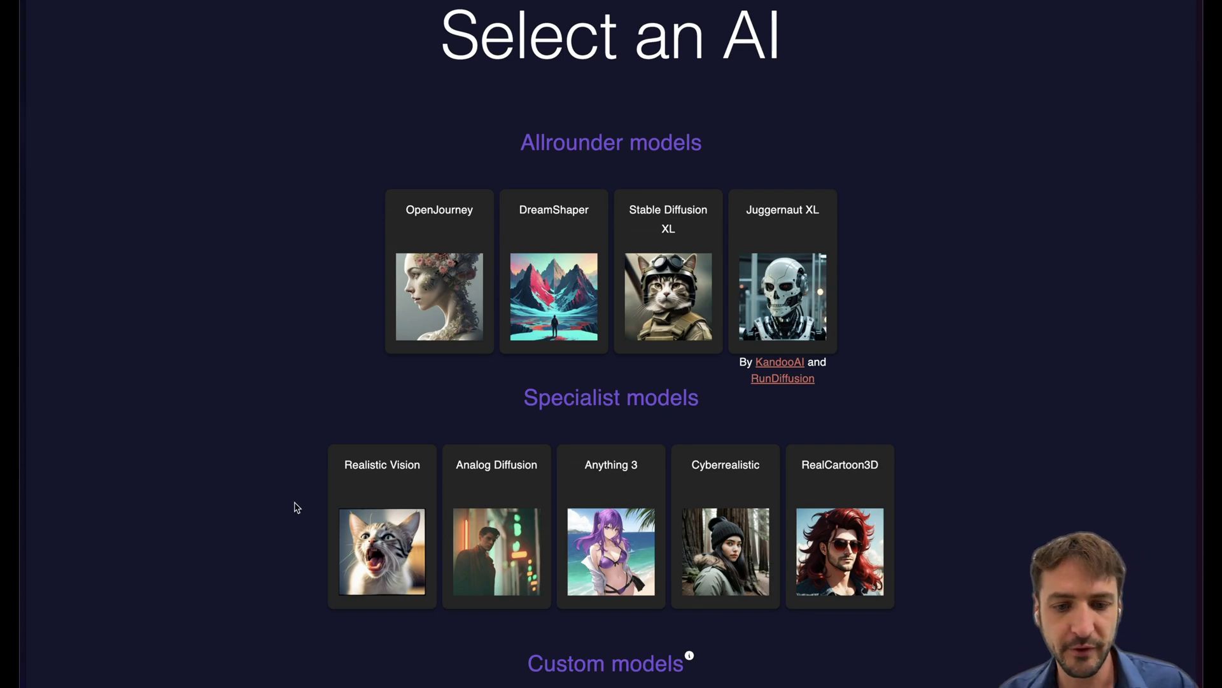
pyautogui.moveTo(487, 529)
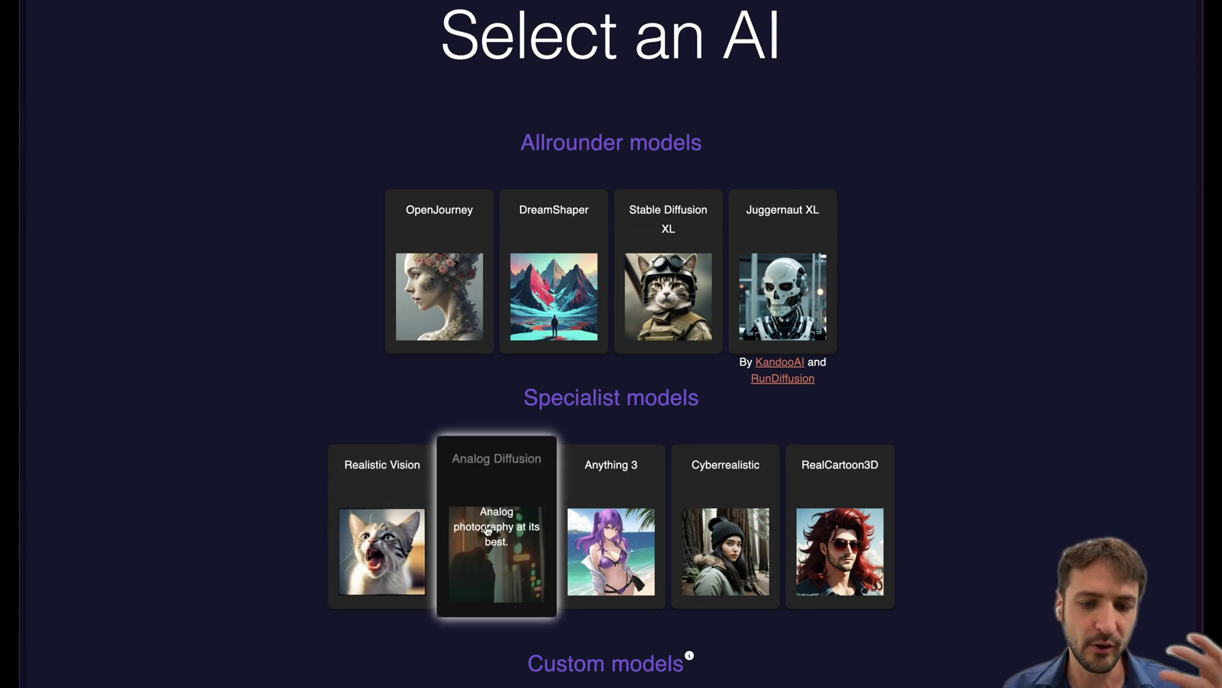
pyautogui.moveTo(841, 551)
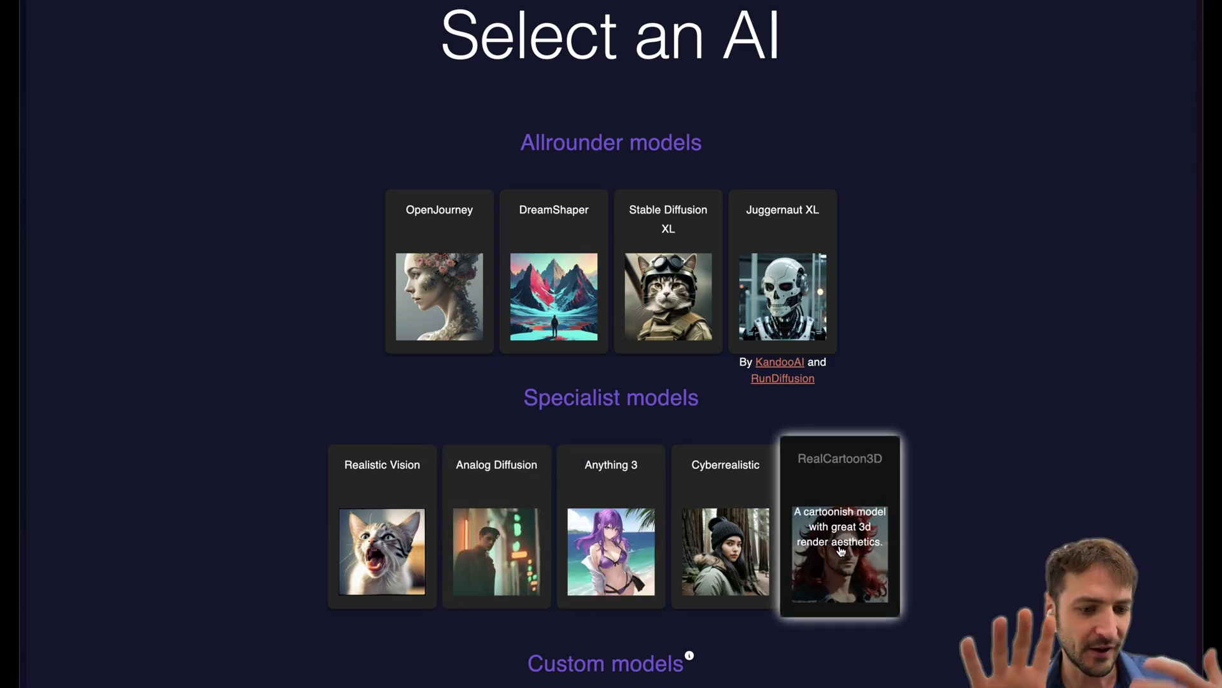
pyautogui.scroll(-3, 840, 551)
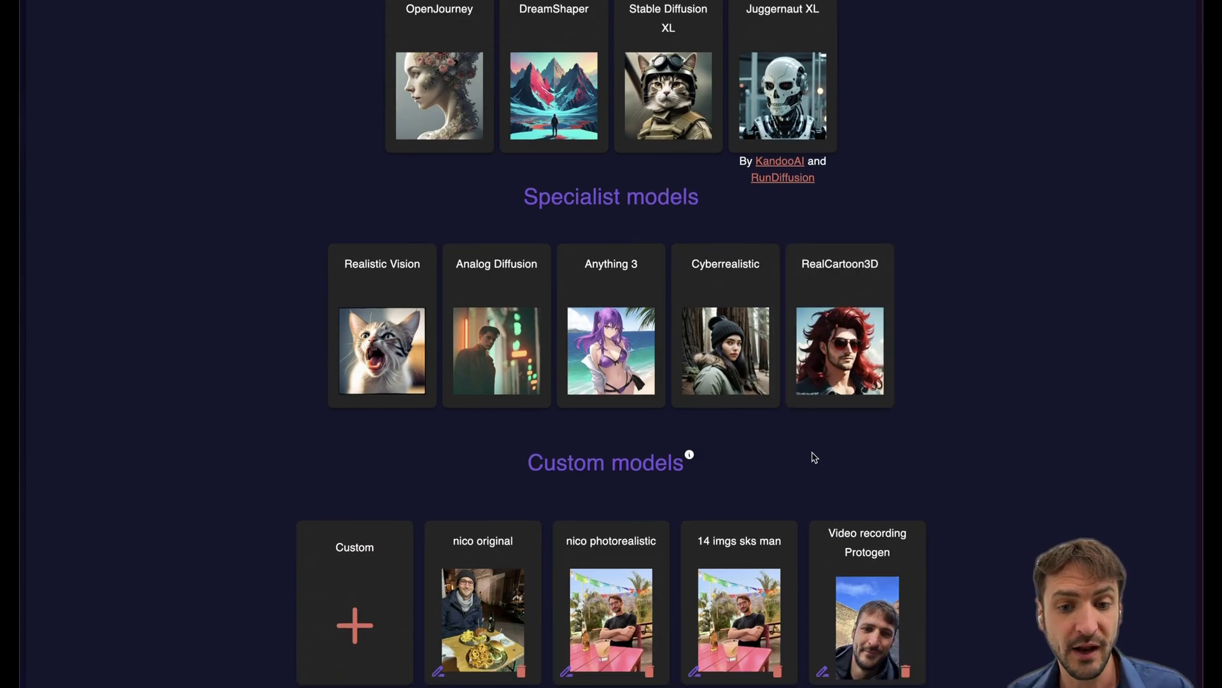
# Open the Custom model page, skim its training tips, then go back to Select an AI
pyautogui.click(378, 560)
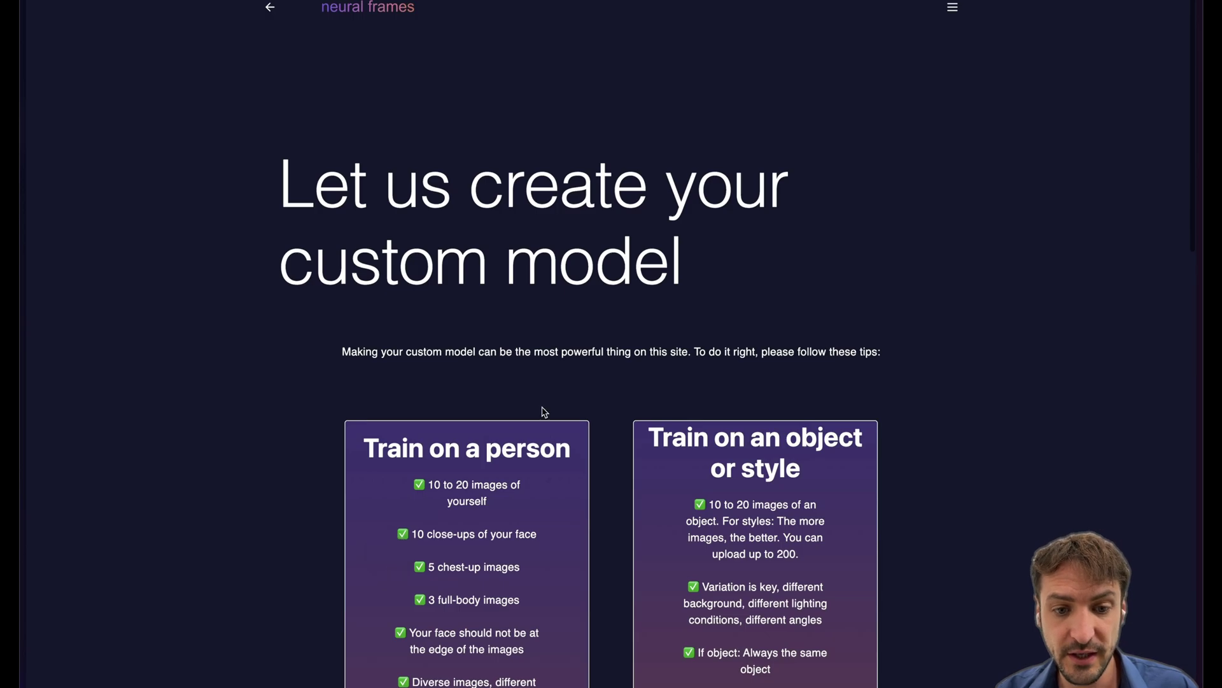
pyautogui.scroll(-10, 543, 410)
pyautogui.scroll(4, 543, 411)
pyautogui.scroll(-1, 543, 411)
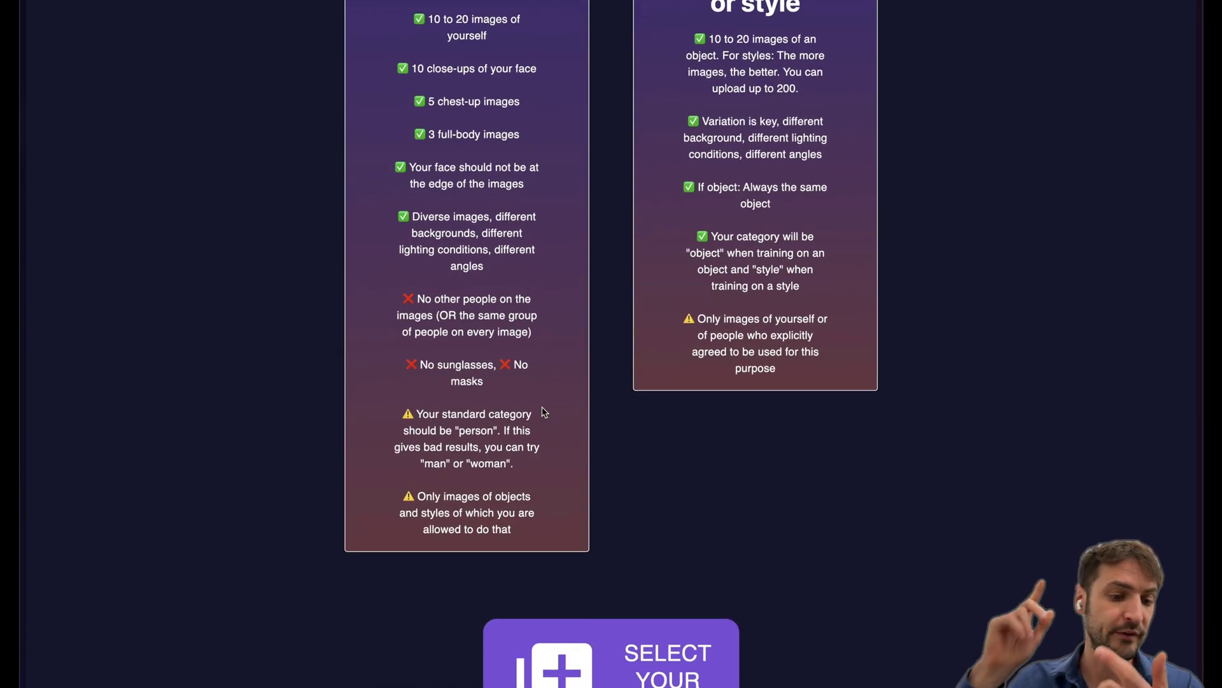
pyautogui.scroll(-1, 543, 411)
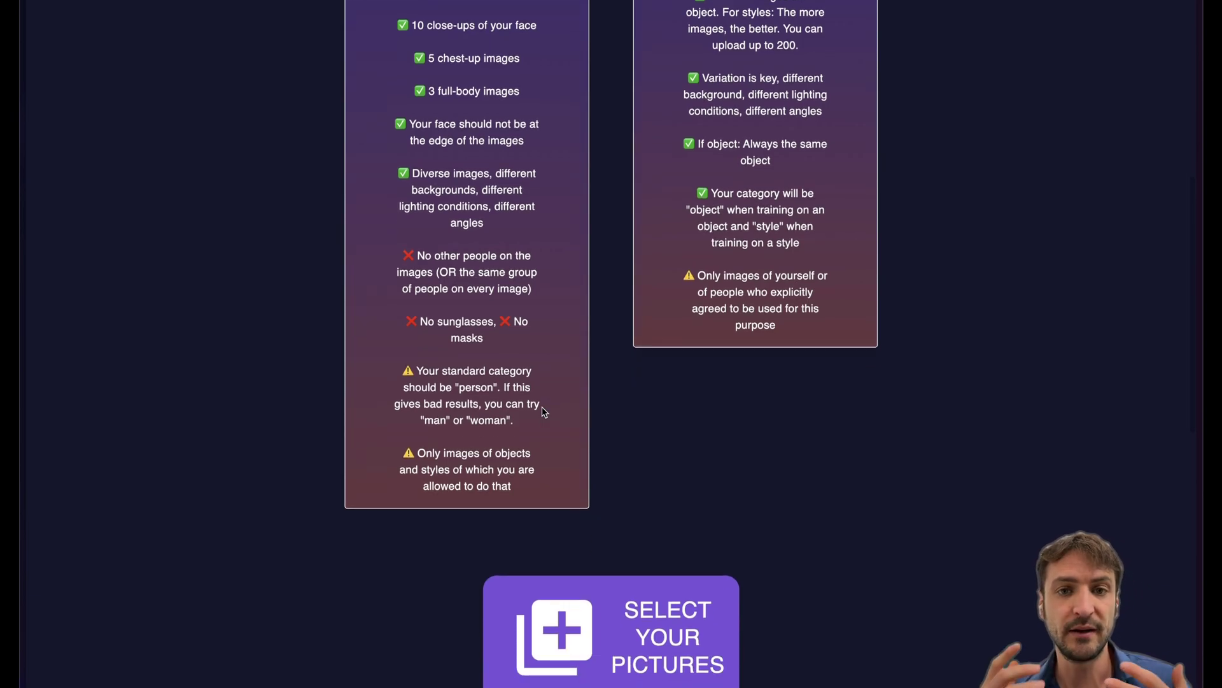
pyautogui.scroll(7, 543, 410)
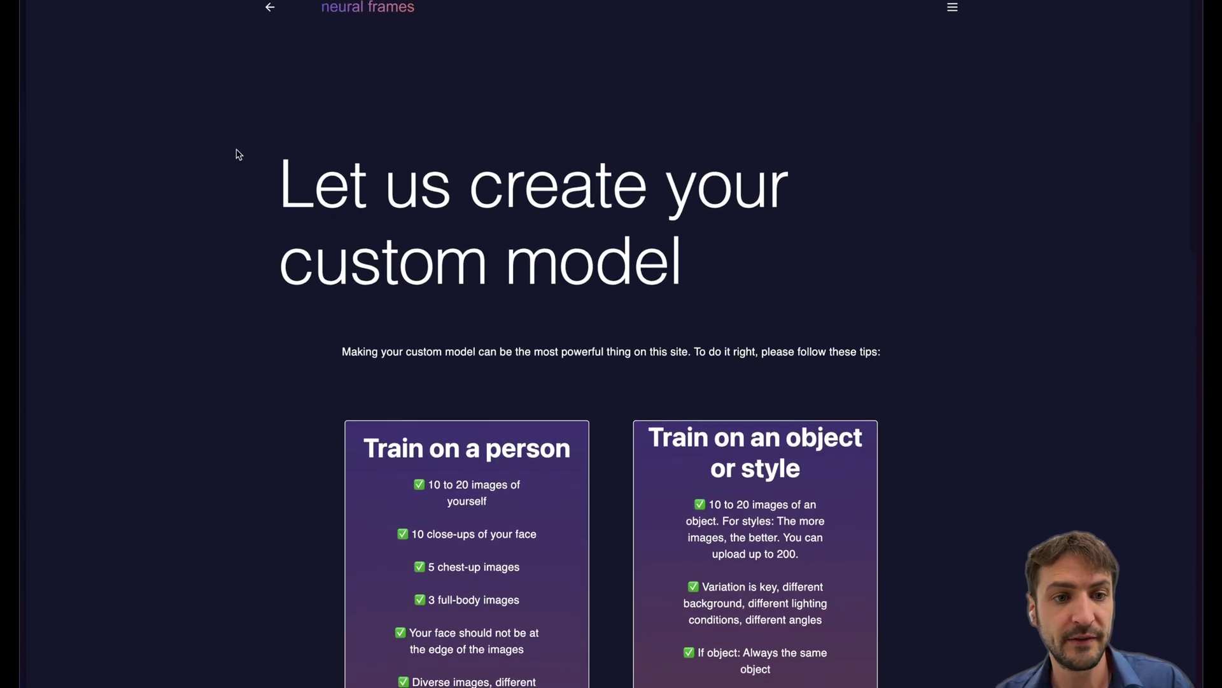
pyautogui.click(113, 5)
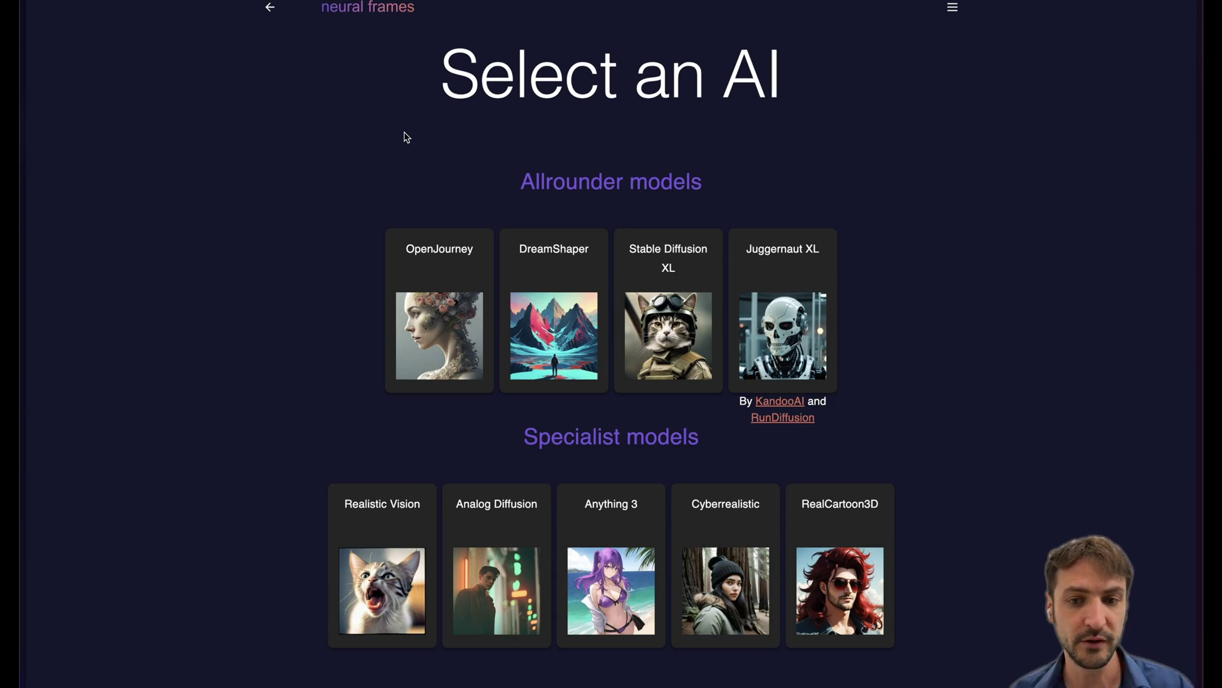
pyautogui.scroll(-1, 405, 135)
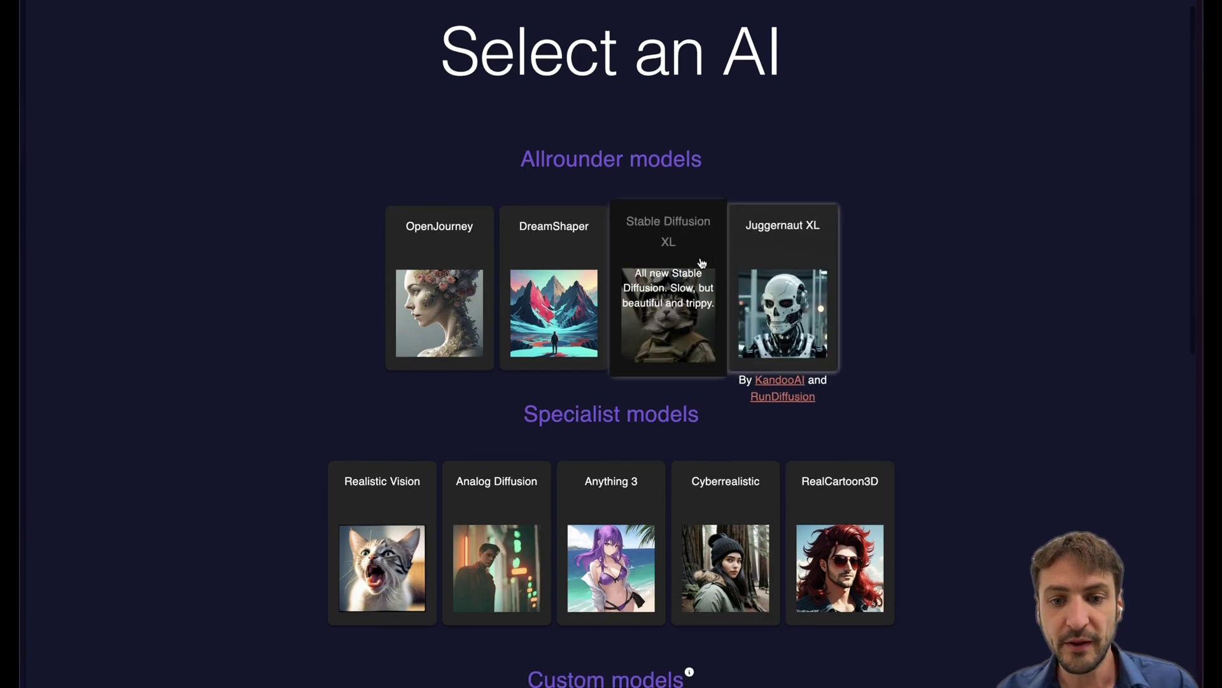
pyautogui.moveTo(819, 263)
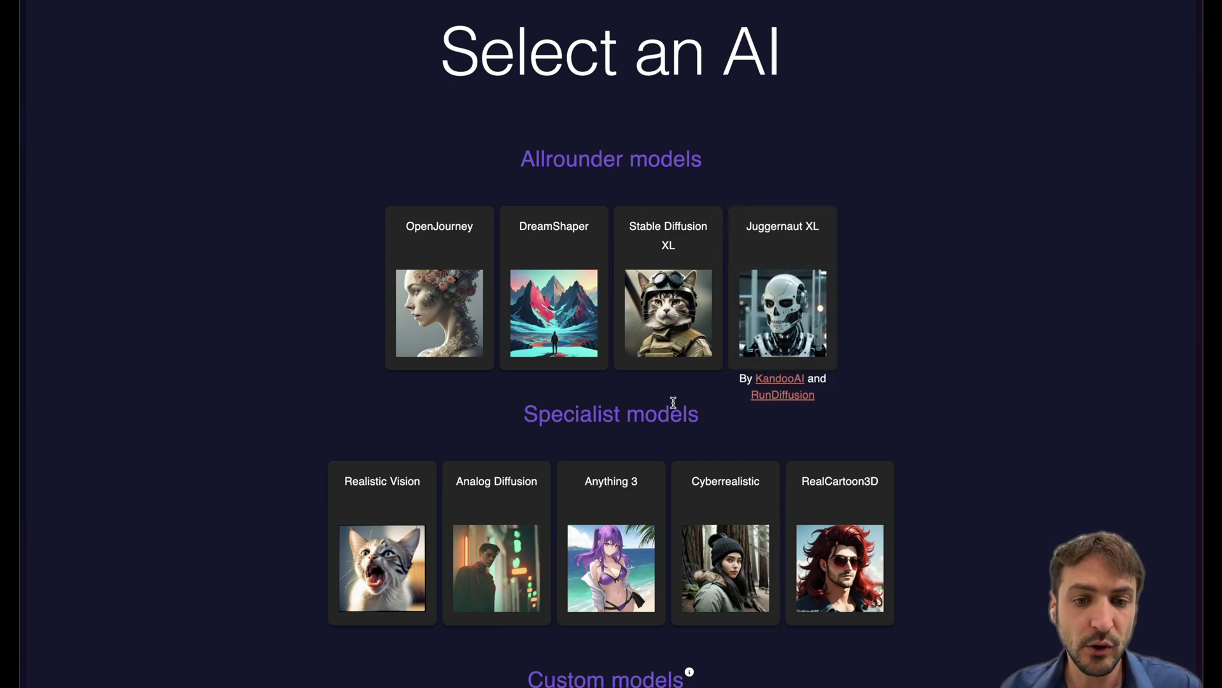
pyautogui.moveTo(553, 368)
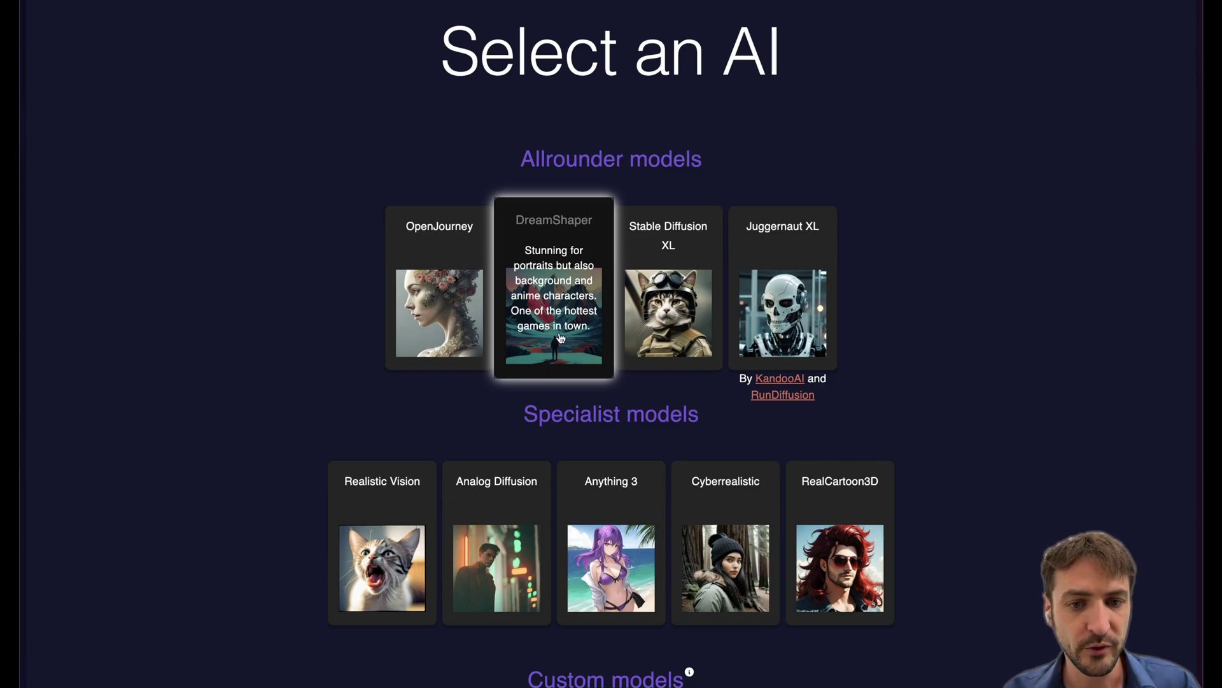
# Choose DreamShaper and enter the first-image prompt 'hieroglyphs, colorful painting, egyptian style, elephants'
pyautogui.click(560, 337)
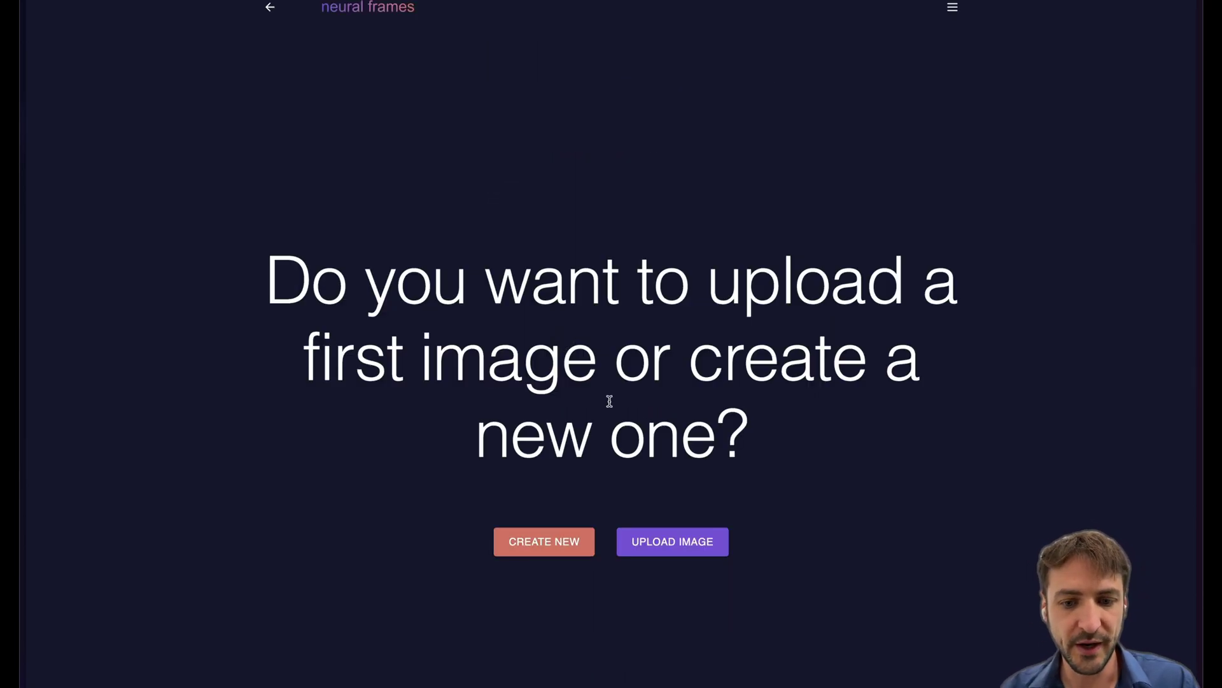
pyautogui.click(546, 555)
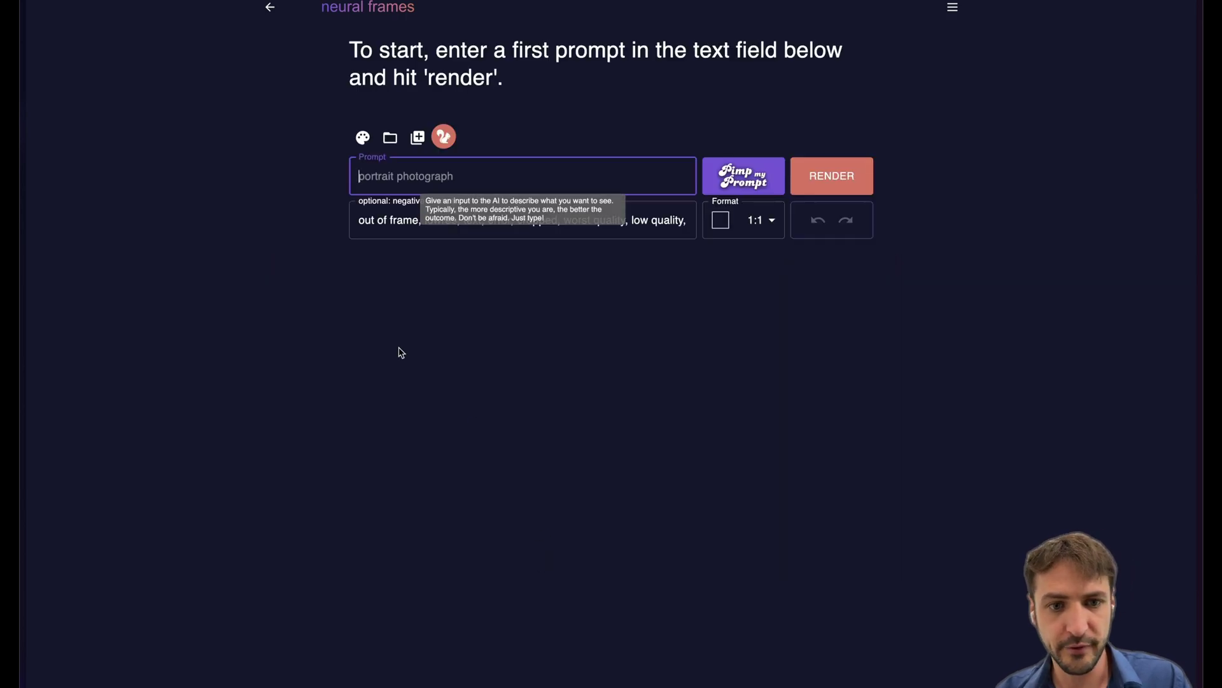
pyautogui.write('hierog')
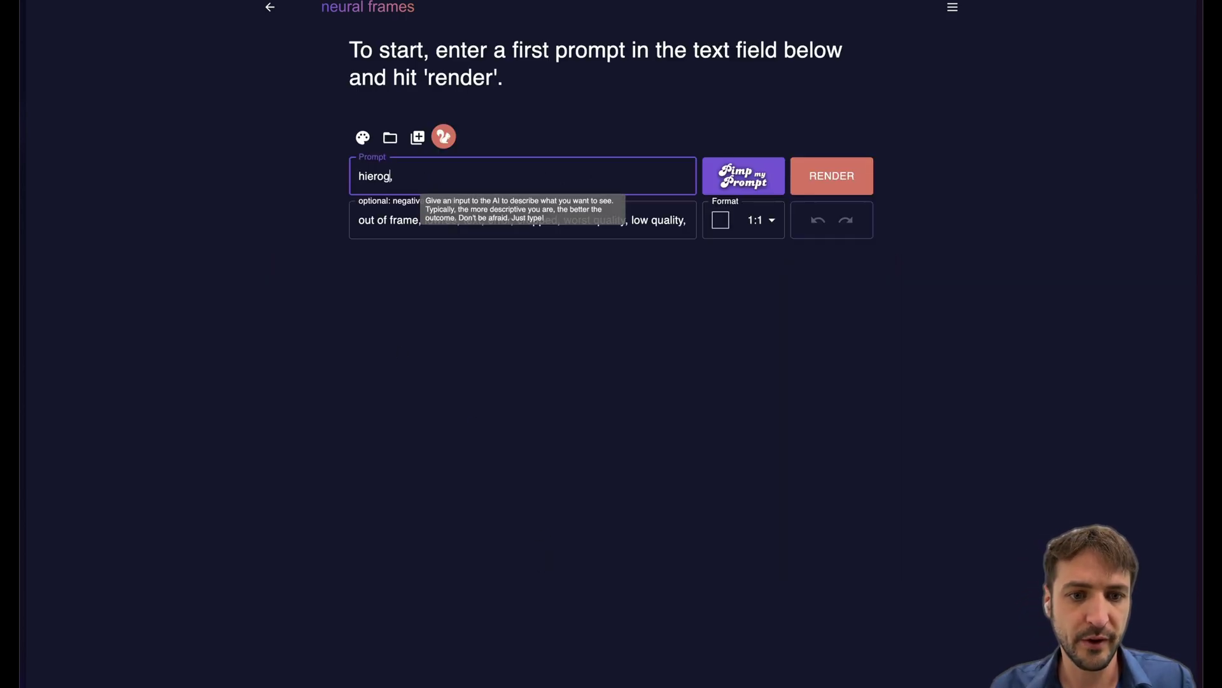
pyautogui.write('lyphs, colorful pai')
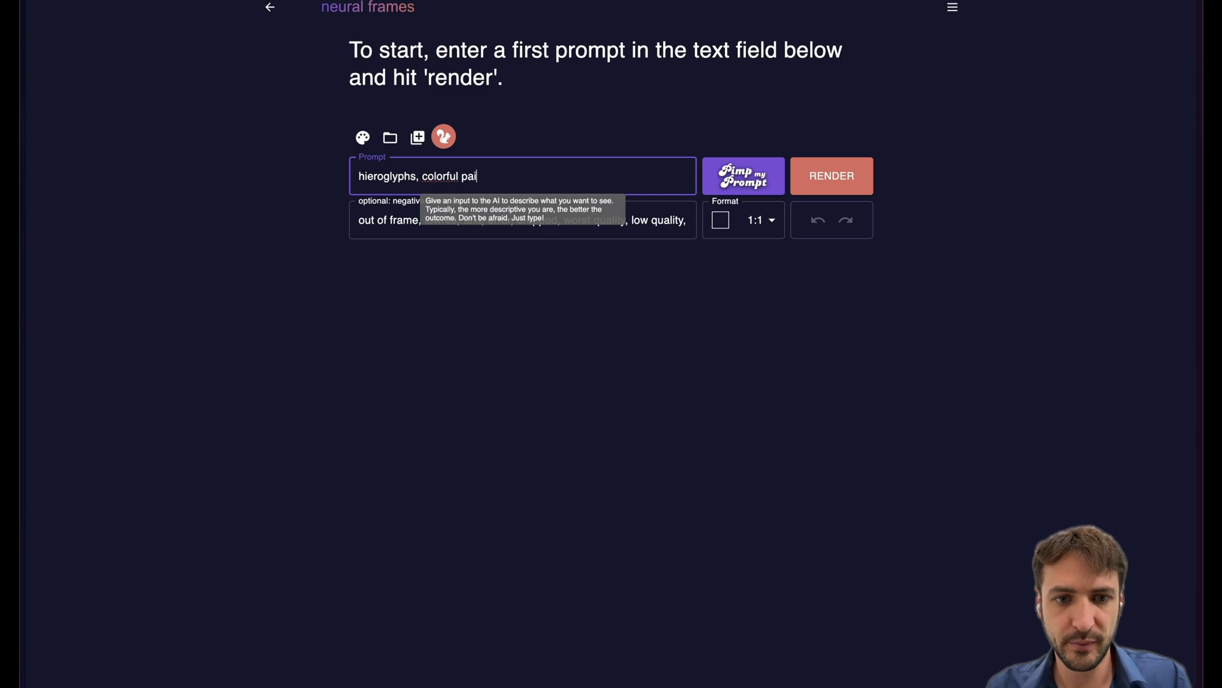
pyautogui.write('nting')
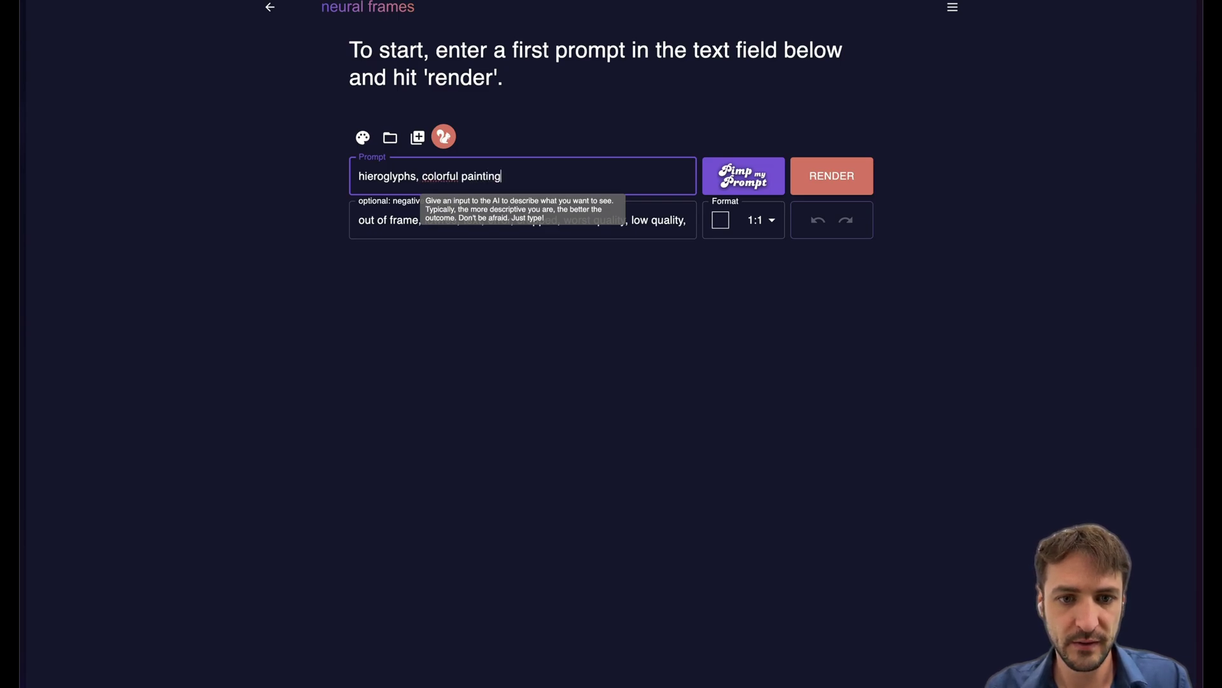
pyautogui.write(', egyptian sty')
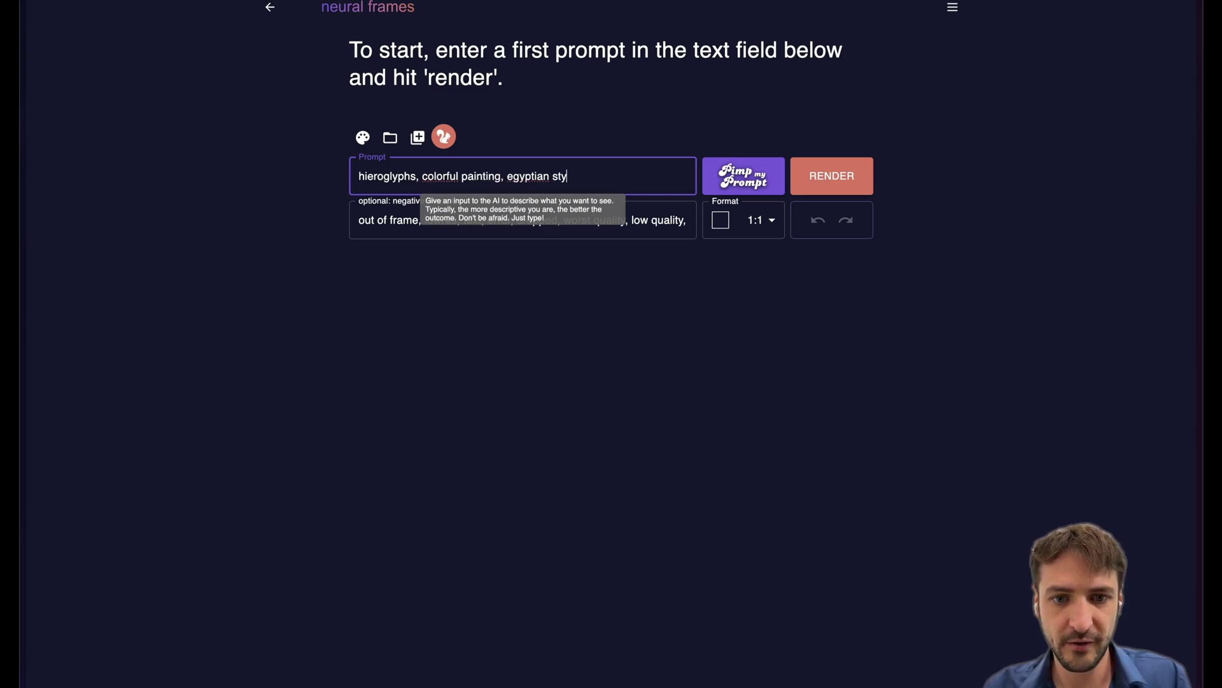
pyautogui.write('le, elephant')
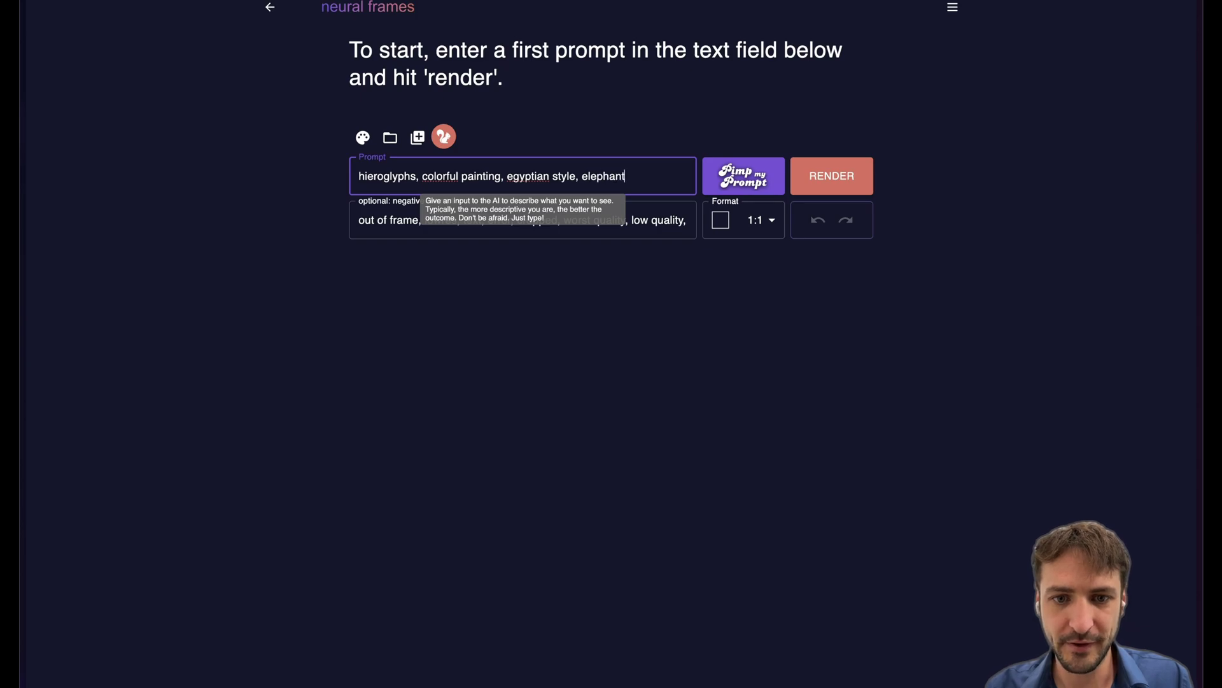
pyautogui.write('s')
pyautogui.click(344, 259)
# Delete the default negative prompt terms so the negative prompt is empty
pyautogui.click(364, 224)
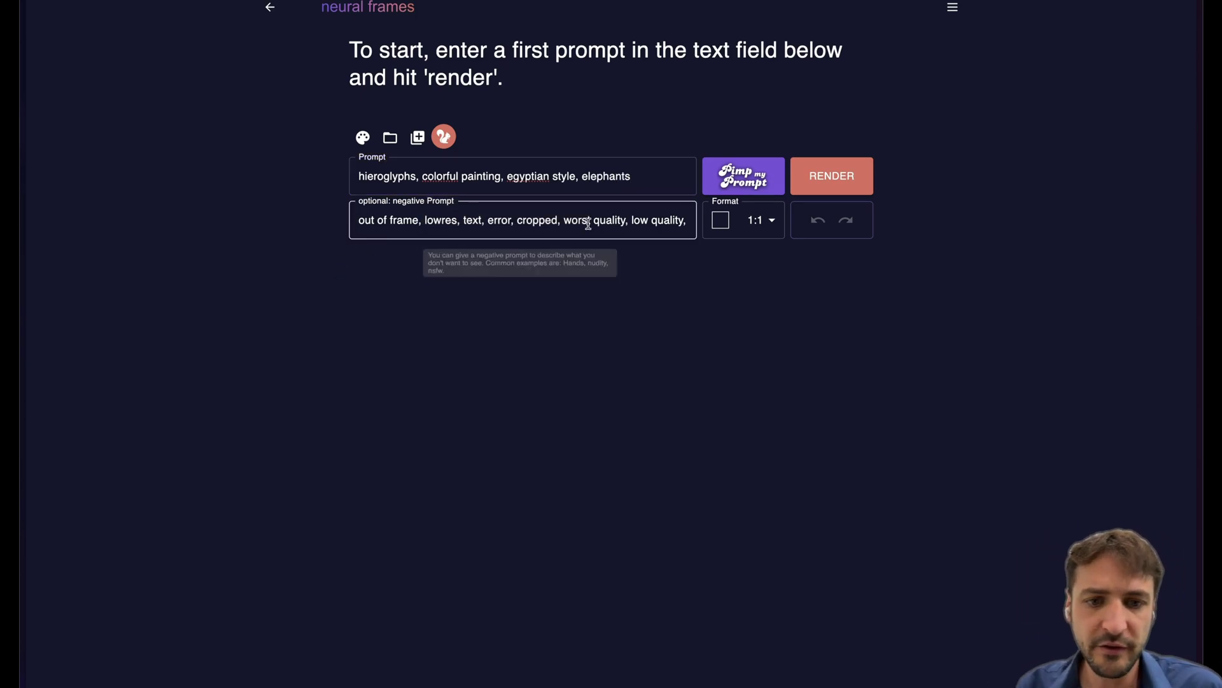
pyautogui.click(419, 250)
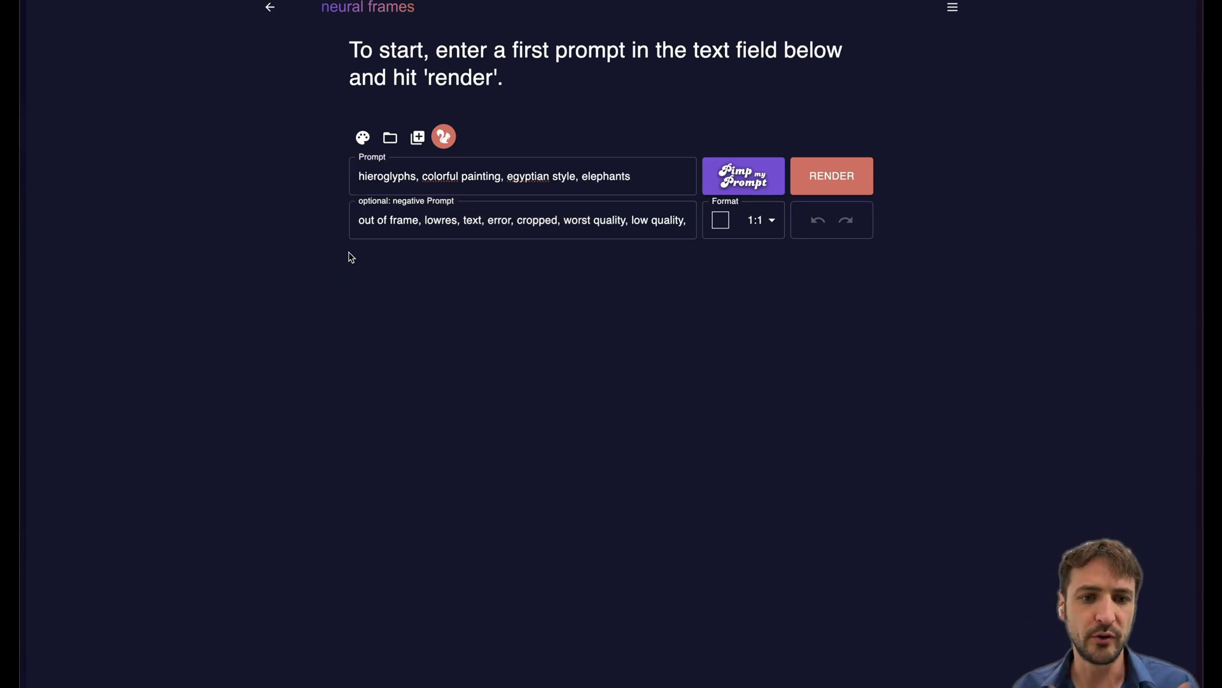
pyautogui.click(399, 237)
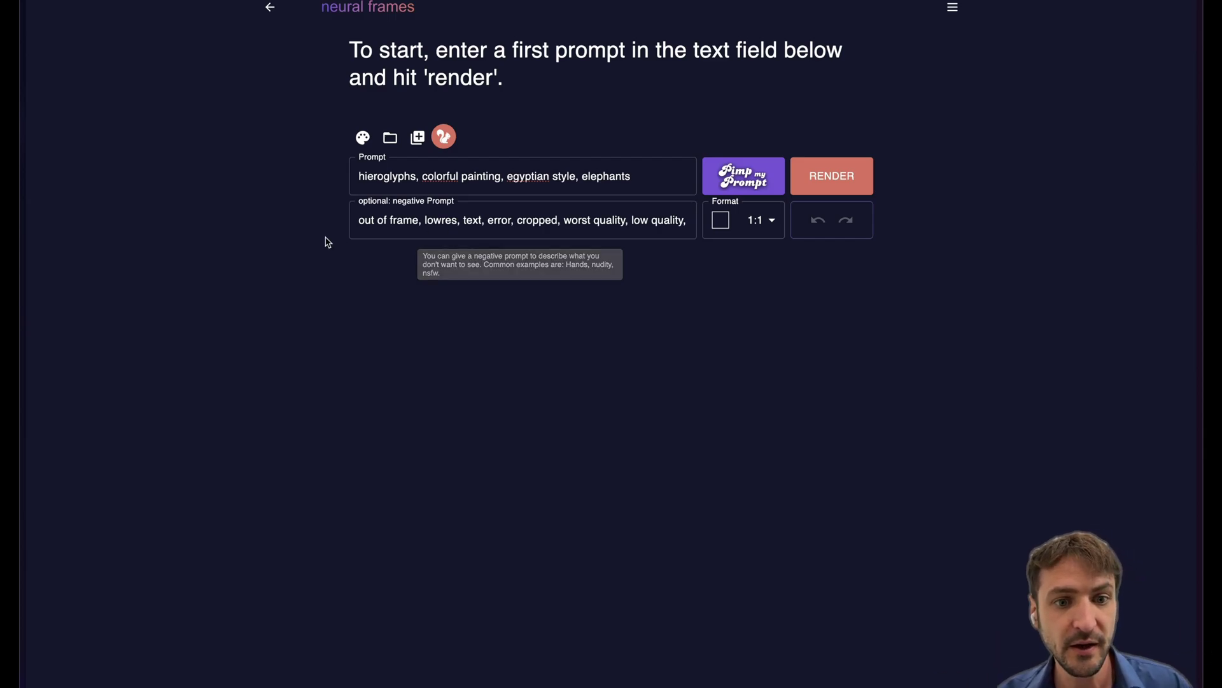
pyautogui.tripleClick(432, 219)
pyautogui.press('BackSpace')
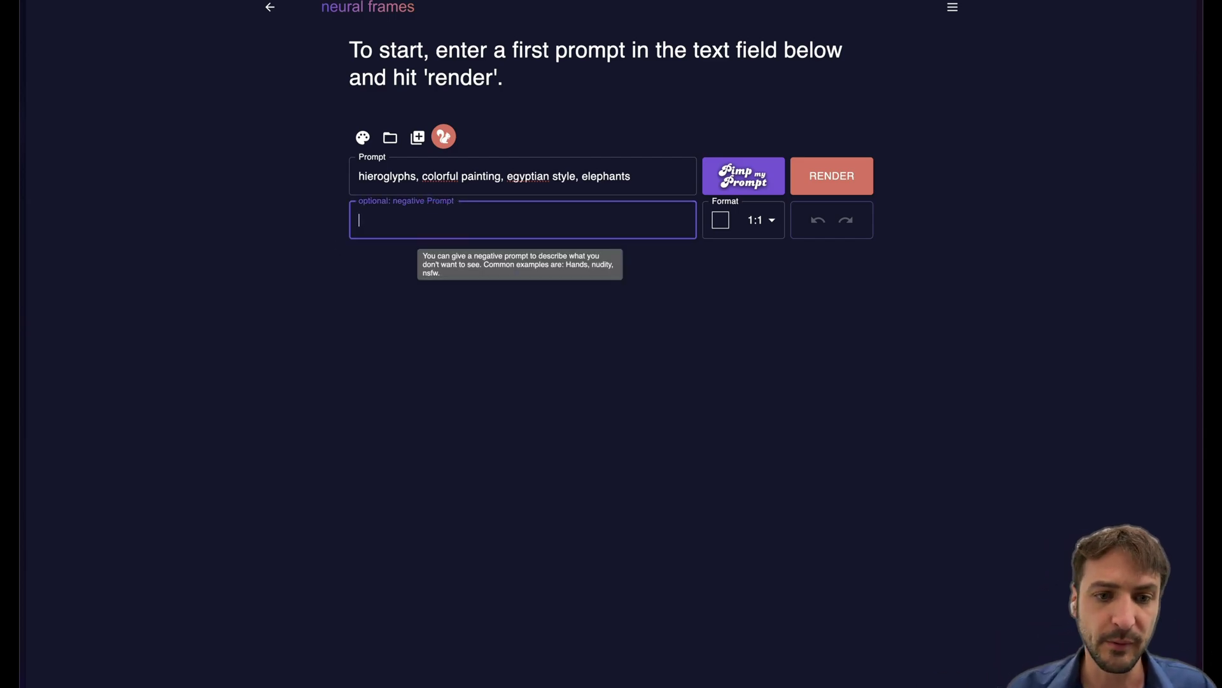
pyautogui.click(228, 369)
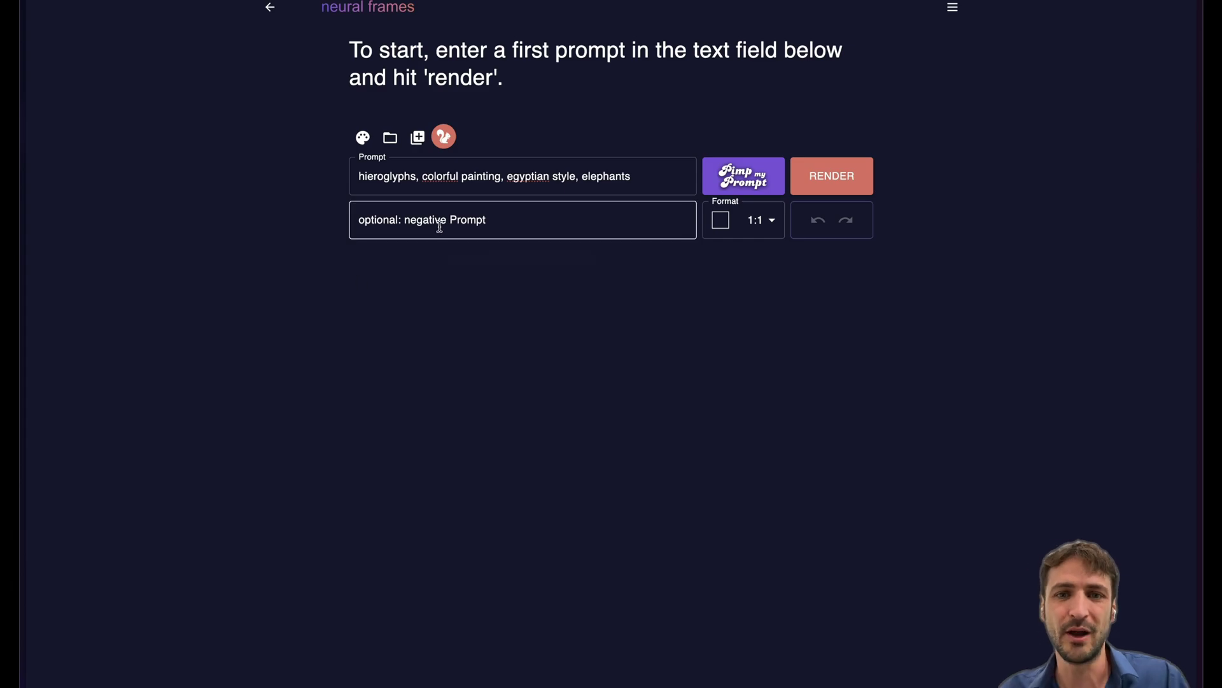
pyautogui.moveTo(439, 227)
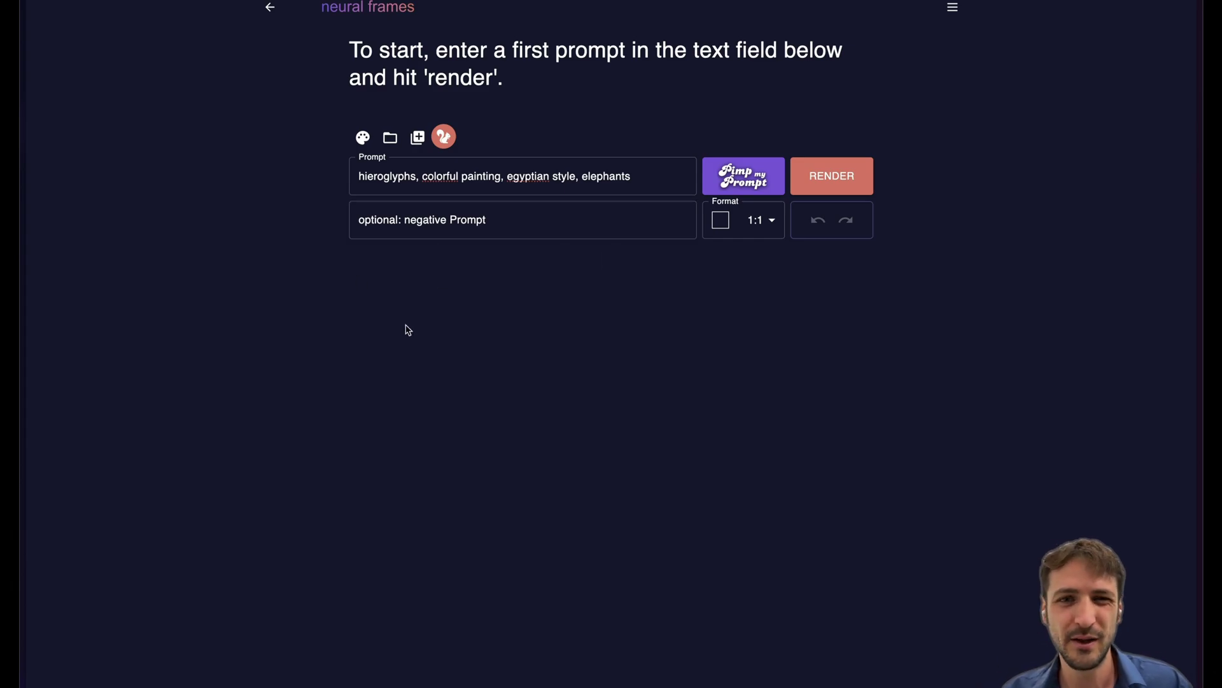
pyautogui.scroll(-2, 371, 385)
pyautogui.scroll(-4, 372, 385)
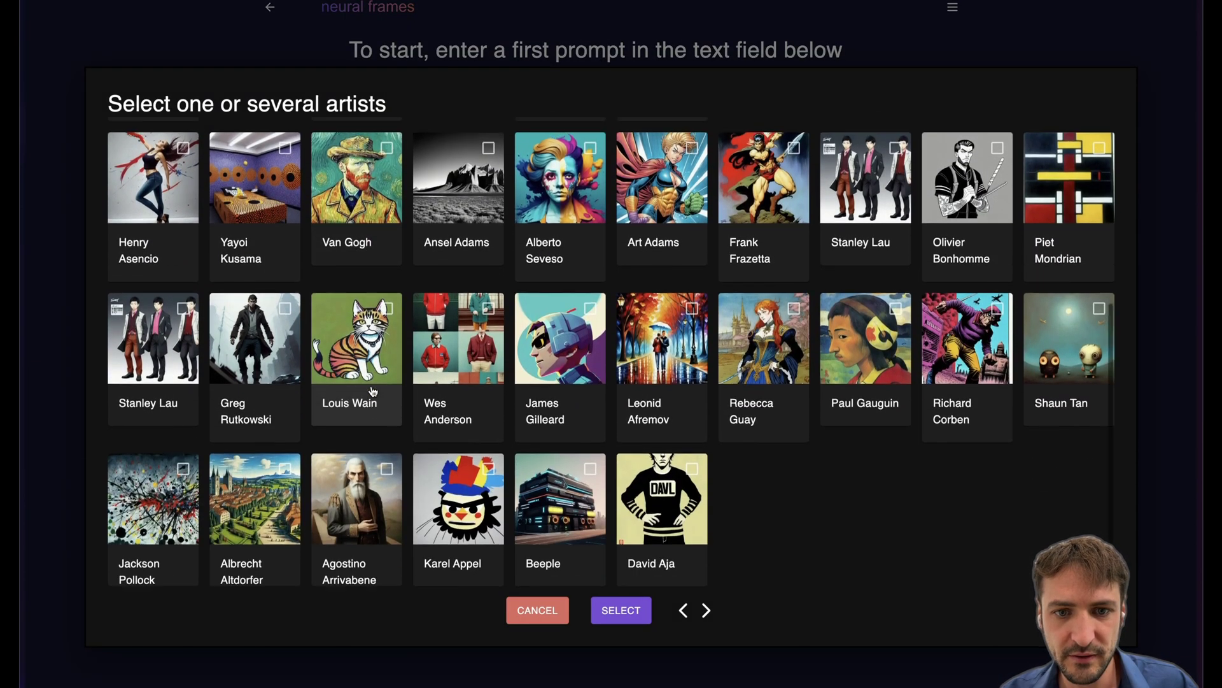
pyautogui.scroll(3, 374, 391)
pyautogui.scroll(2, 373, 391)
pyautogui.click(369, 382)
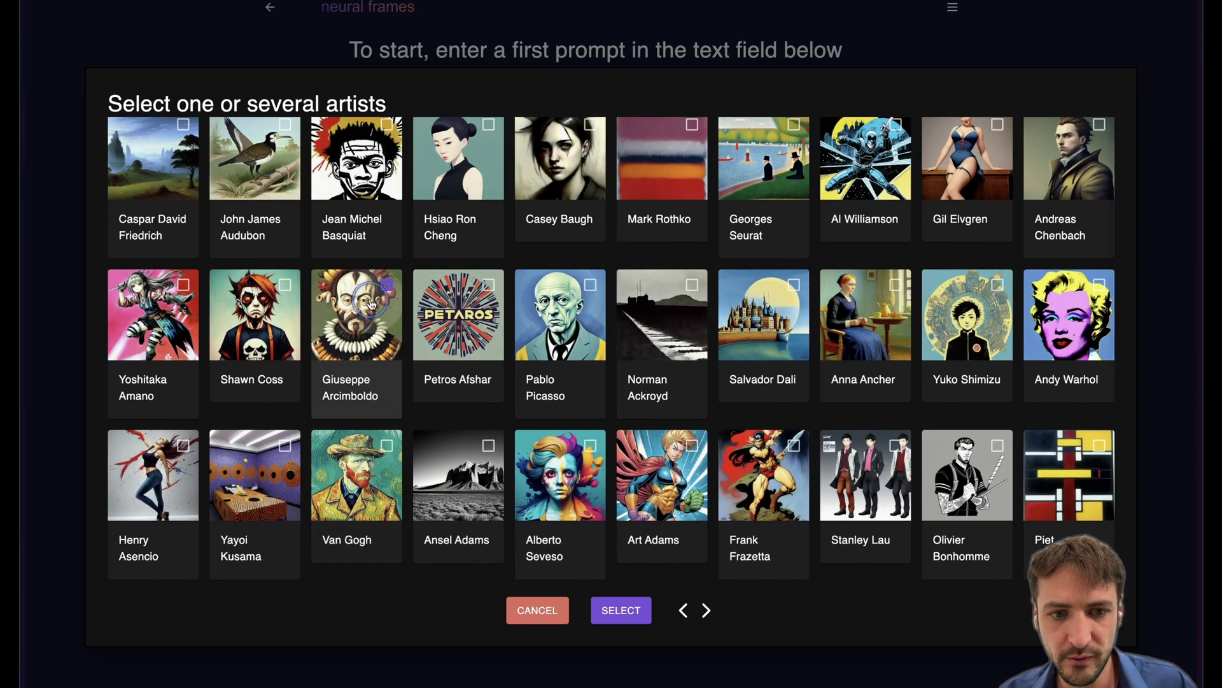
pyautogui.click(458, 344)
pyautogui.click(560, 344)
pyautogui.scroll(1, 344, 301)
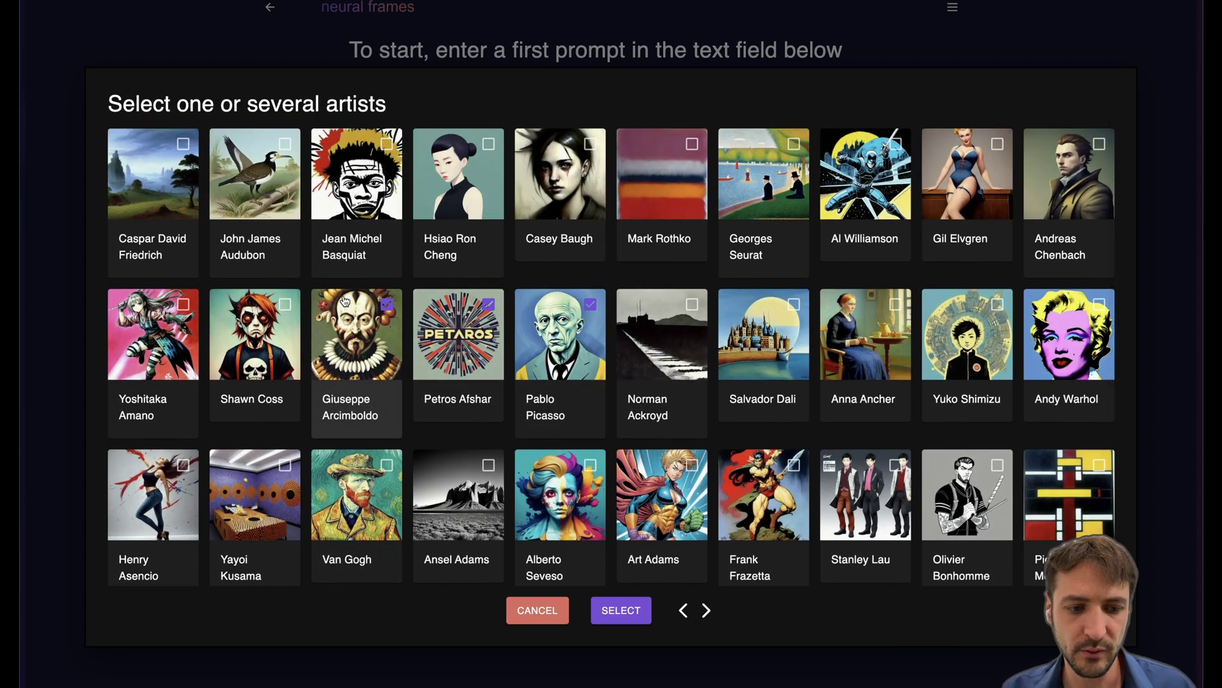
pyautogui.click(530, 611)
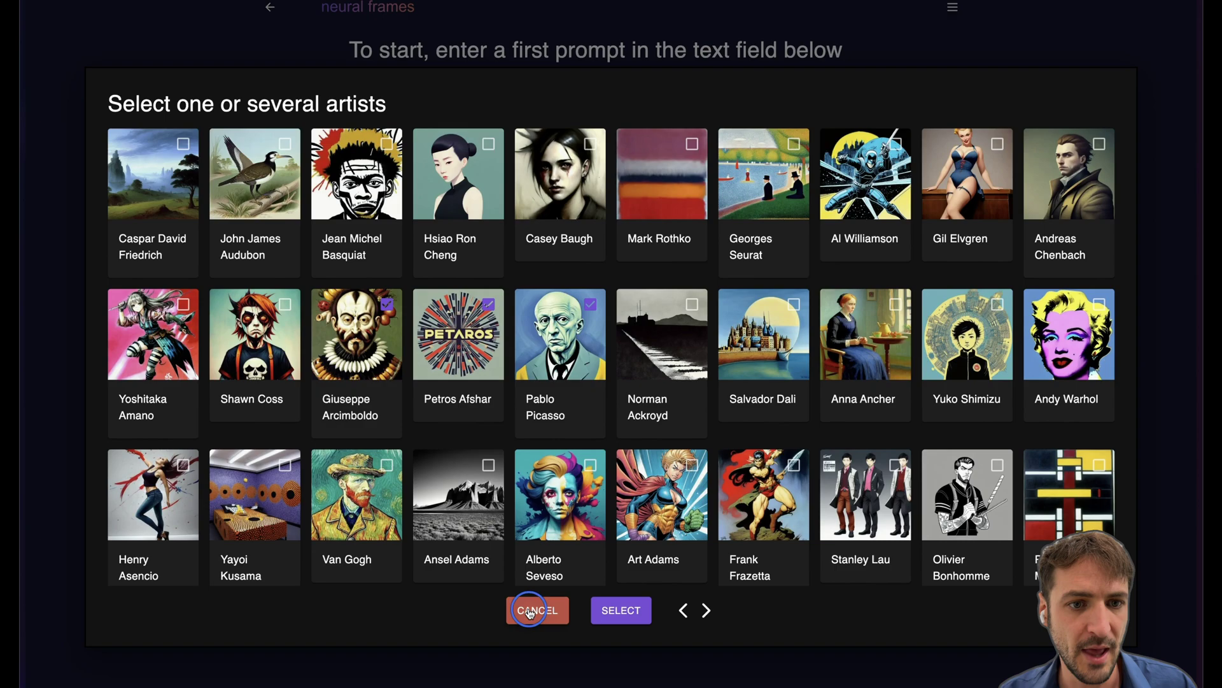
pyautogui.click(390, 137)
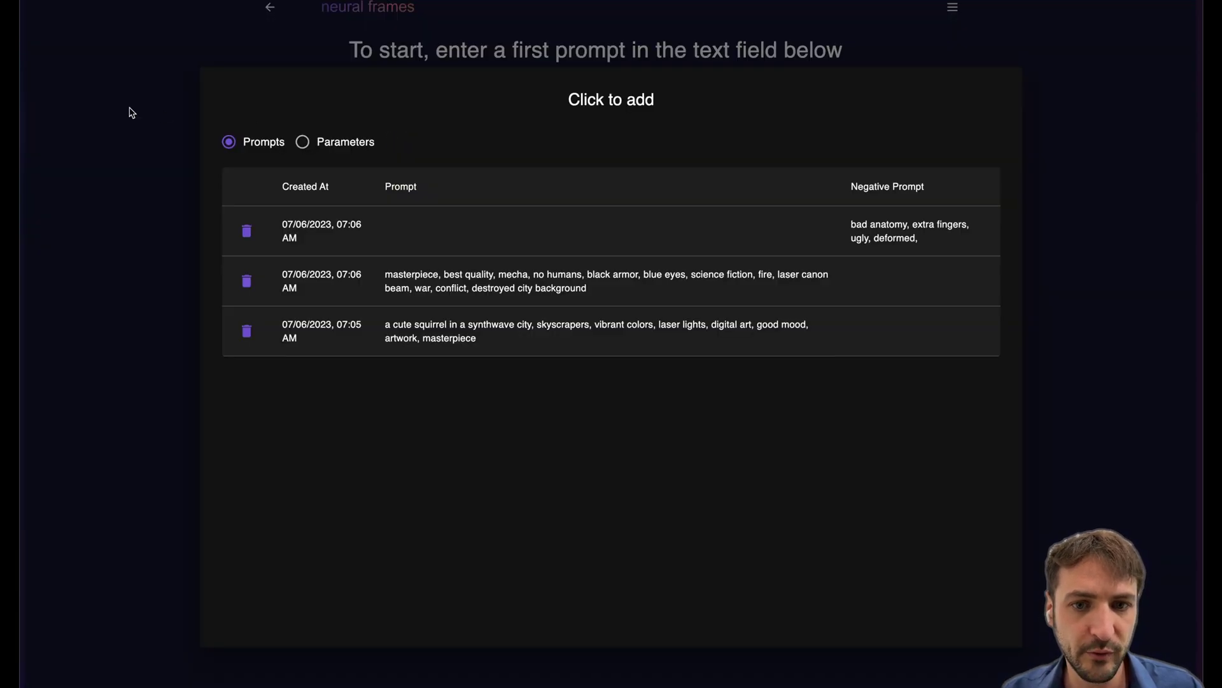
pyautogui.click(129, 113)
pyautogui.click(411, 139)
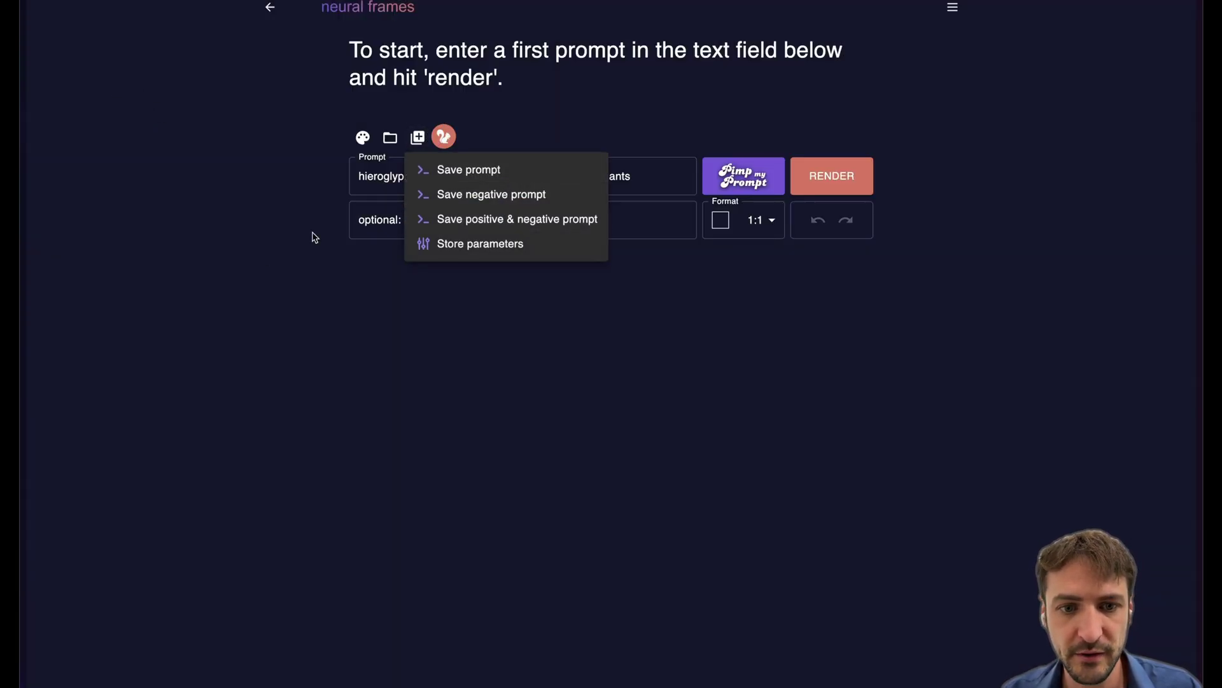
pyautogui.click(252, 268)
pyautogui.click(391, 137)
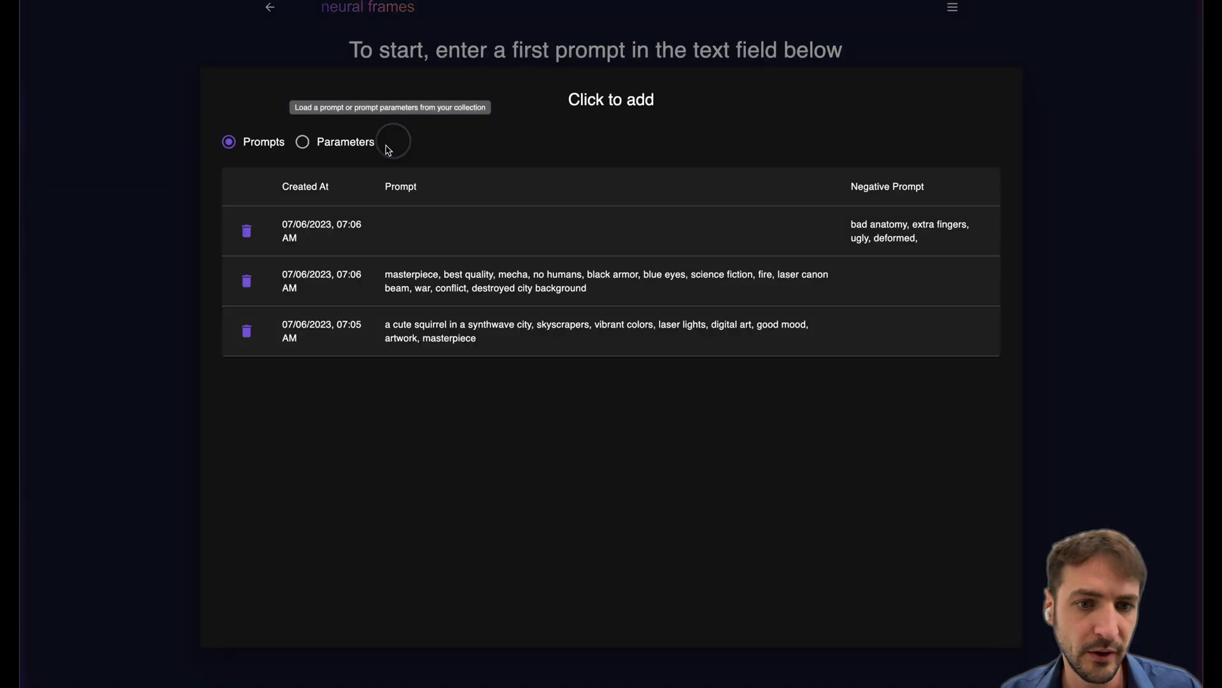
pyautogui.click(127, 307)
pyautogui.scroll(-1, 283, 303)
pyautogui.scroll(1, 289, 302)
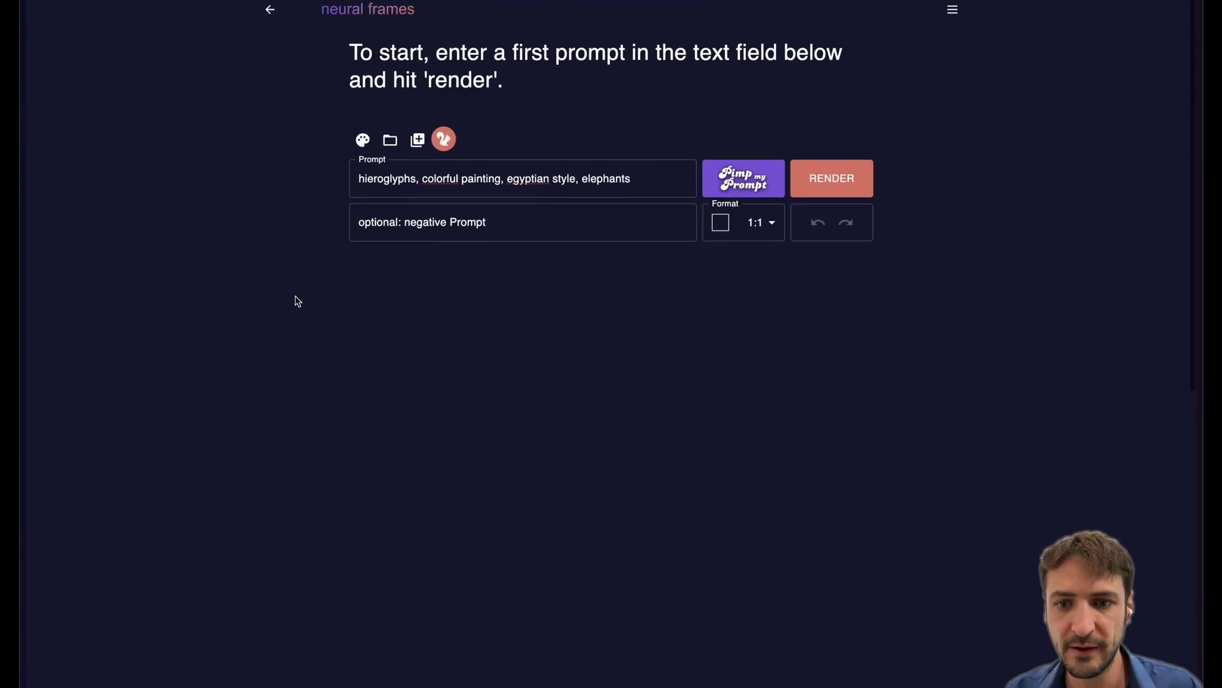
# Render the elephant prompt in 16:9 and start the video from the bottom-right image
pyautogui.click(760, 223)
pyautogui.click(745, 258)
pyautogui.click(855, 167)
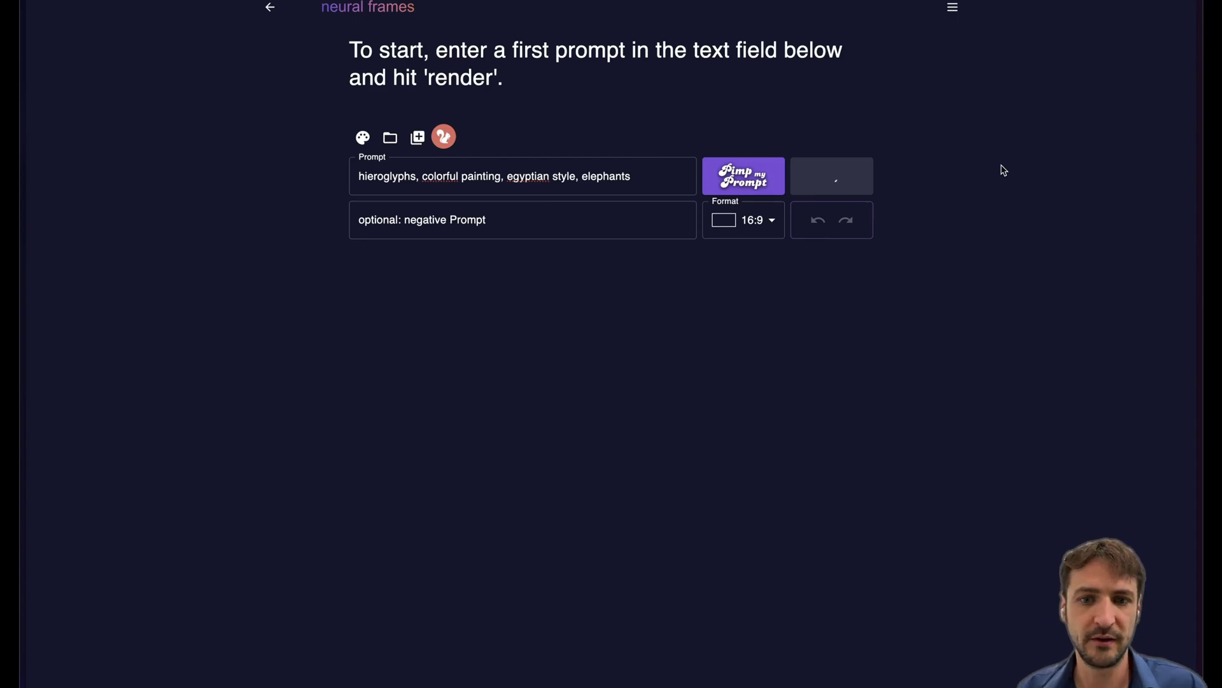
pyautogui.scroll(1, 805, 630)
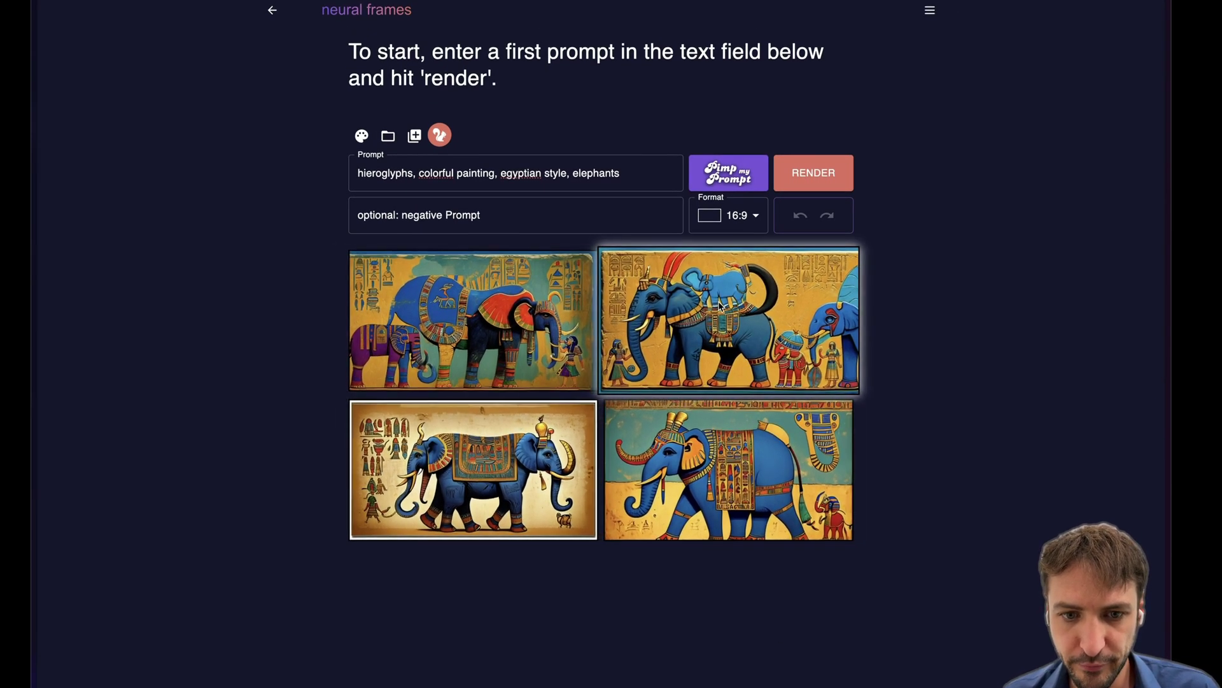
pyautogui.click(713, 469)
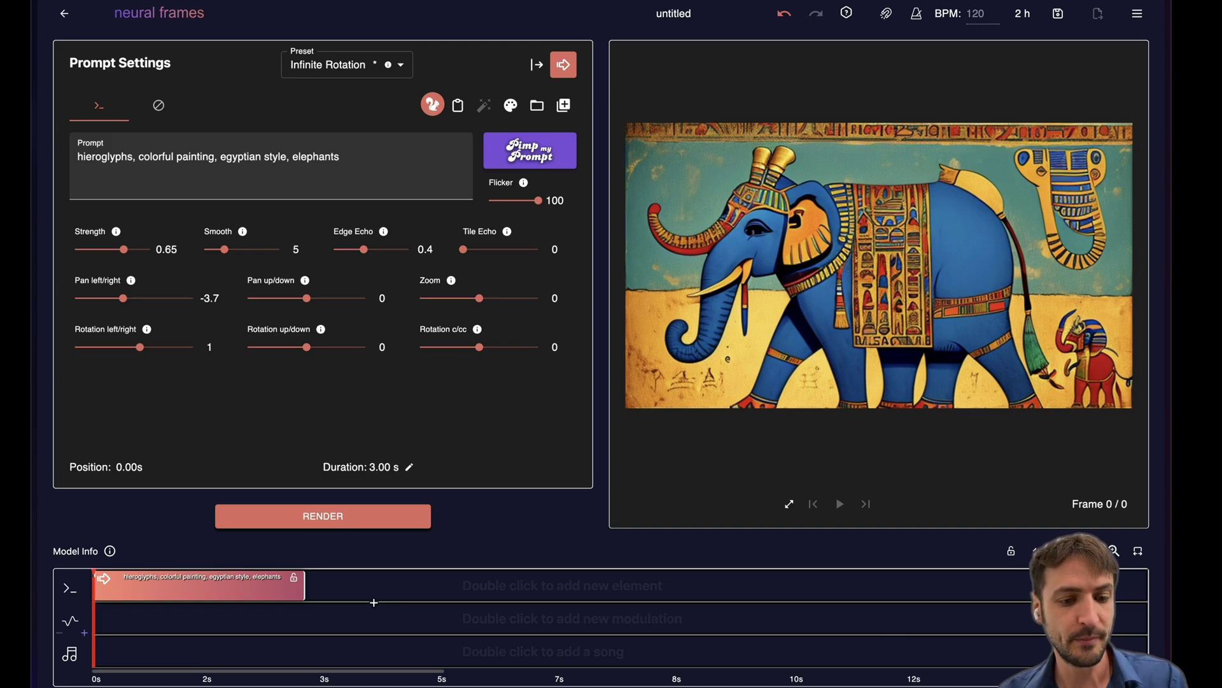
# Bring up the save-video title prompt twice and cancel it without entering a title
pyautogui.click(1059, 18)
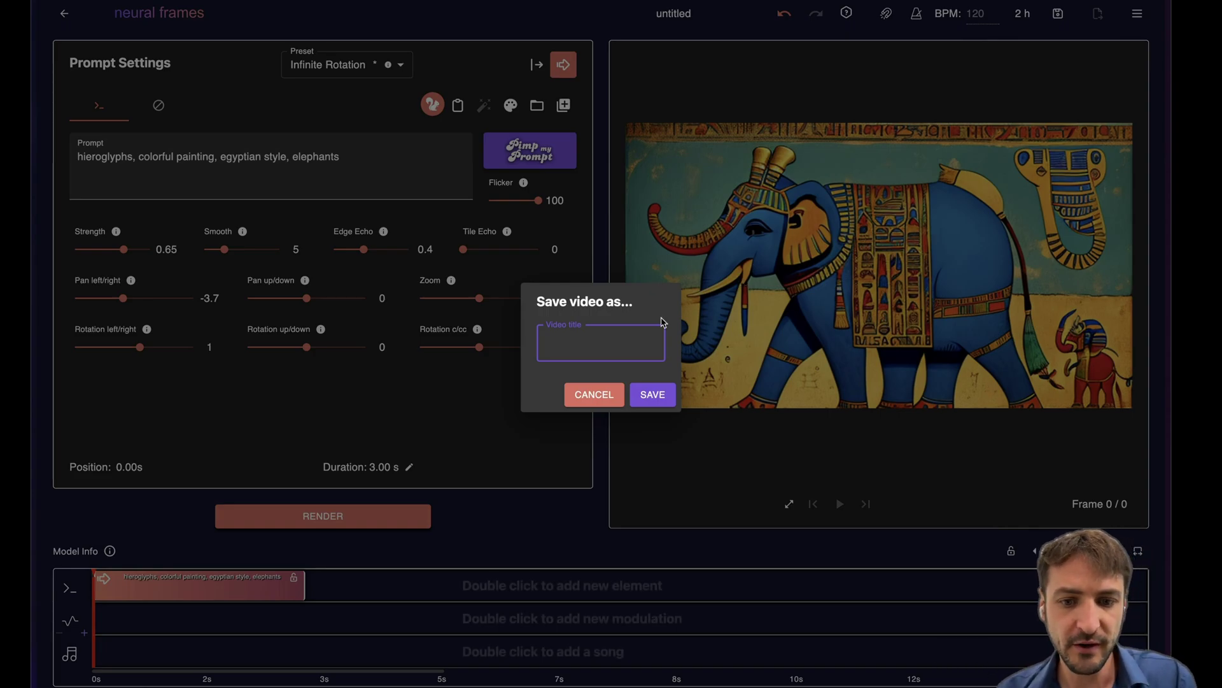
pyautogui.press('Escape')
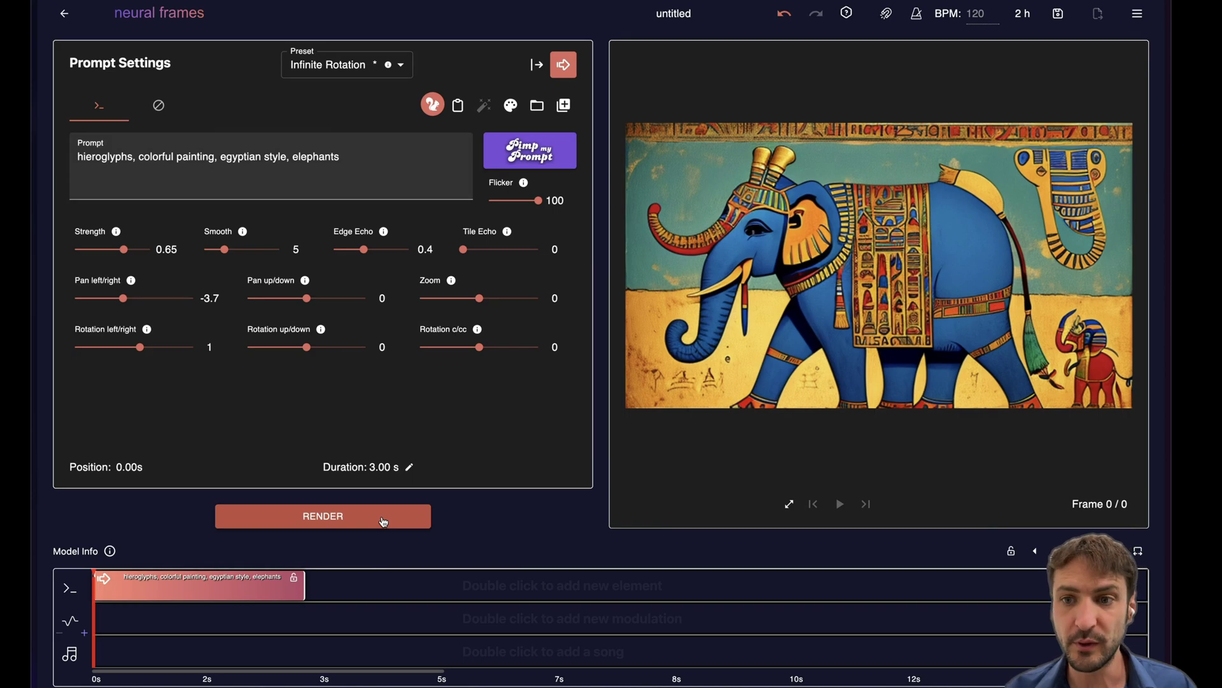
pyautogui.click(1058, 13)
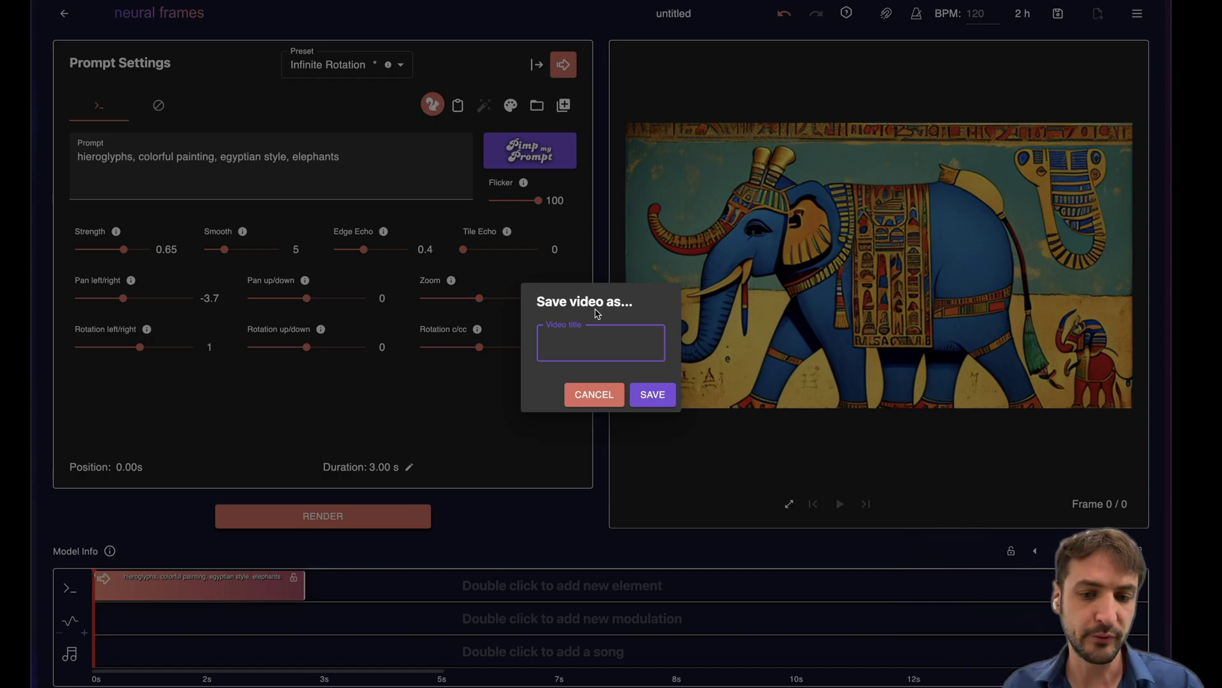
pyautogui.click(599, 389)
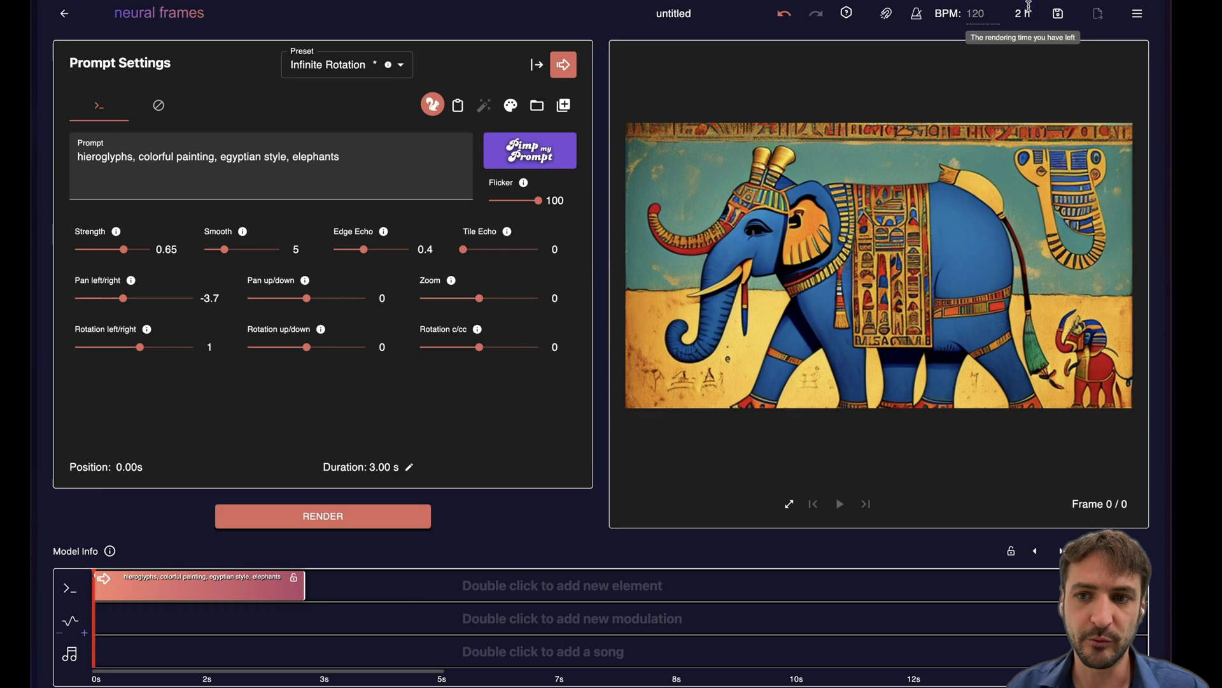
# Set the tempo to 118 BPM, keeping the timeline counted in seconds
pyautogui.click(918, 15)
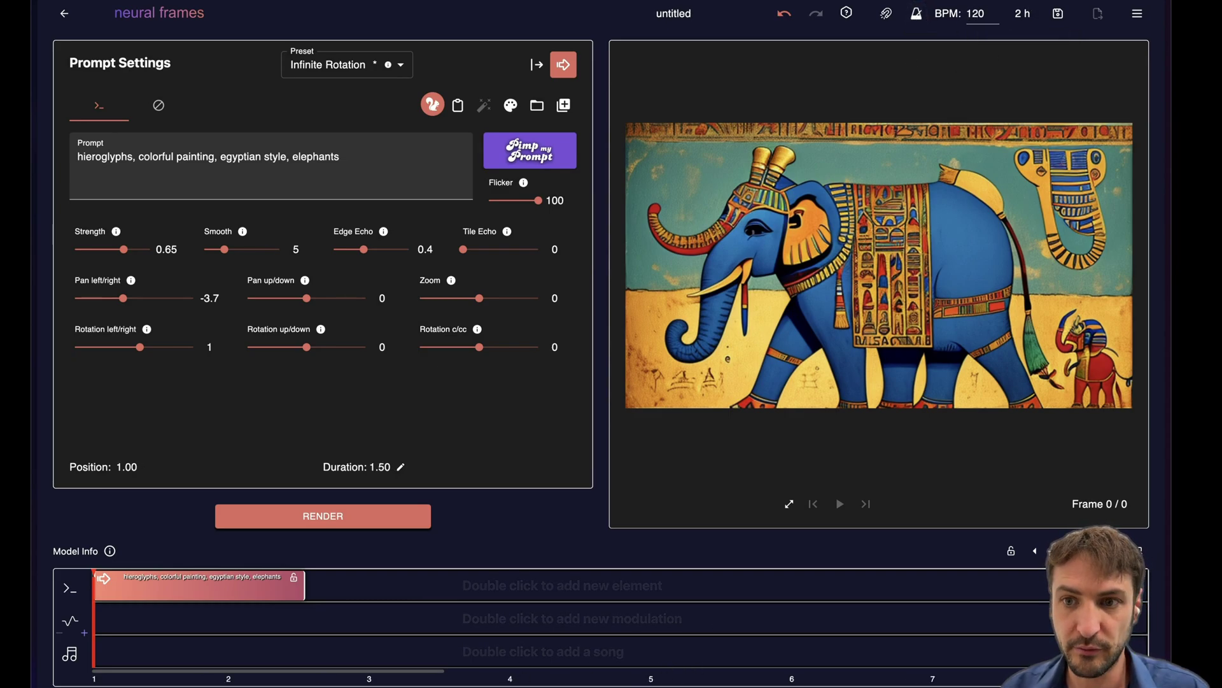
pyautogui.click(998, 18)
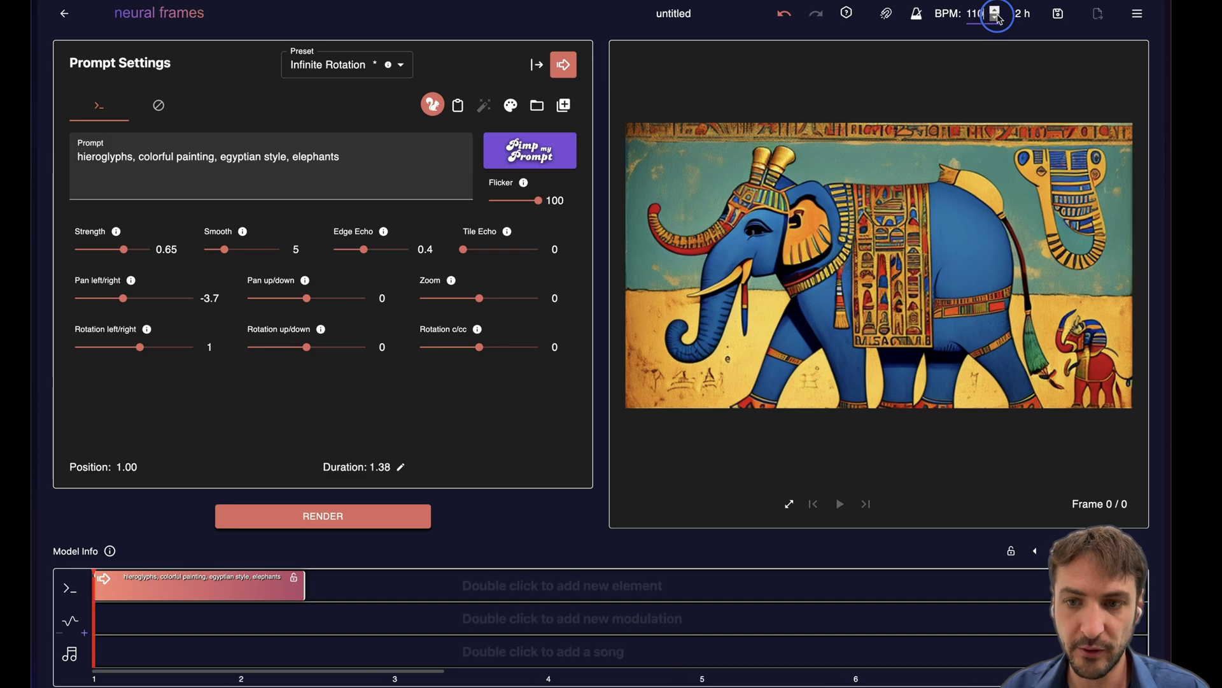
pyautogui.click(996, 11)
pyautogui.click(996, 11)
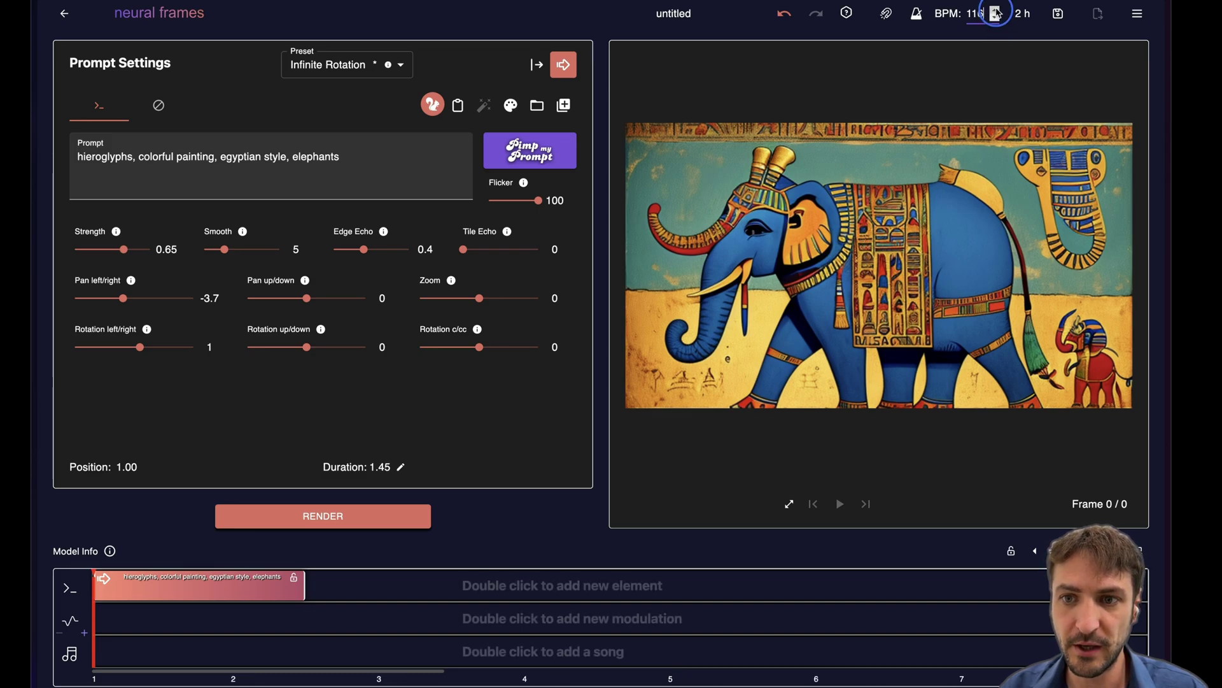
pyautogui.click(996, 11)
pyautogui.click(888, 14)
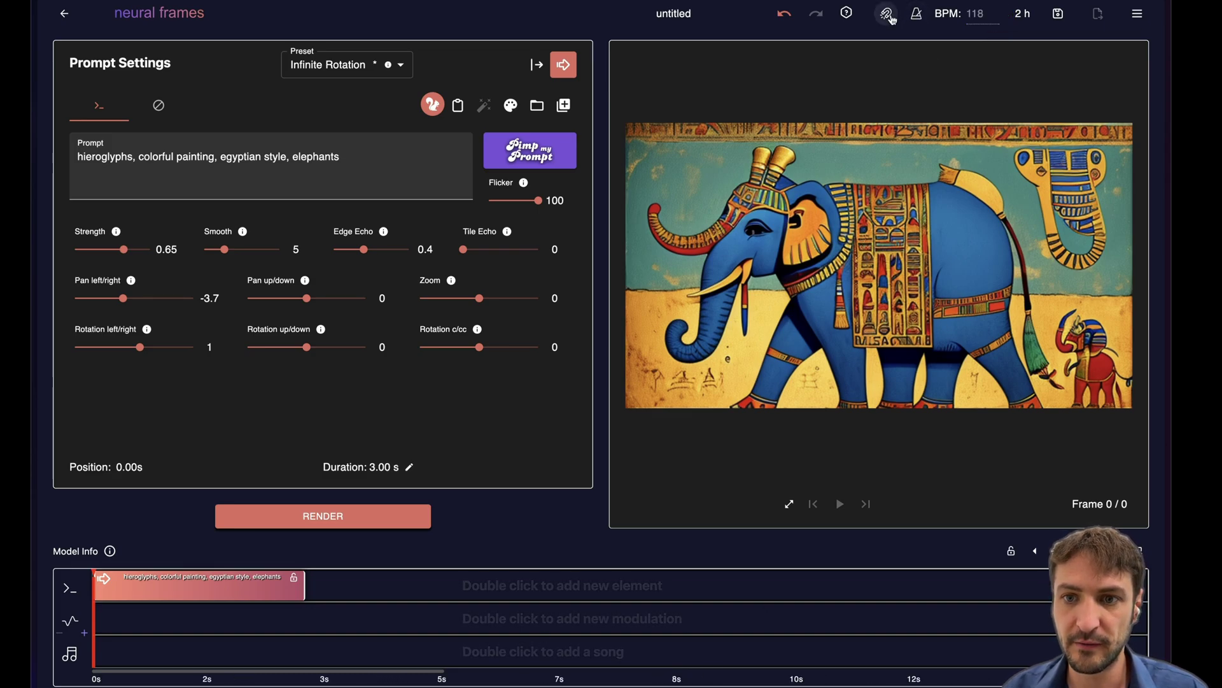
# Stretch the elephant prompt element to 6.10 s and turn off help tooltips
pyautogui.click(305, 585)
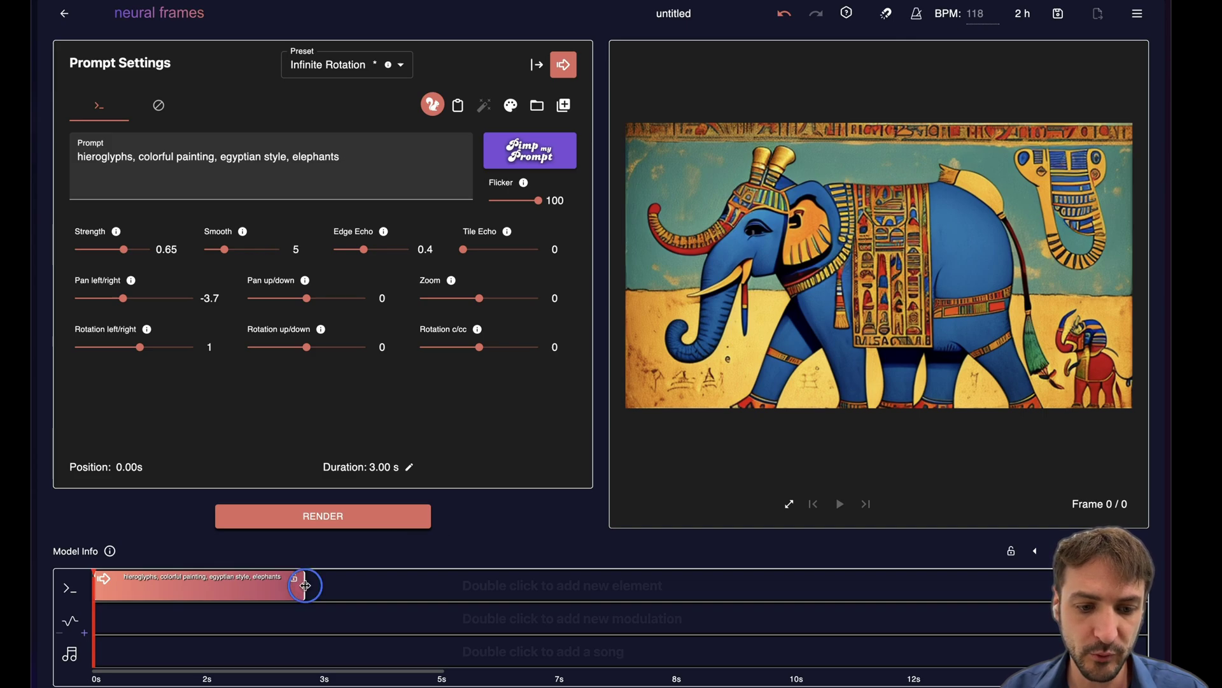
pyautogui.moveTo(305, 585); pyautogui.dragTo(500, 585)
pyautogui.click(919, 23)
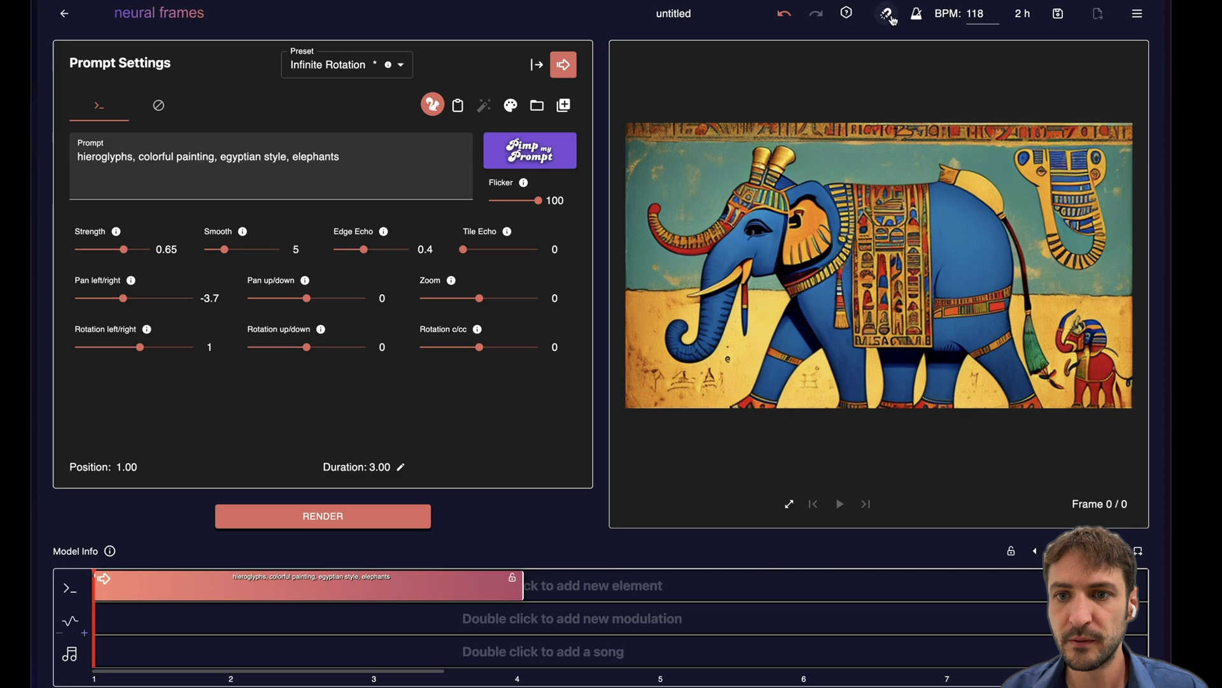
pyautogui.click(917, 14)
pyautogui.click(846, 14)
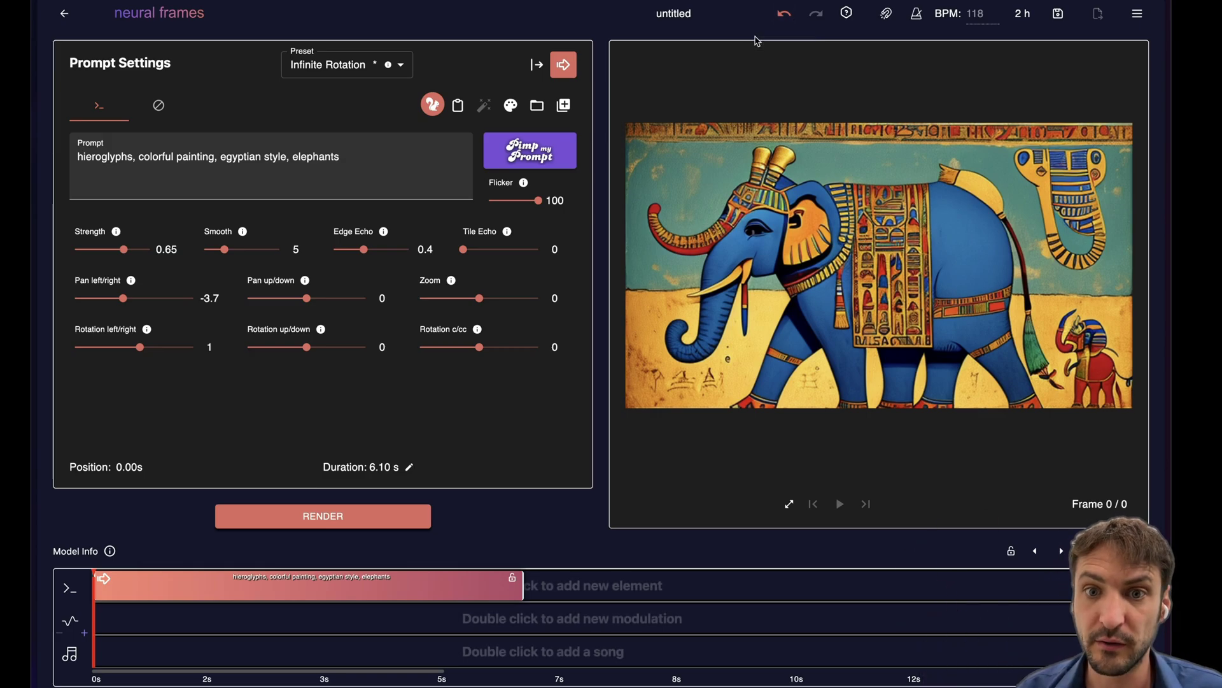
# Rename the untitled project to 'elephants'
pyautogui.doubleClick(668, 12)
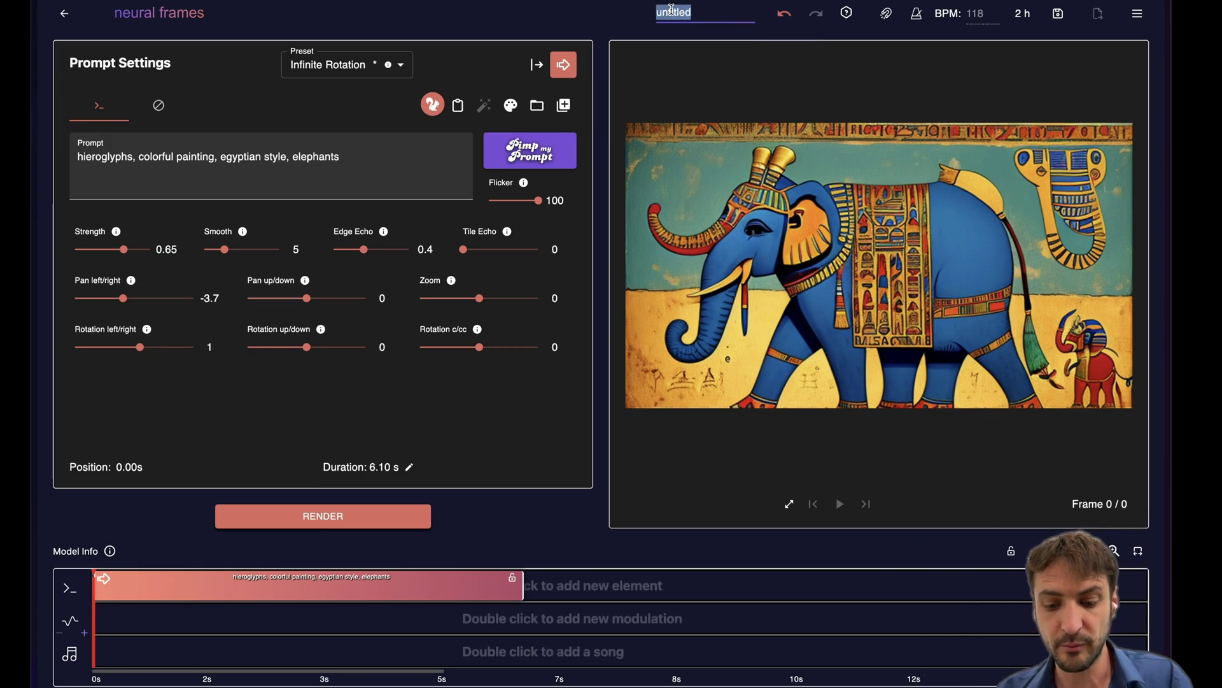
pyautogui.write('elephants')
pyautogui.press('Return')
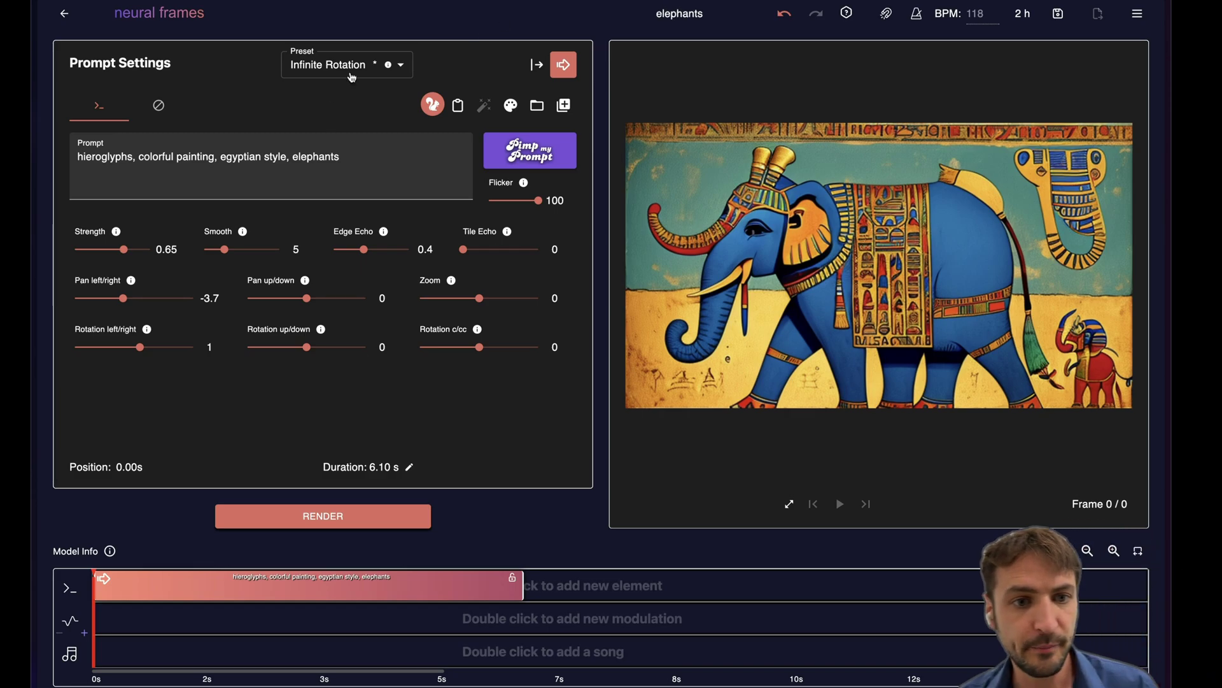
# Preview the motion presets but keep Infinite Rotation
pyautogui.click(394, 65)
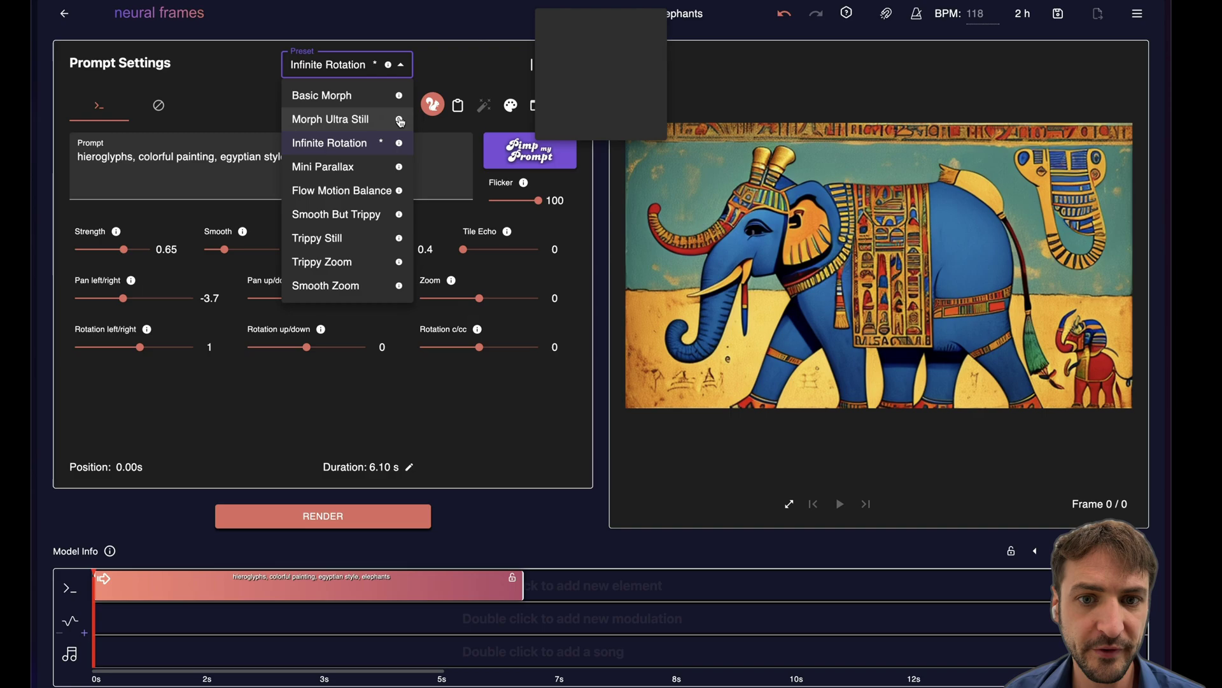
pyautogui.moveTo(400, 150)
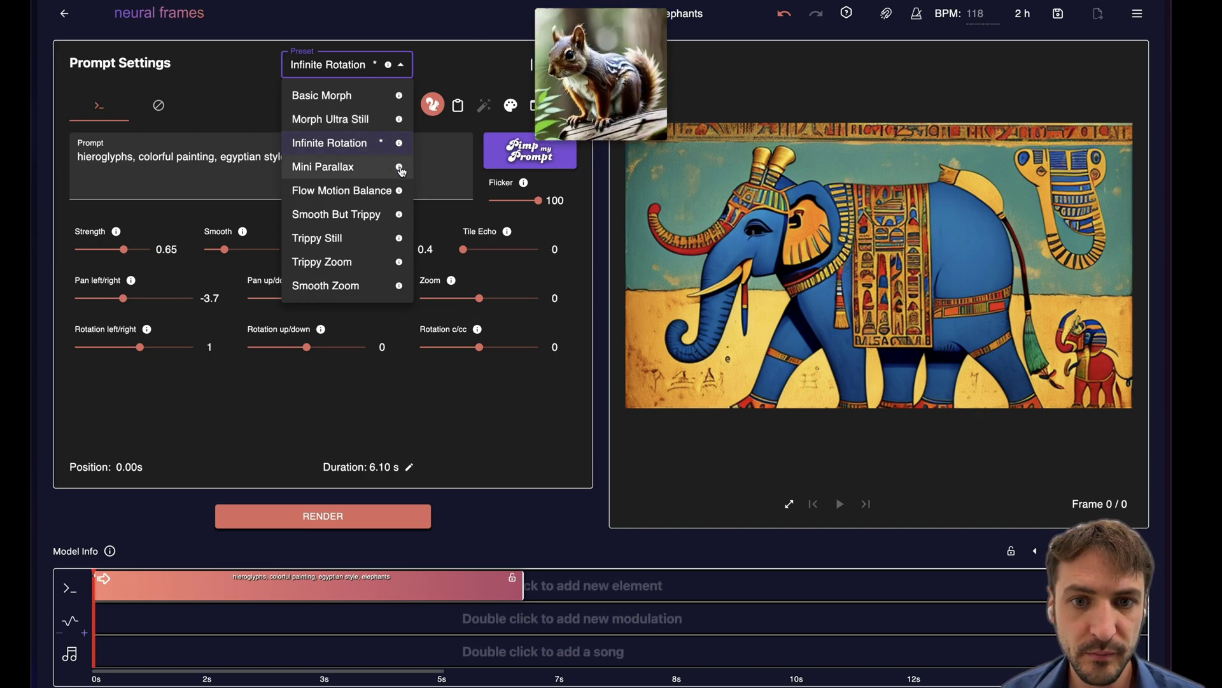
pyautogui.moveTo(400, 191)
pyautogui.press('Escape')
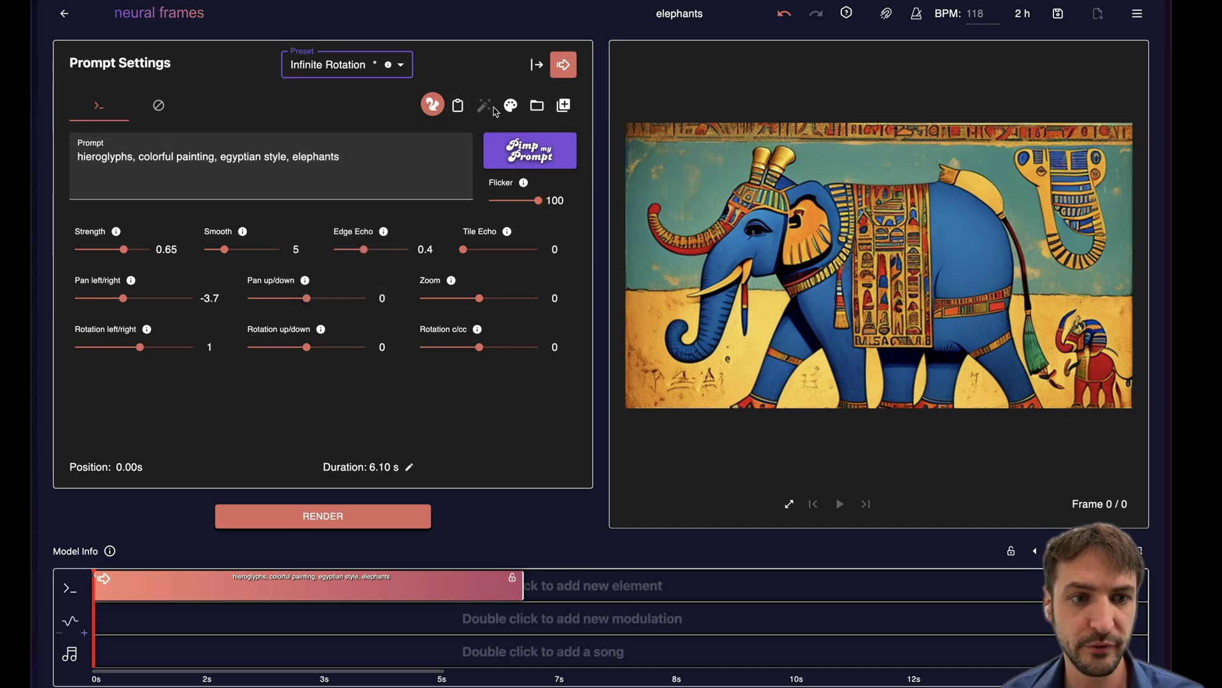
# Set Edge Echo to 0, Flicker to 100 and lower Strength to 0.6 on the elephant prompt
pyautogui.click(159, 117)
pyautogui.click(159, 116)
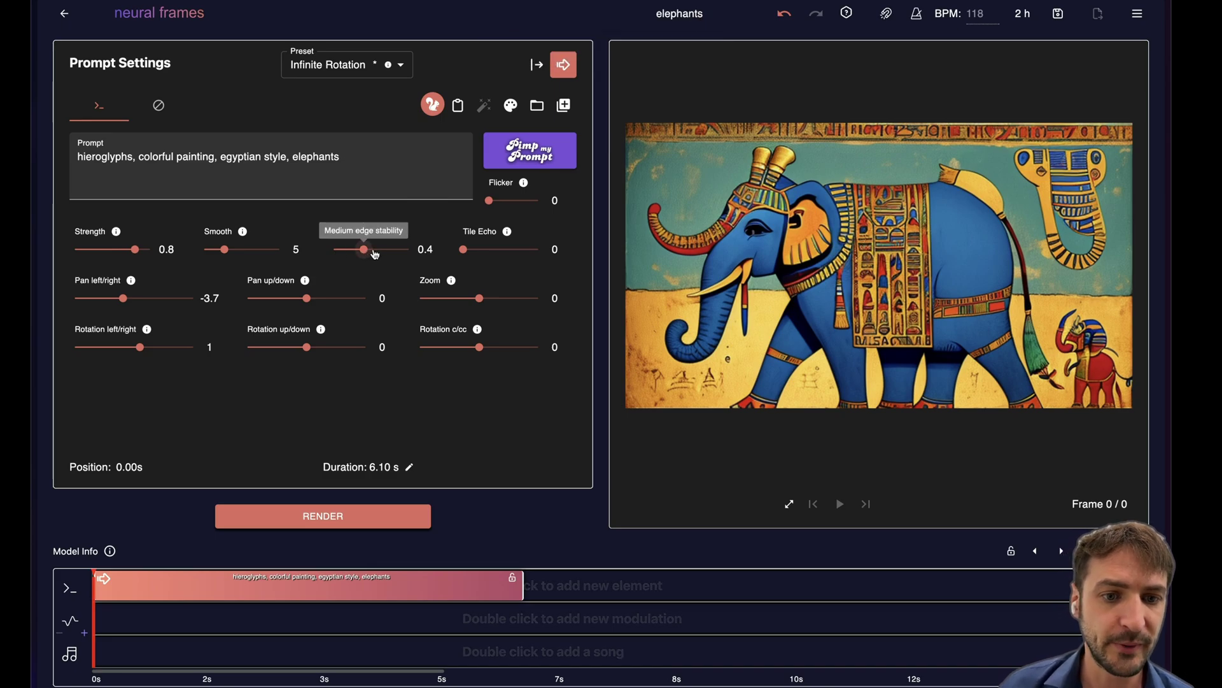
pyautogui.moveTo(375, 255); pyautogui.dragTo(331, 252)
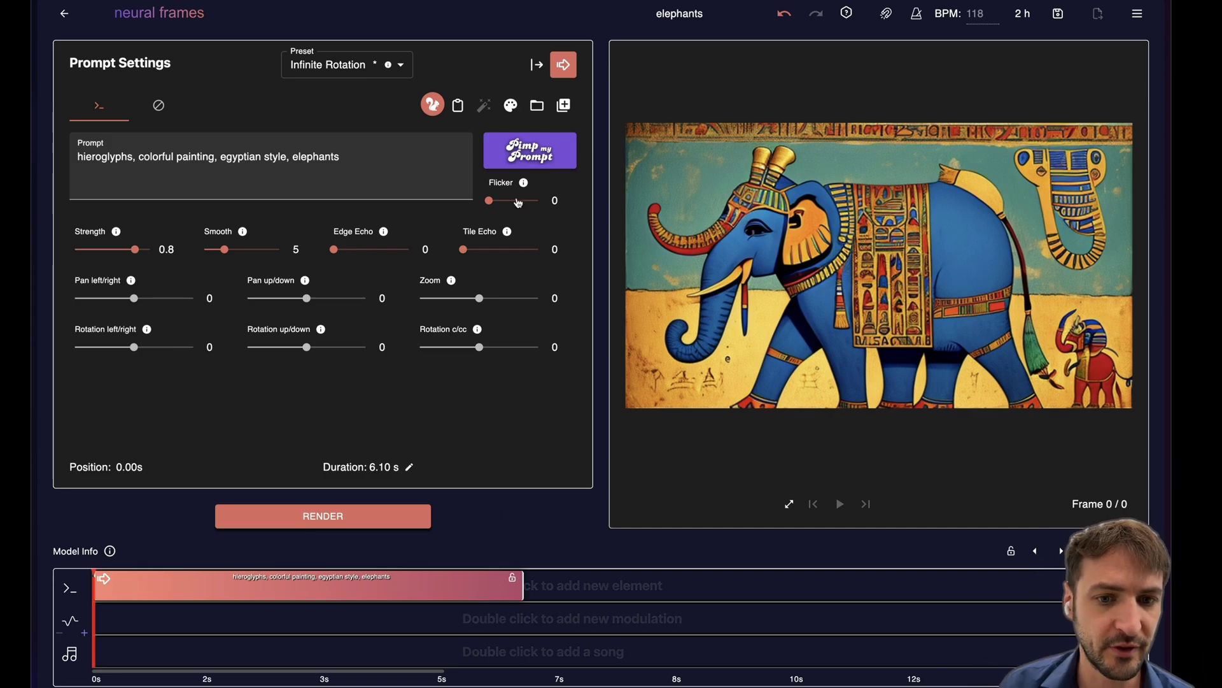
pyautogui.moveTo(489, 201); pyautogui.dragTo(539, 202)
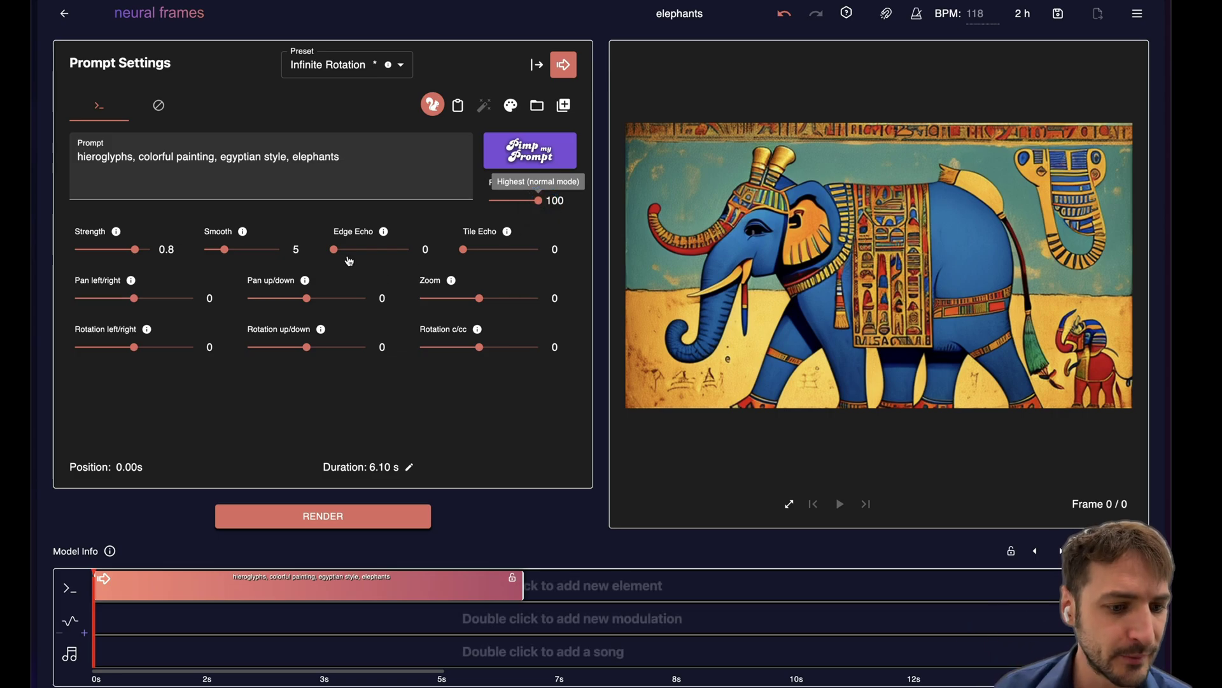
pyautogui.moveTo(135, 249)
pyautogui.mouseDown()
pyautogui.moveTo(122, 250)
pyautogui.moveTo(137, 285)
pyautogui.moveTo(121, 261)
pyautogui.mouseUp()
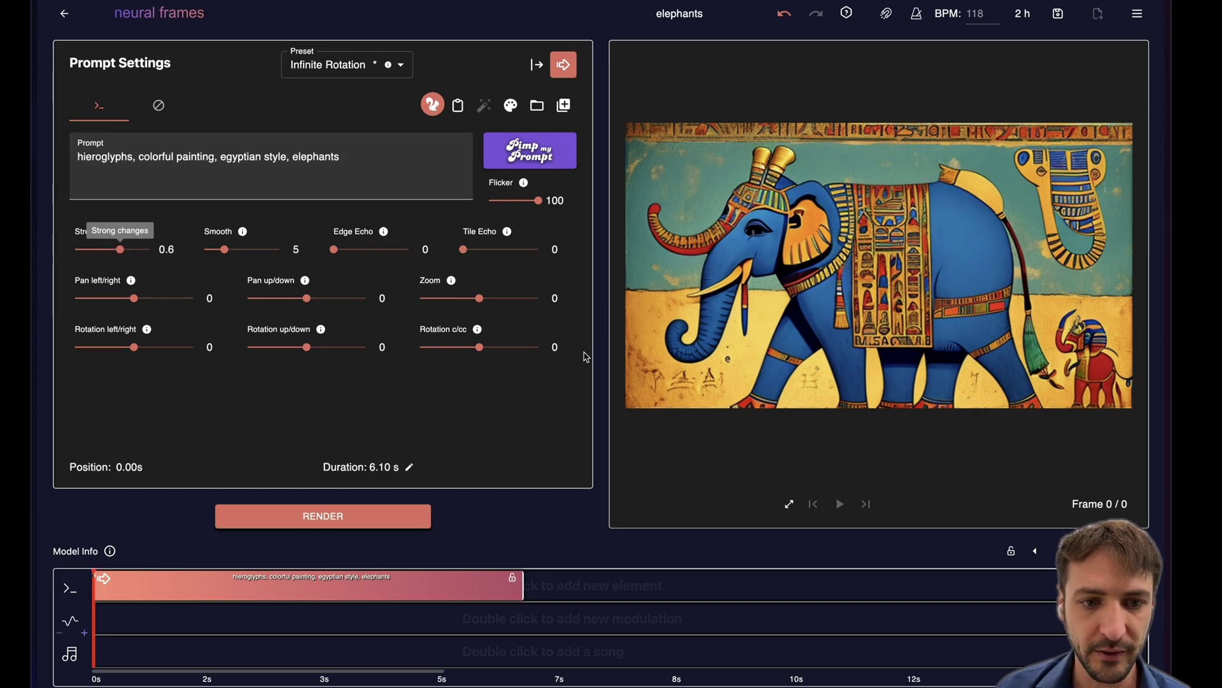
# Set Edge Echo to 0.25, Strength back to 1 and Smooth to 9
pyautogui.click(352, 249)
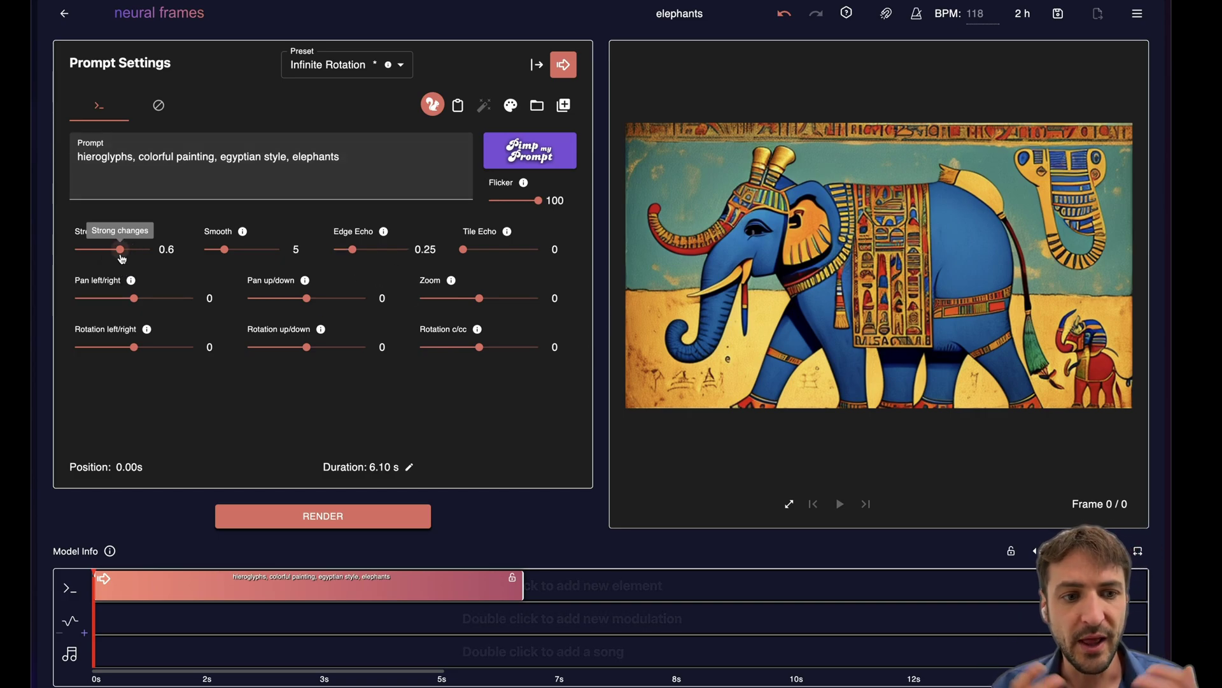
pyautogui.moveTo(122, 259); pyautogui.dragTo(158, 259)
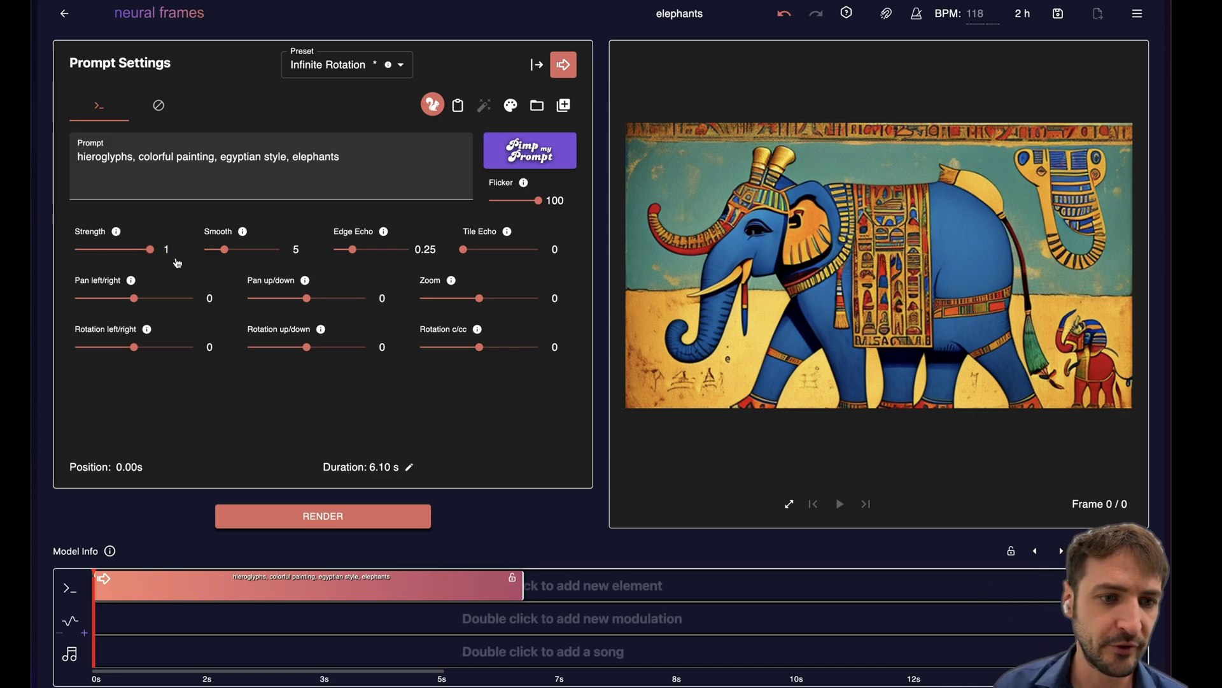
pyautogui.moveTo(119, 235)
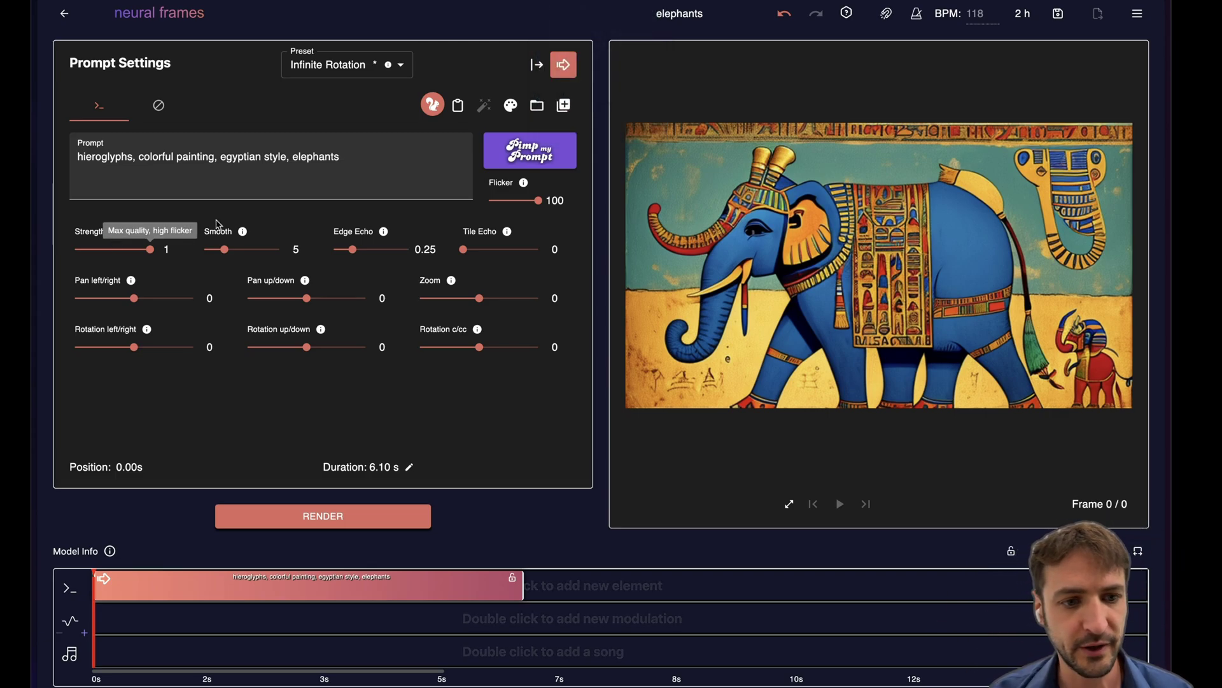
pyautogui.moveTo(244, 232)
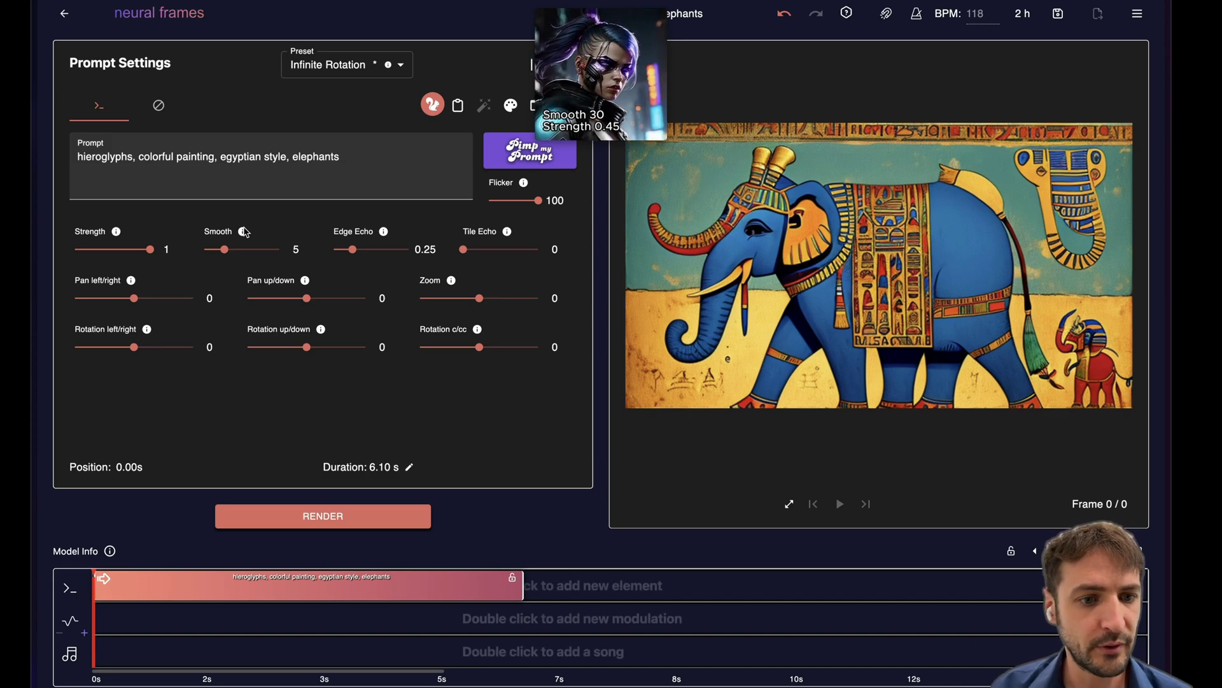
pyautogui.moveTo(224, 249); pyautogui.dragTo(247, 256)
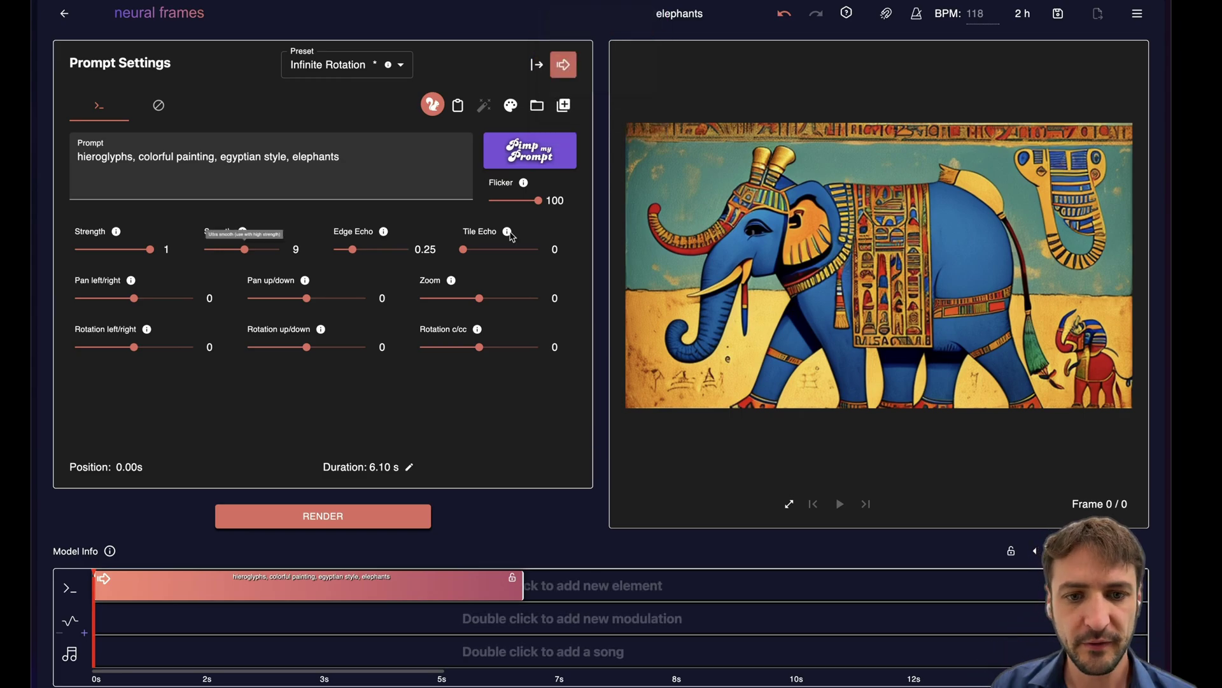
pyautogui.moveTo(509, 233)
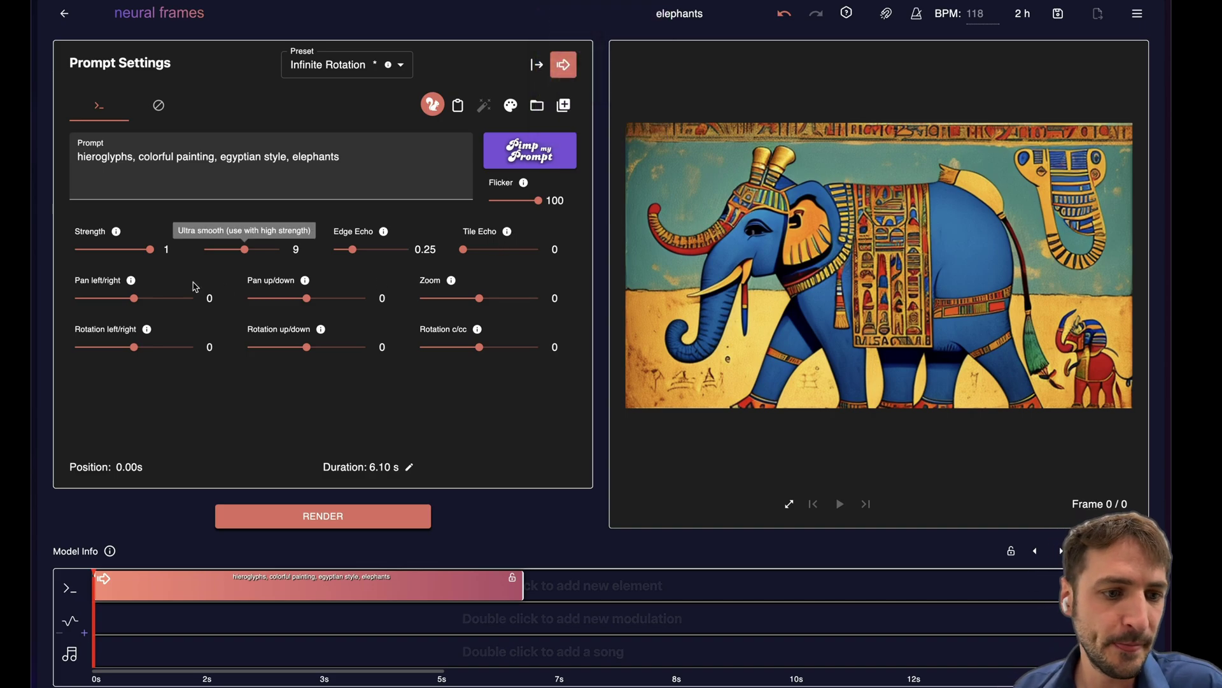
pyautogui.moveTo(130, 281)
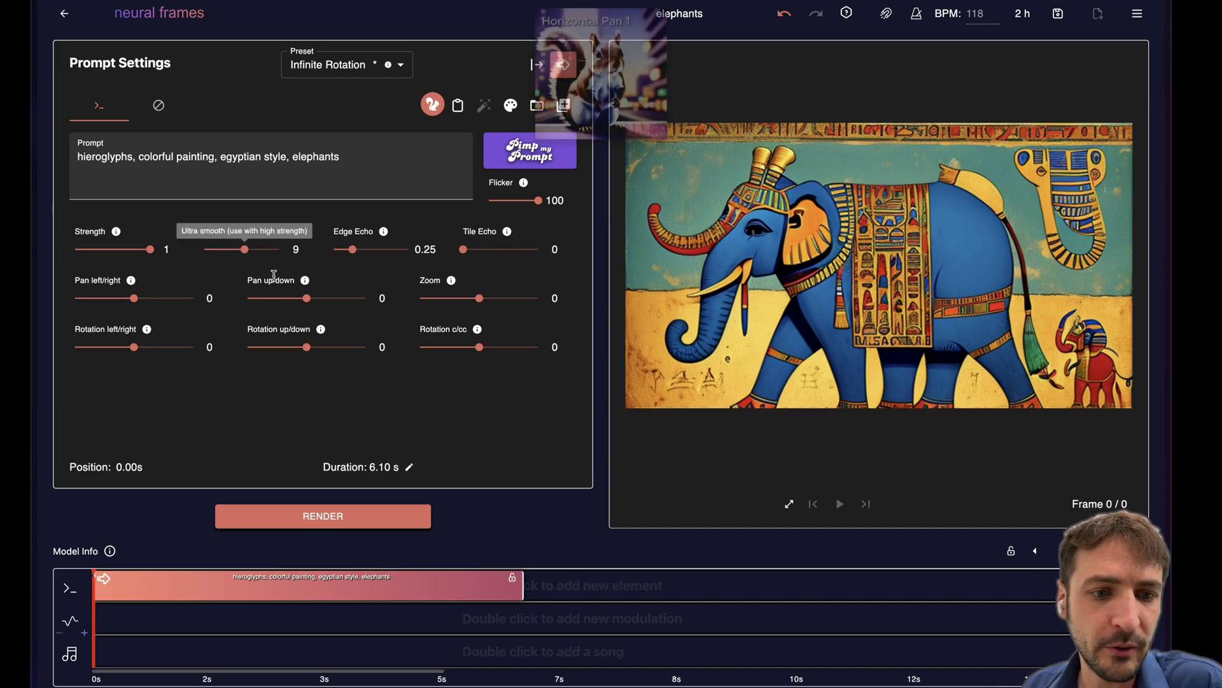
pyautogui.moveTo(305, 284)
pyautogui.moveTo(453, 281)
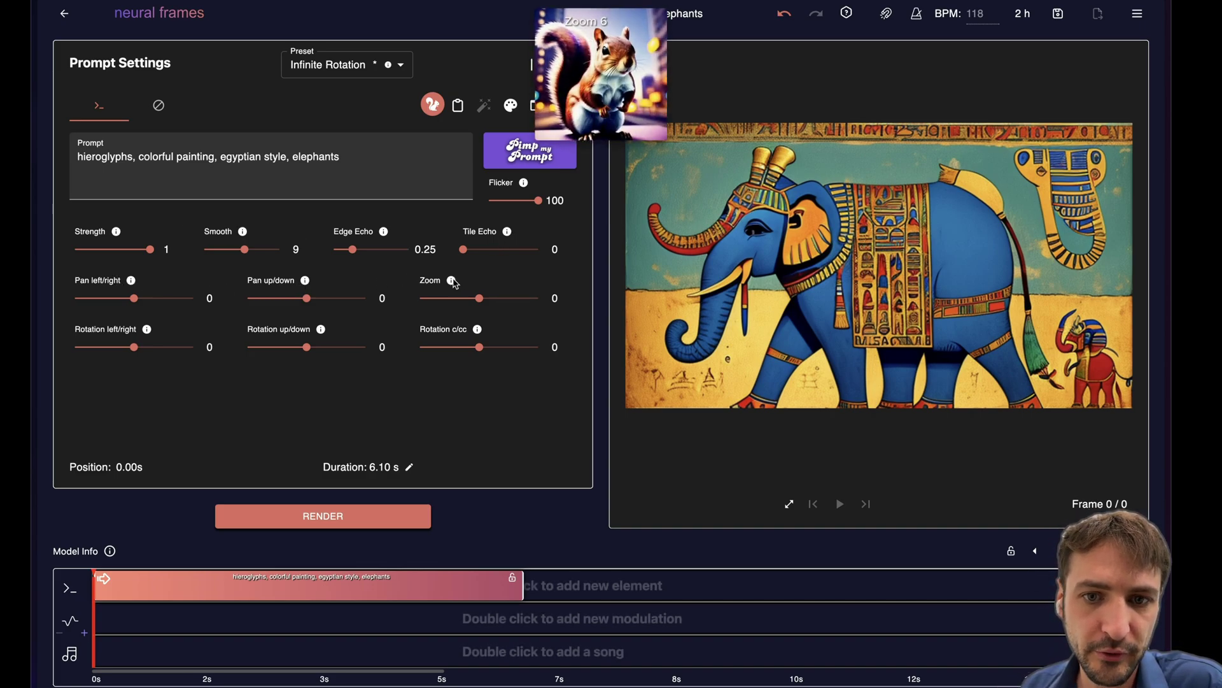
pyautogui.moveTo(477, 330)
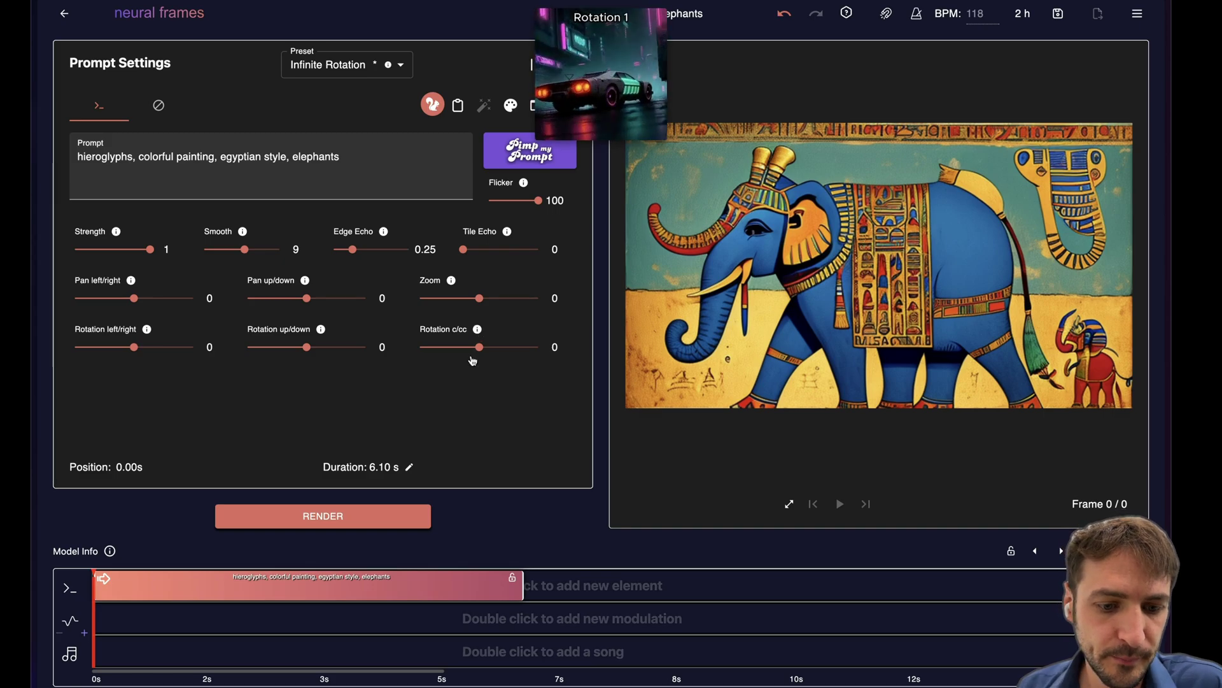
# Upload synthpop sound.mp3 to the song track, preview its extracted Kick stem, and reselect the elephant prompt
pyautogui.doubleClick(329, 662)
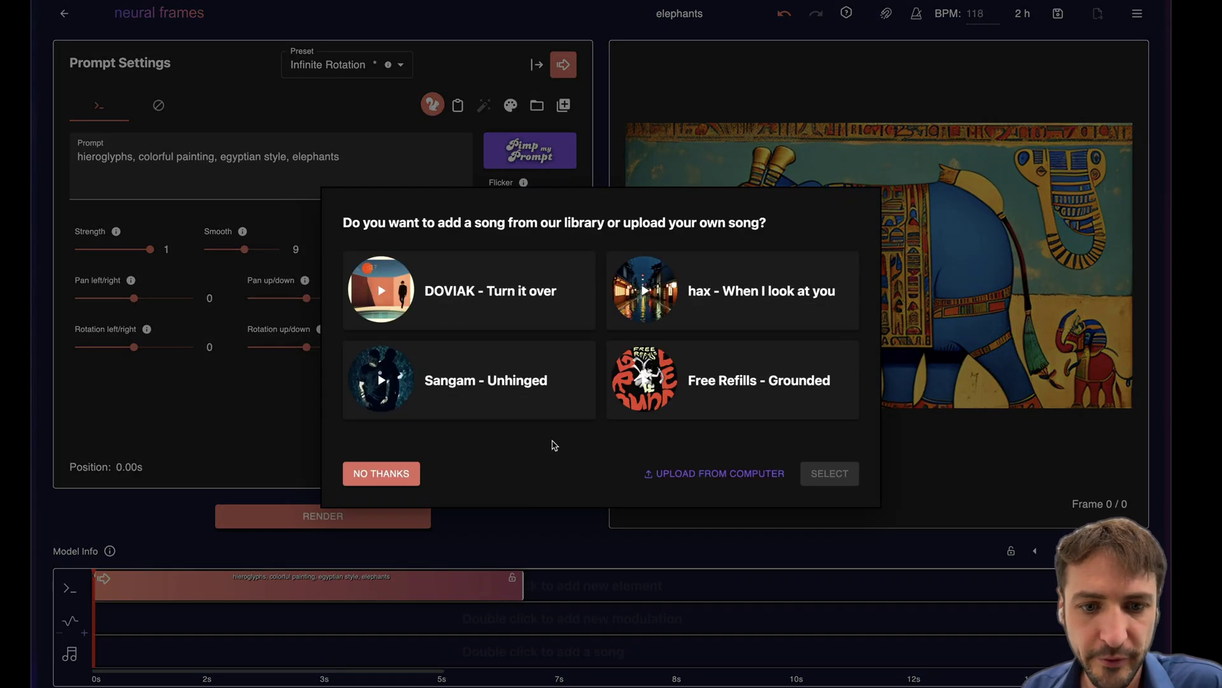
pyautogui.click(712, 472)
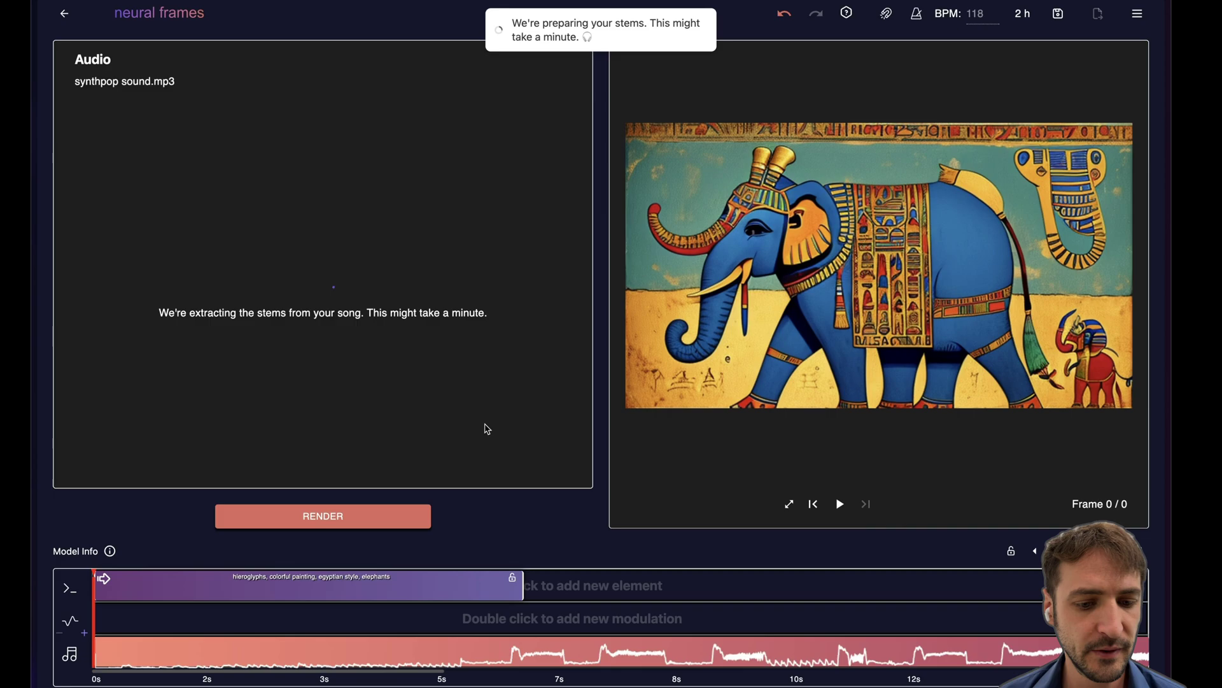
pyautogui.click(231, 354)
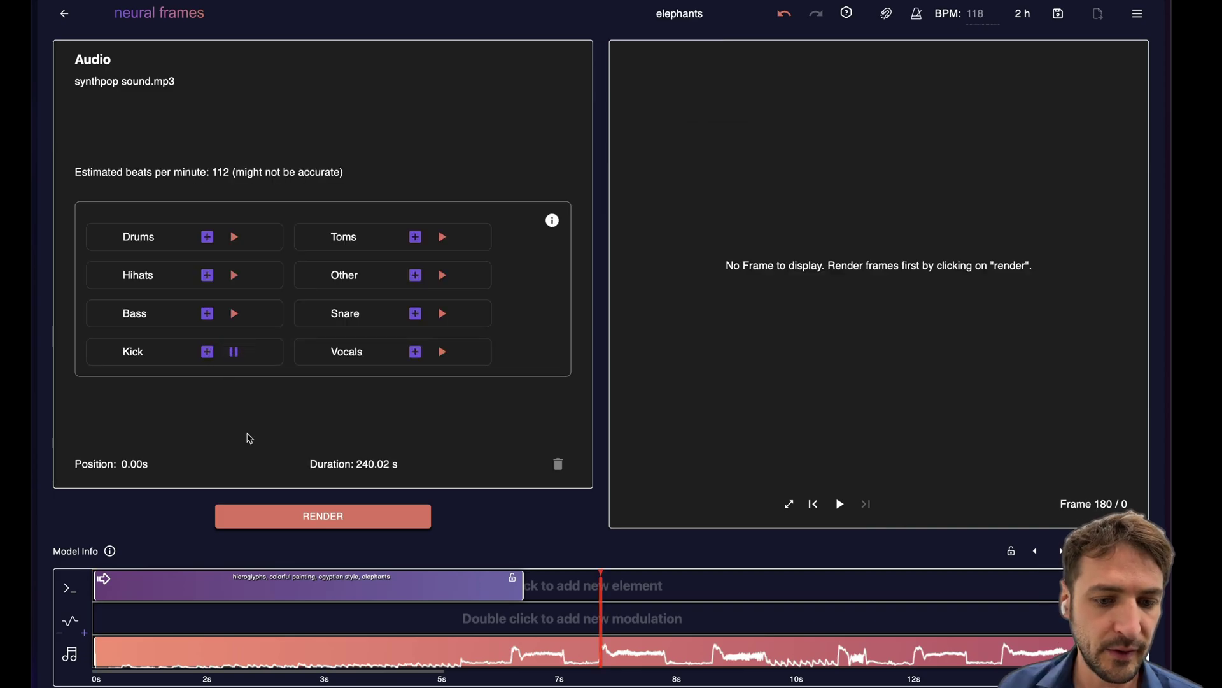
pyautogui.click(233, 351)
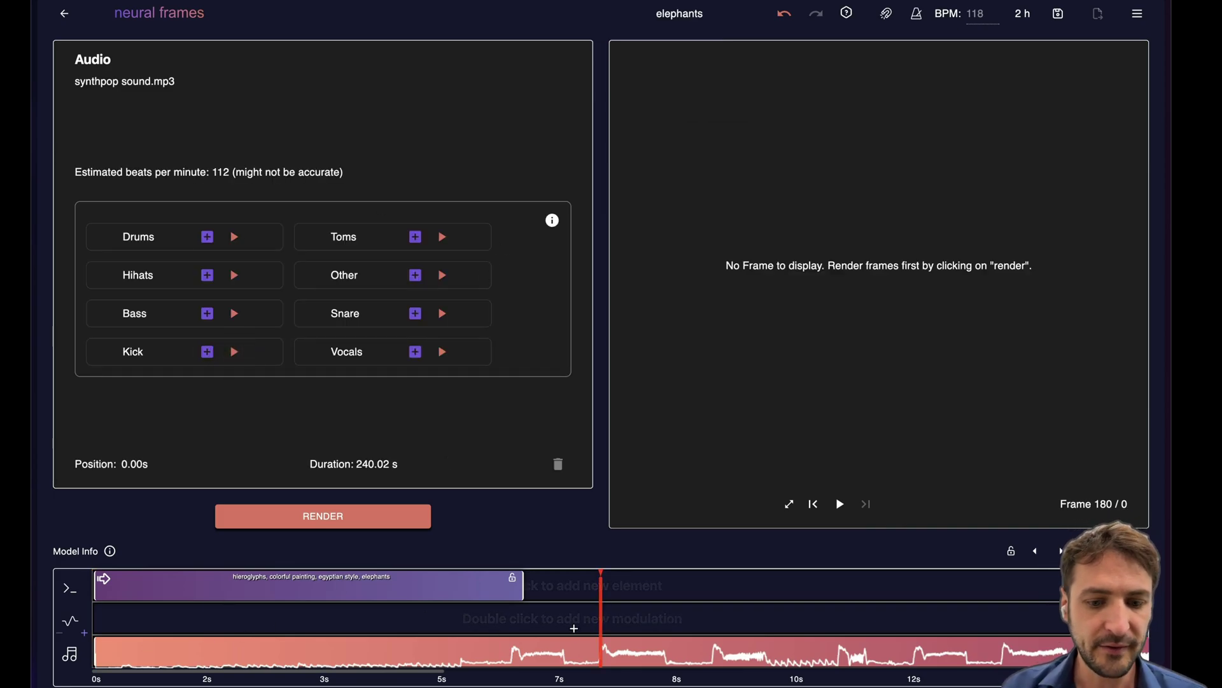
pyautogui.click(379, 599)
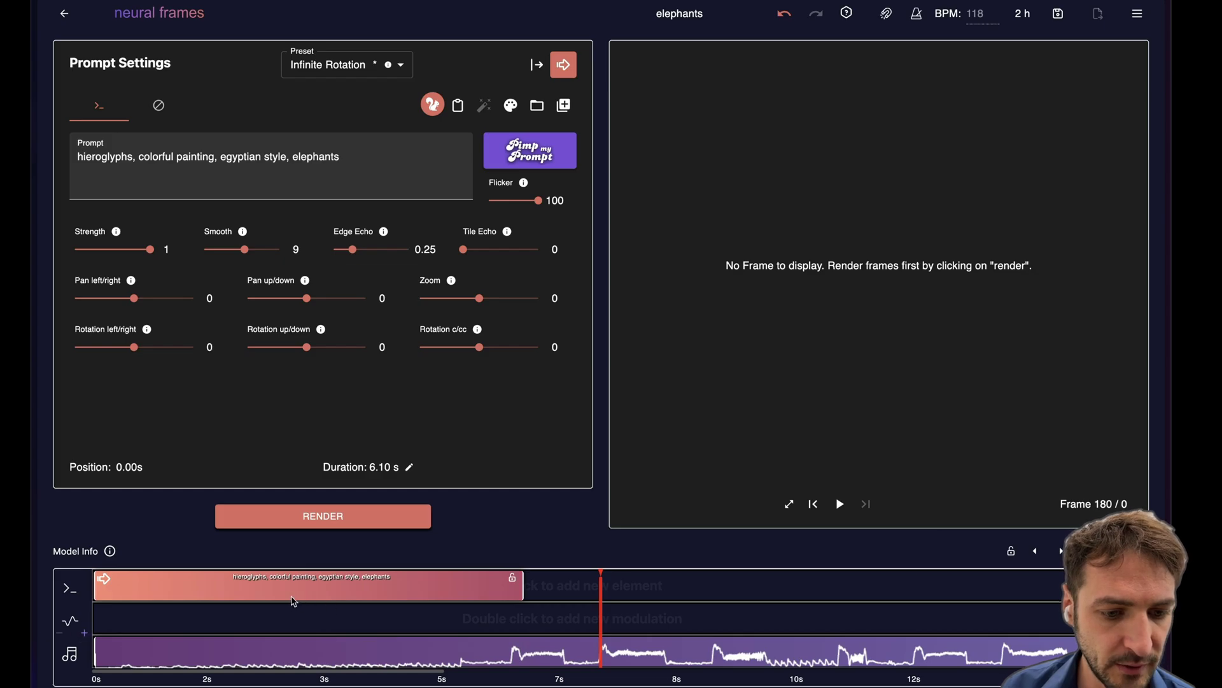
# Add an oscillator modulation clip and position and lengthen it on the modulation track
pyautogui.doubleClick(340, 620)
pyautogui.moveTo(395, 619); pyautogui.dragTo(365, 613)
pyautogui.moveTo(518, 612); pyautogui.dragTo(599, 612)
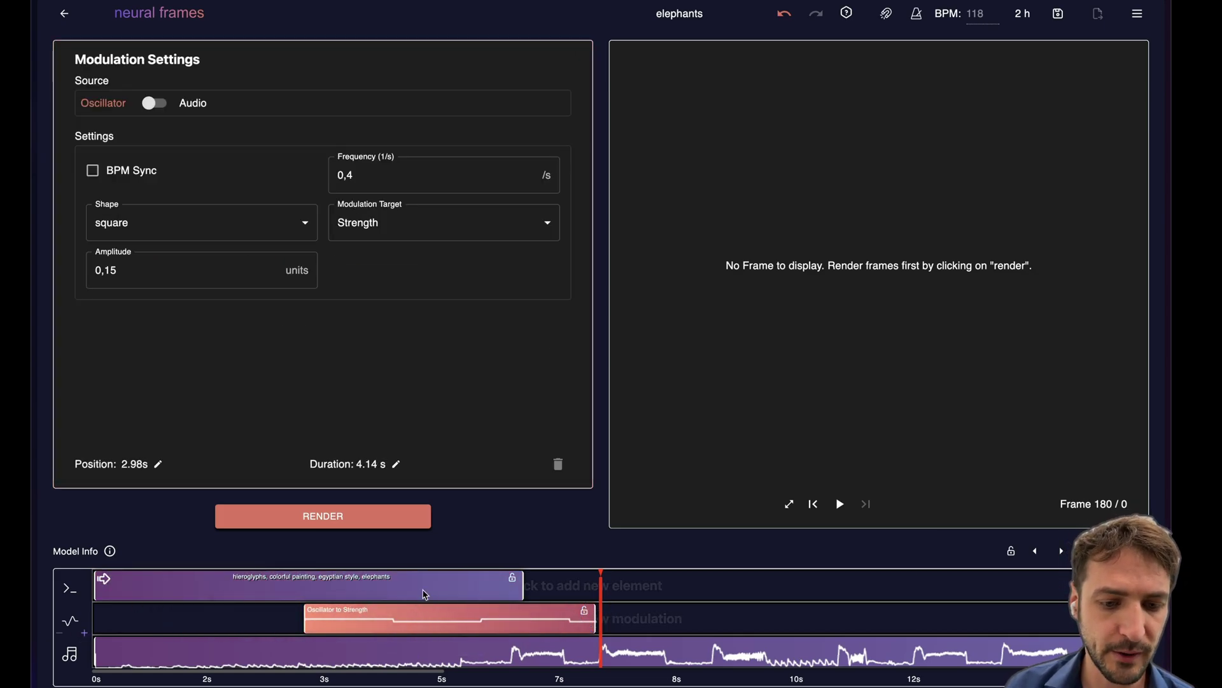
pyautogui.click(426, 594)
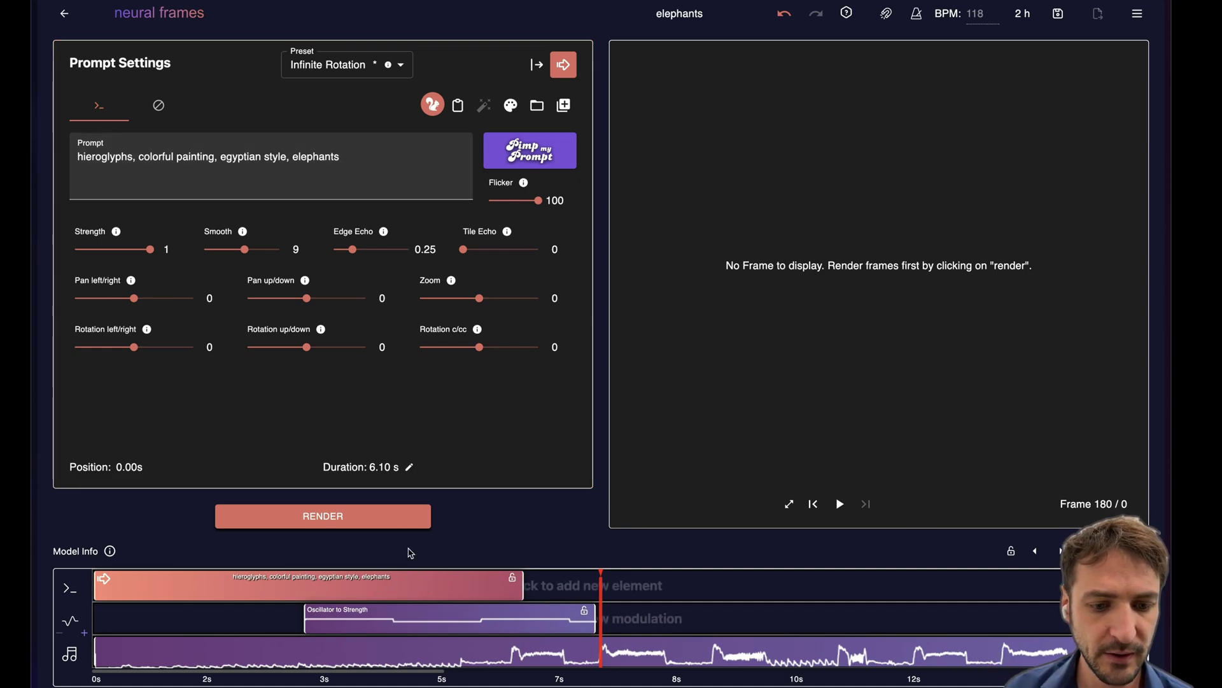
pyautogui.click(406, 618)
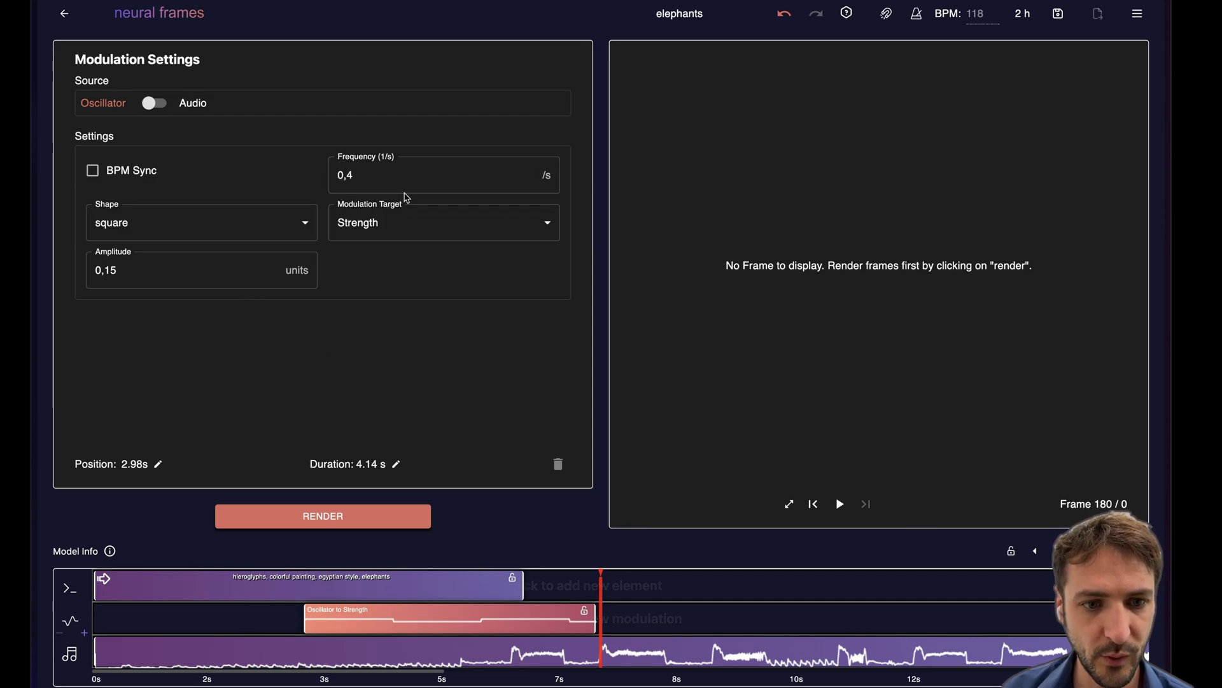
# Set the oscillator to Zoom, amplitude 1, frequency 0,58, sine shape, spanning 6.06 s from 3.35 s
pyautogui.click(377, 234)
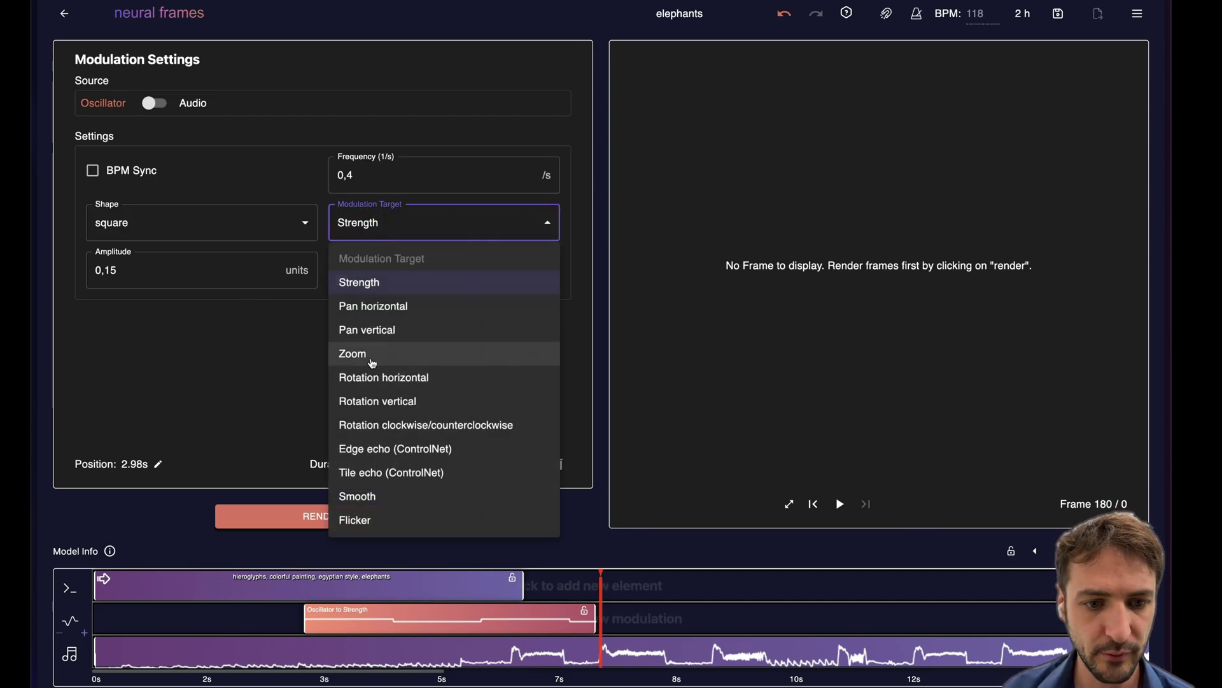
pyautogui.click(372, 362)
pyautogui.moveTo(191, 273); pyautogui.dragTo(66, 272)
pyautogui.write('1')
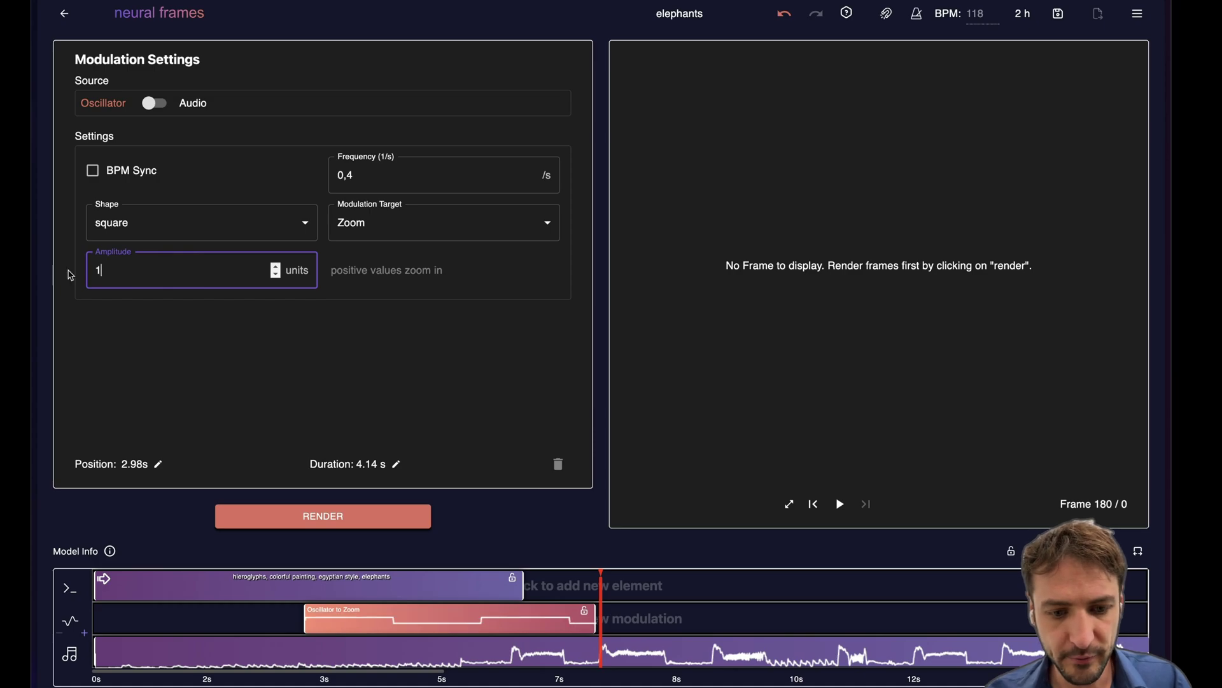
pyautogui.click(532, 175)
pyautogui.write('8')
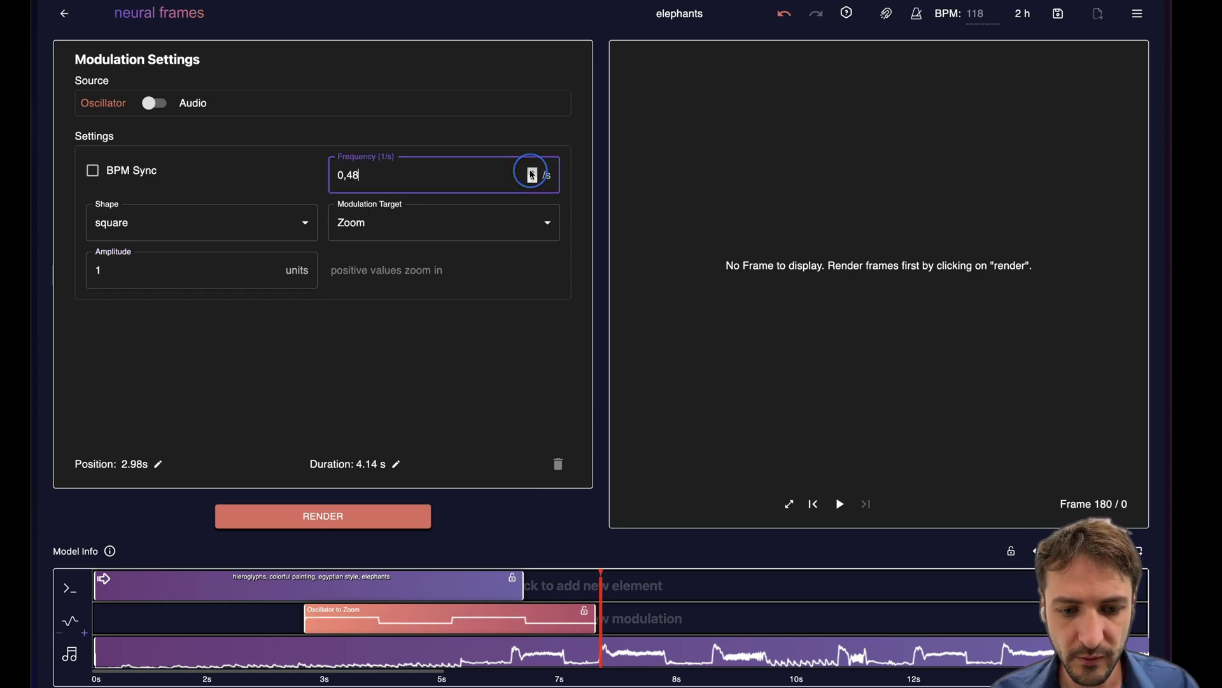
pyautogui.click(265, 223)
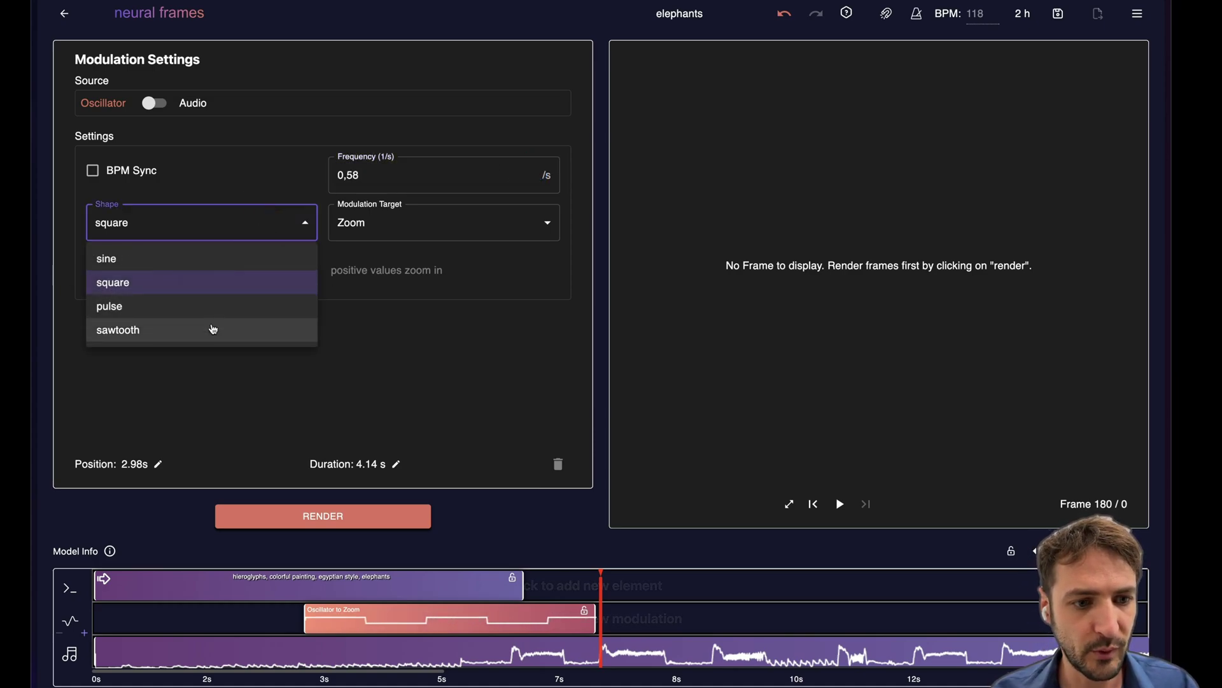
pyautogui.click(221, 257)
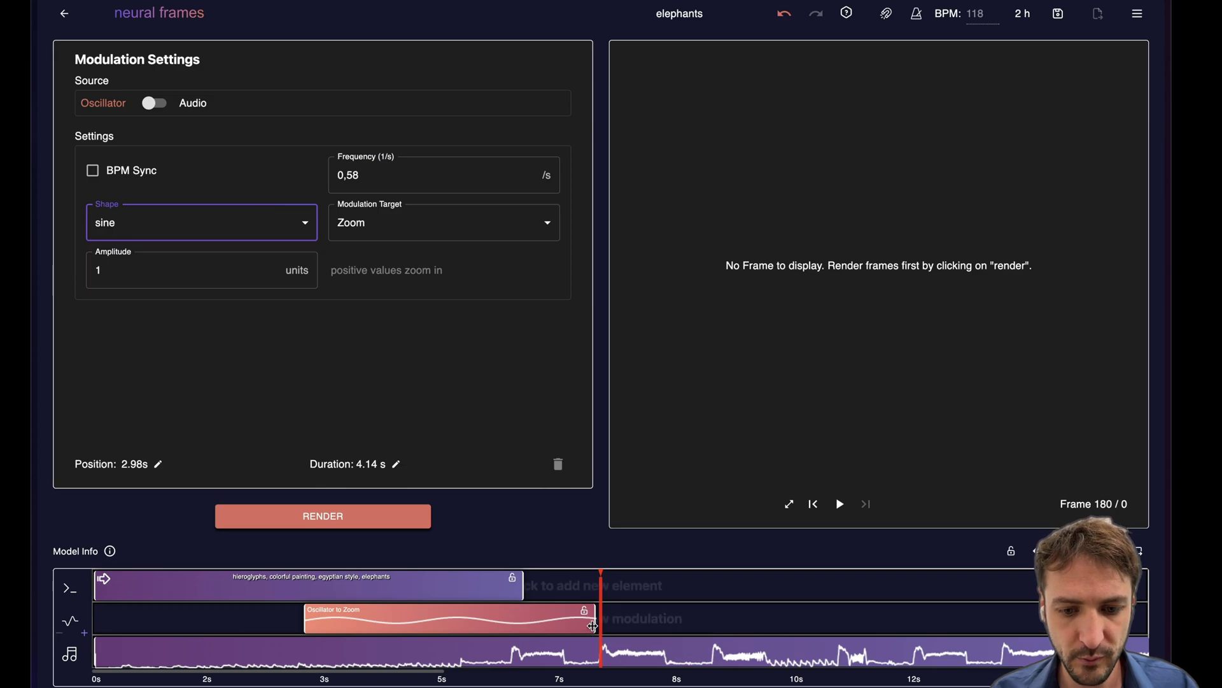
pyautogui.moveTo(594, 626); pyautogui.dragTo(729, 621)
pyautogui.moveTo(659, 613); pyautogui.dragTo(625, 643)
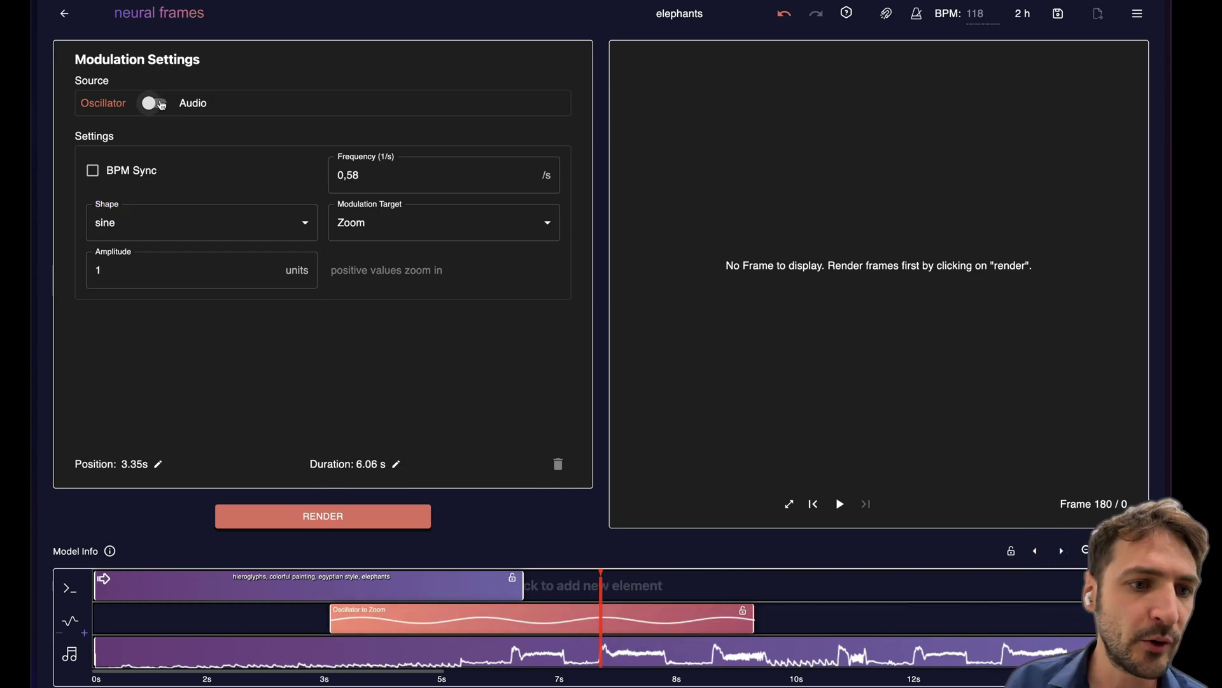
# Make the modulation a Kick to Flicker audio modulation at amplitude -200, starting at 4.31 s
pyautogui.click(157, 105)
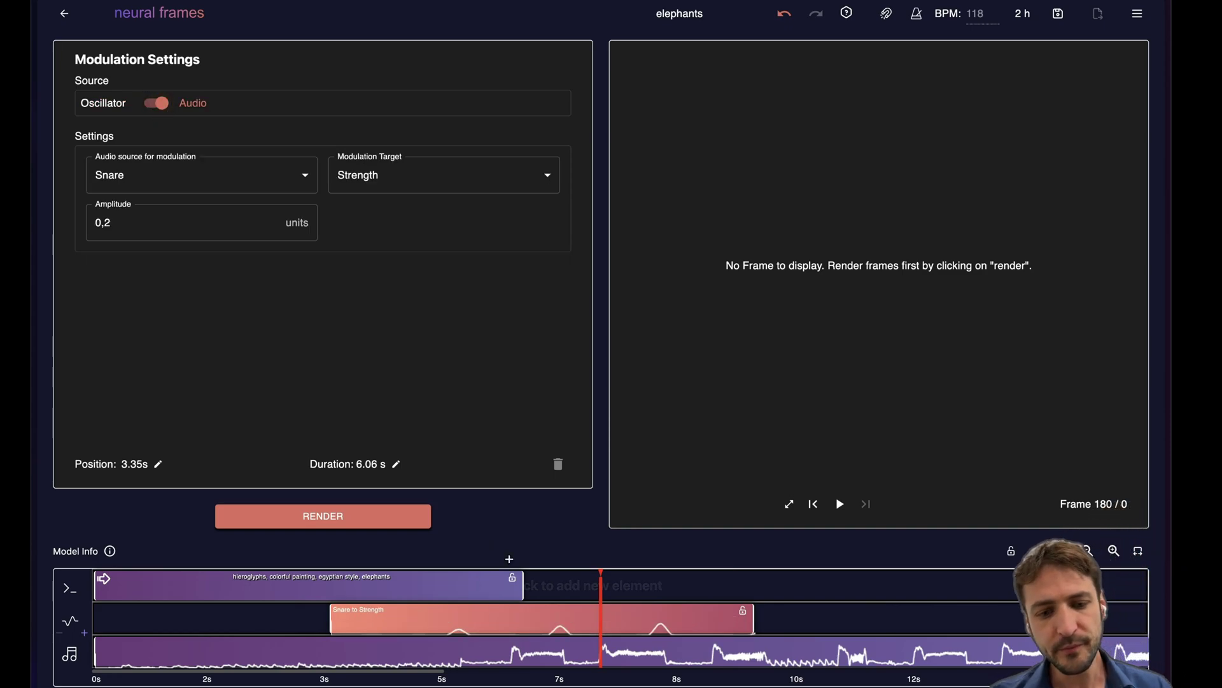
pyautogui.click(235, 182)
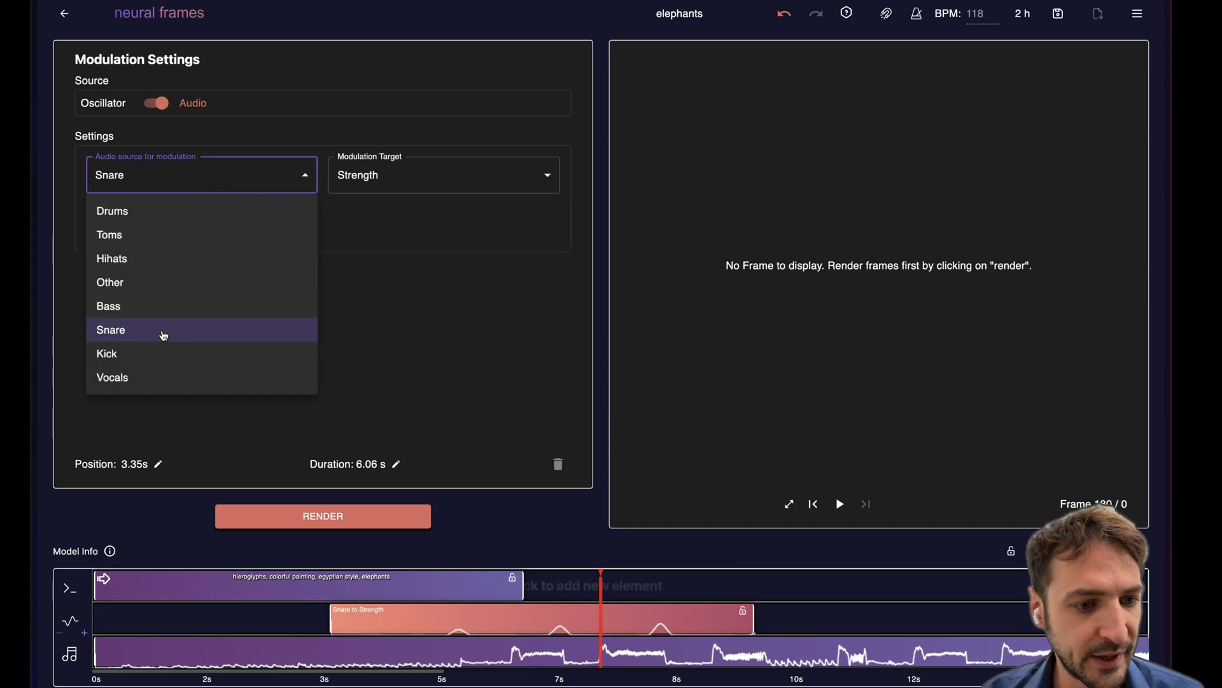
pyautogui.click(163, 354)
pyautogui.moveTo(509, 617); pyautogui.dragTo(576, 614)
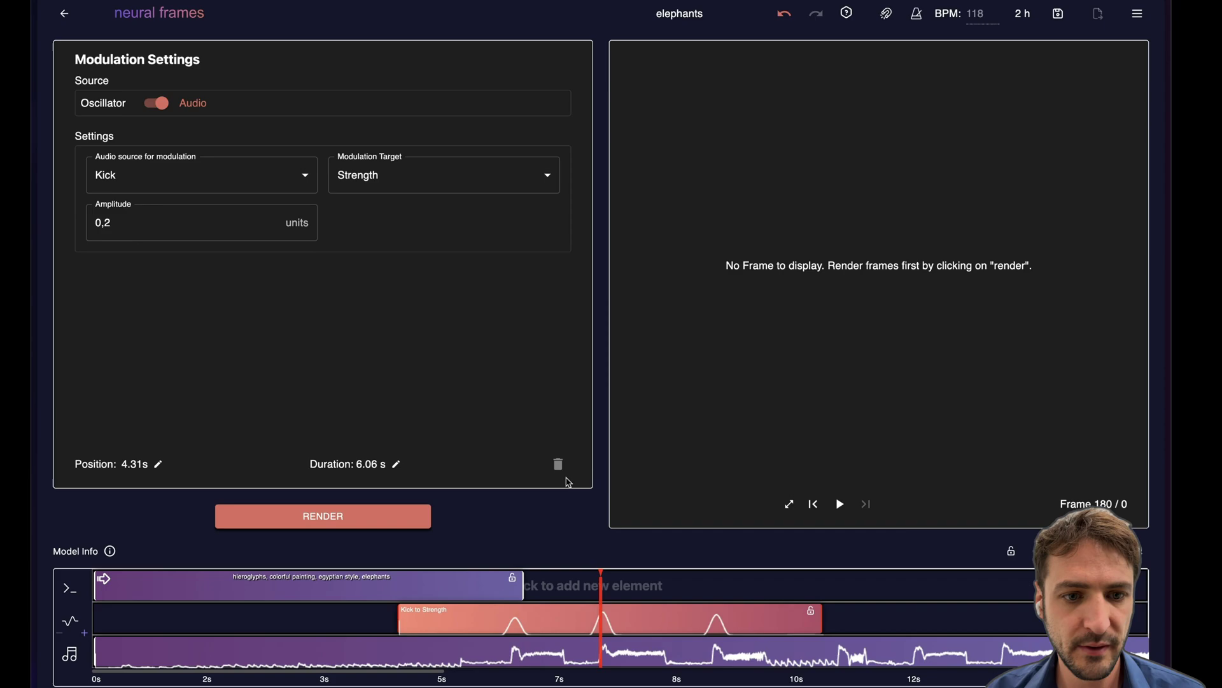
pyautogui.click(531, 174)
pyautogui.click(379, 474)
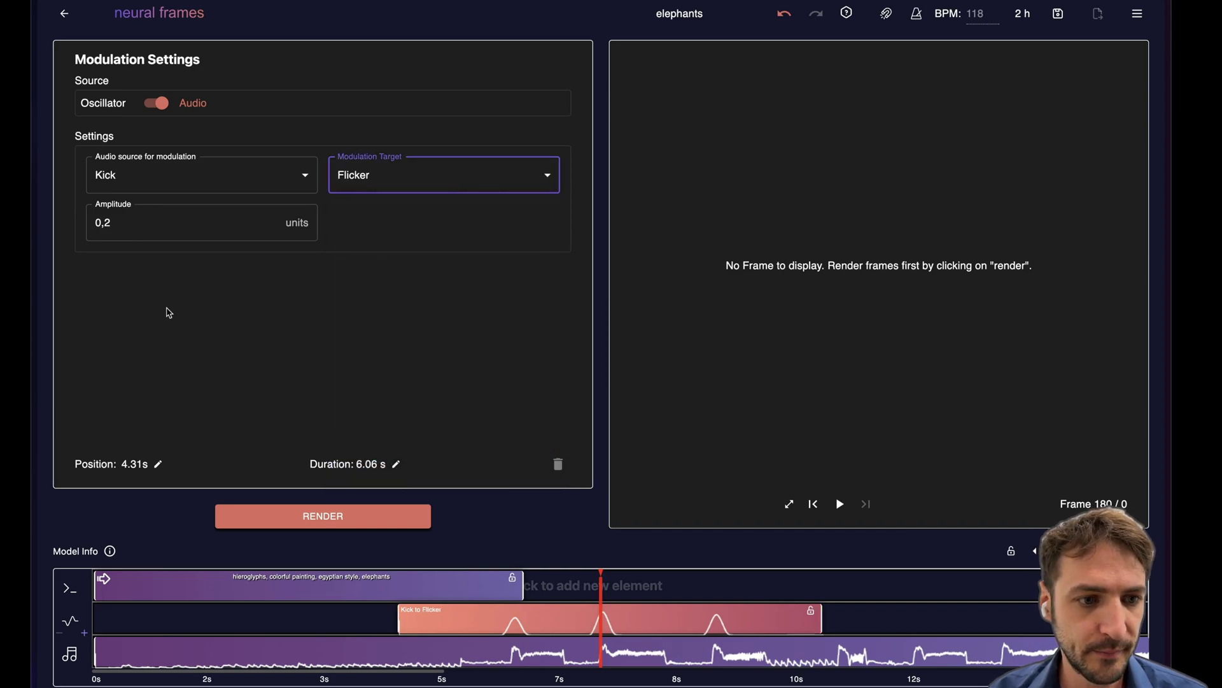
pyautogui.moveTo(144, 221); pyautogui.dragTo(33, 228)
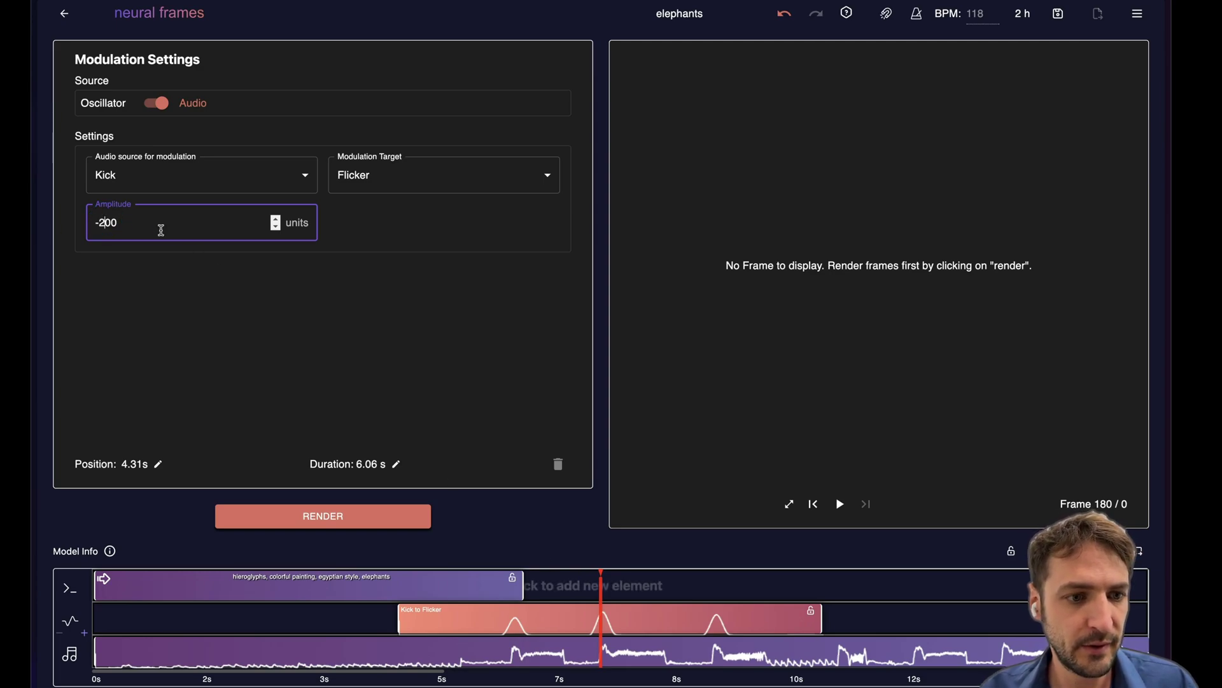
pyautogui.click(355, 238)
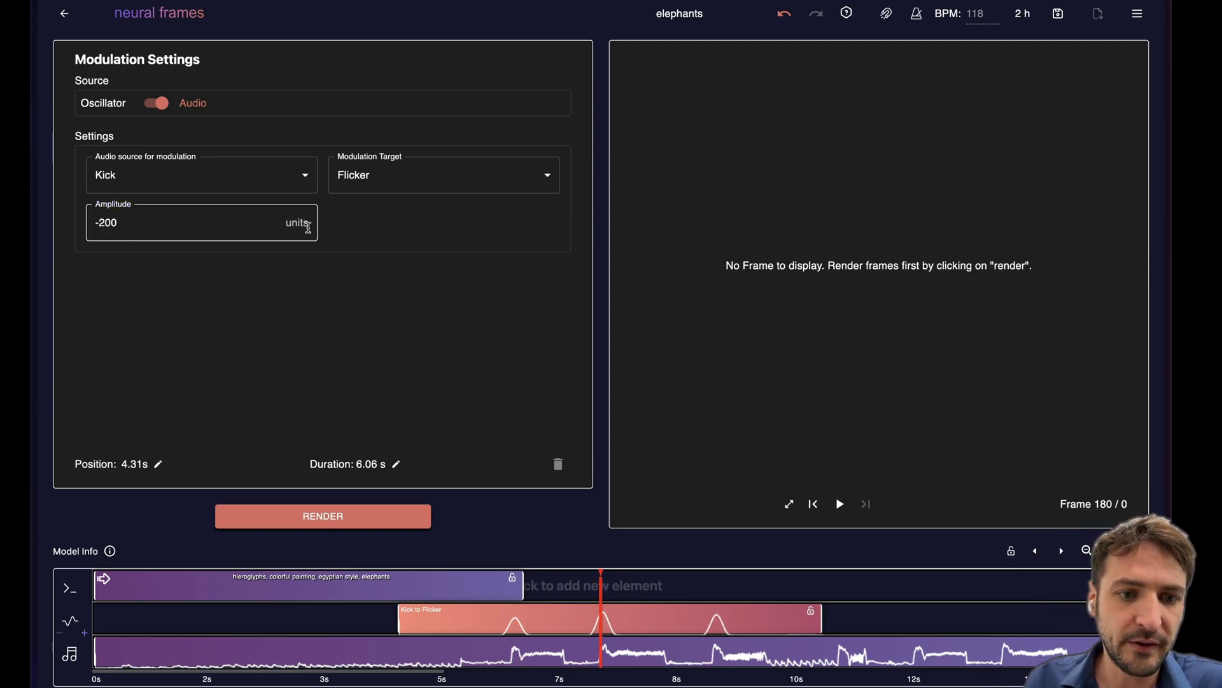
# Review the elephant prompt and Kick to Flicker clip settings
pyautogui.click(458, 593)
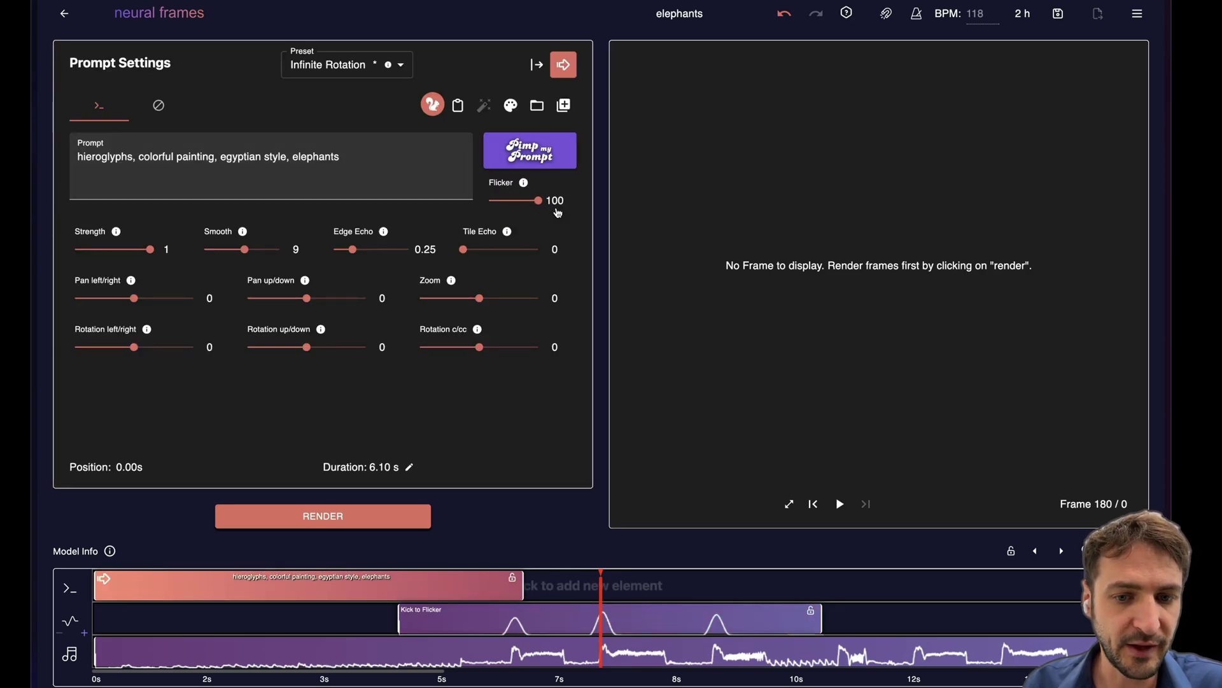
pyautogui.click(511, 621)
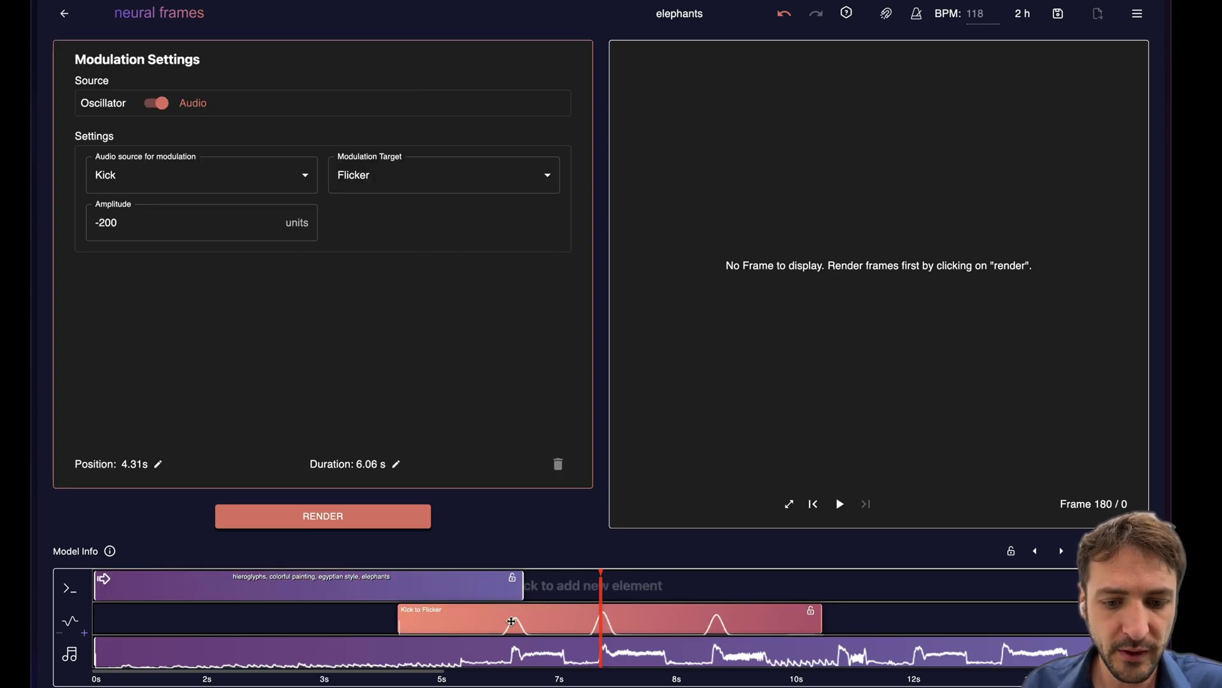
pyautogui.click(400, 585)
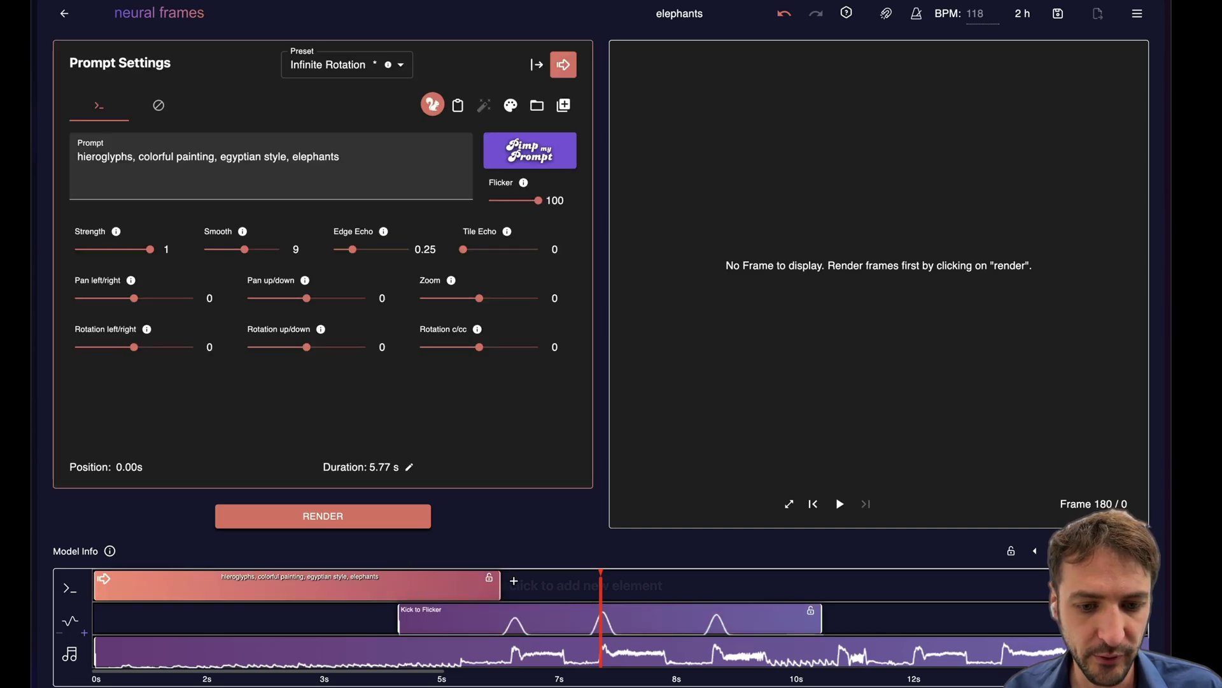
# Add a second modulation track with a clip driven by the Snare stem
pyautogui.click(86, 633)
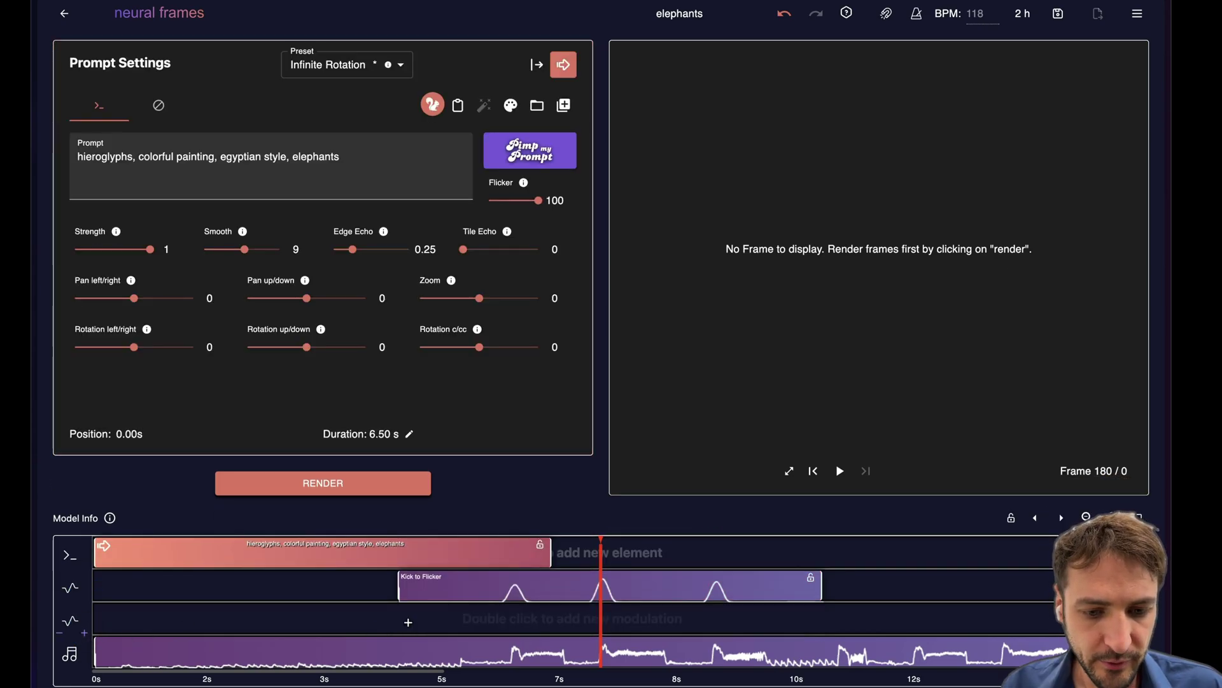
pyautogui.click(404, 621)
pyautogui.click(203, 182)
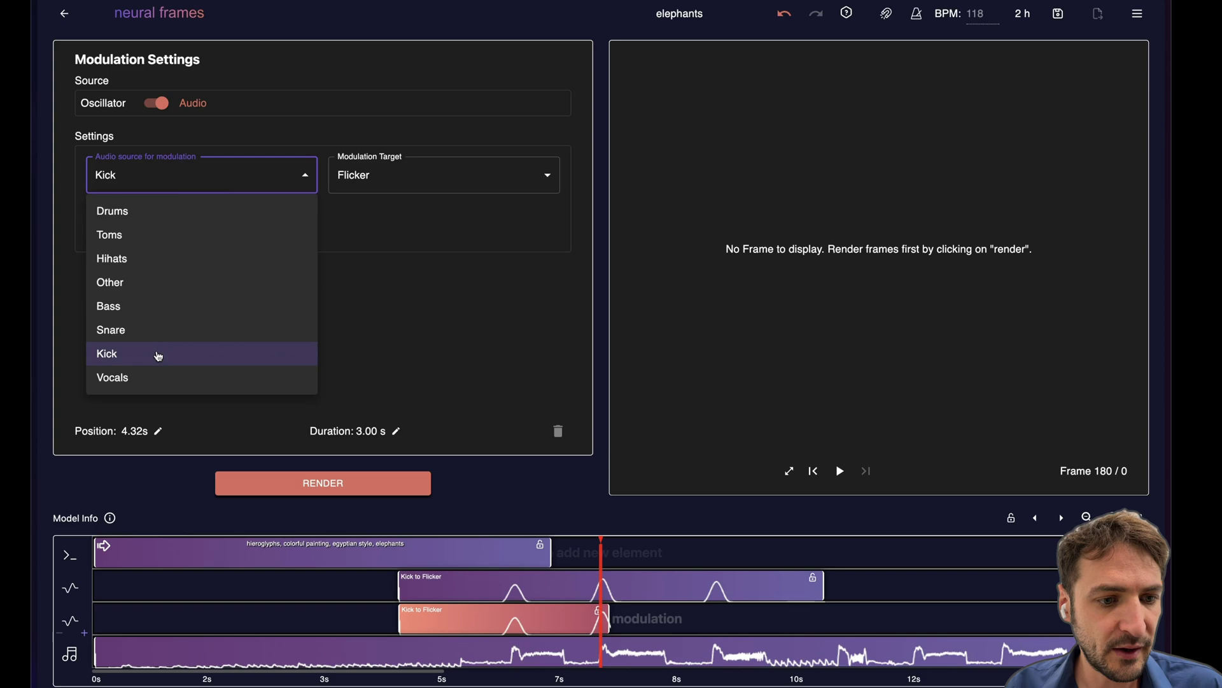
pyautogui.click(155, 326)
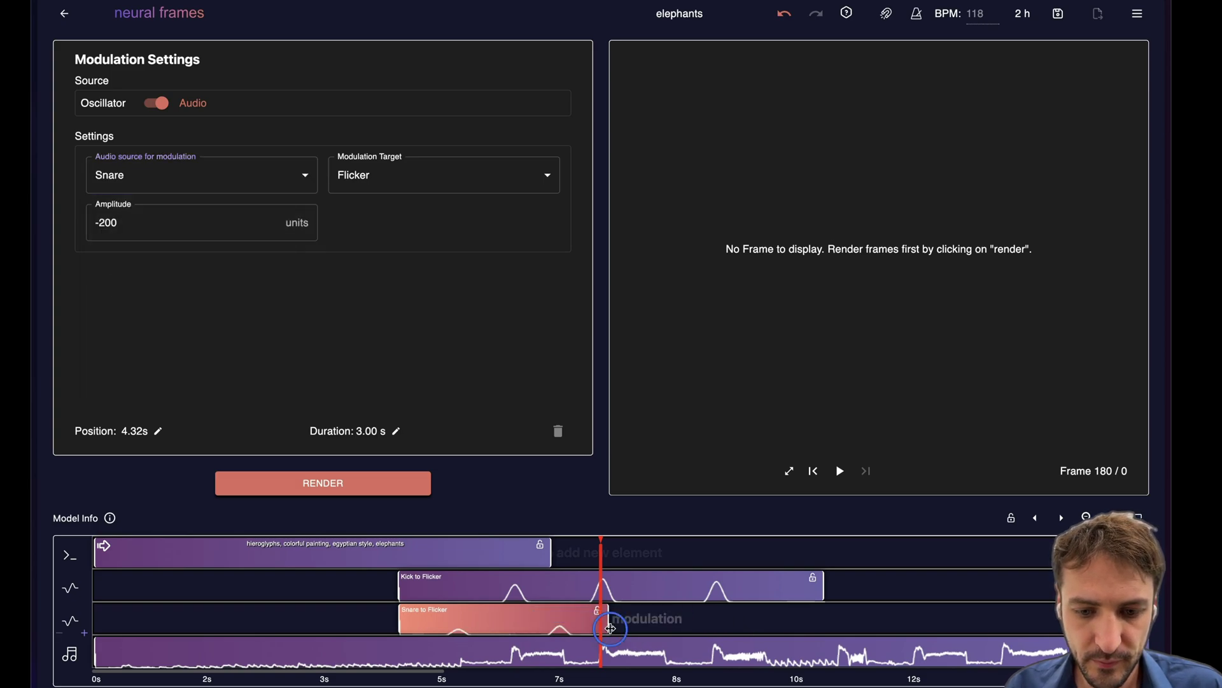
pyautogui.moveTo(610, 626); pyautogui.dragTo(816, 622)
# Set the snare modulation target to Strength at amplitude 2 and stretch it to 13.82 s
pyautogui.click(264, 175)
pyautogui.click(439, 175)
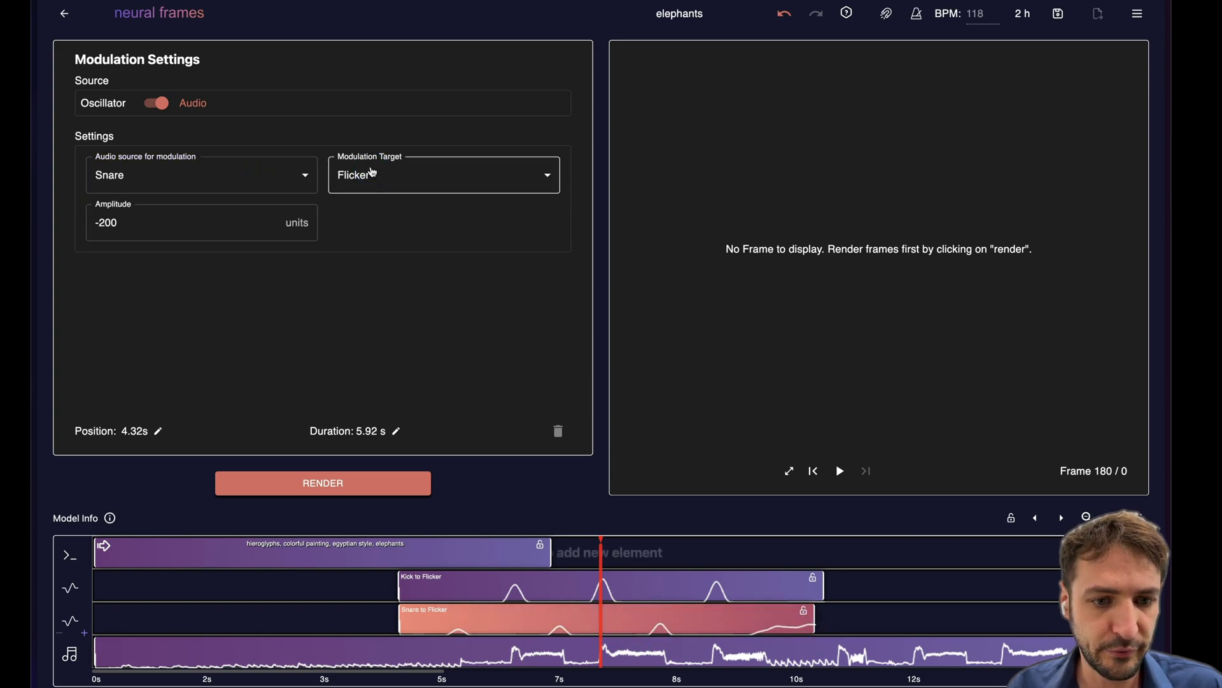
pyautogui.click(439, 175)
pyautogui.click(418, 236)
pyautogui.moveTo(195, 235); pyautogui.dragTo(45, 219)
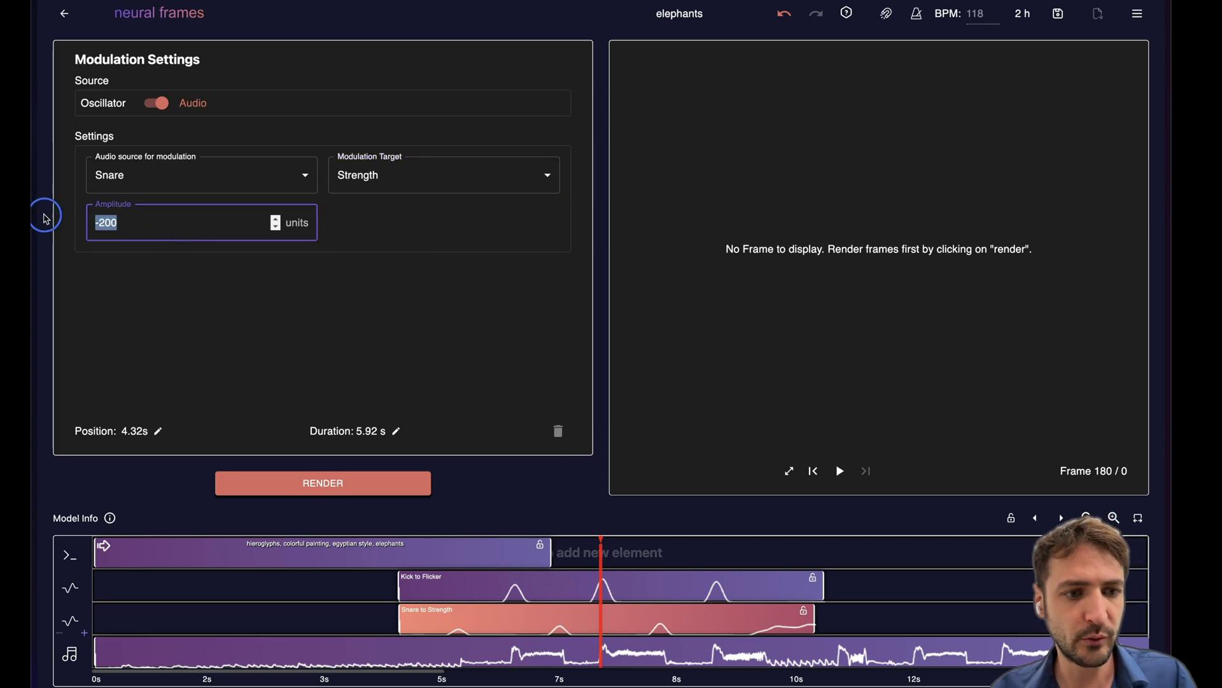
pyautogui.write('2')
pyautogui.click(347, 352)
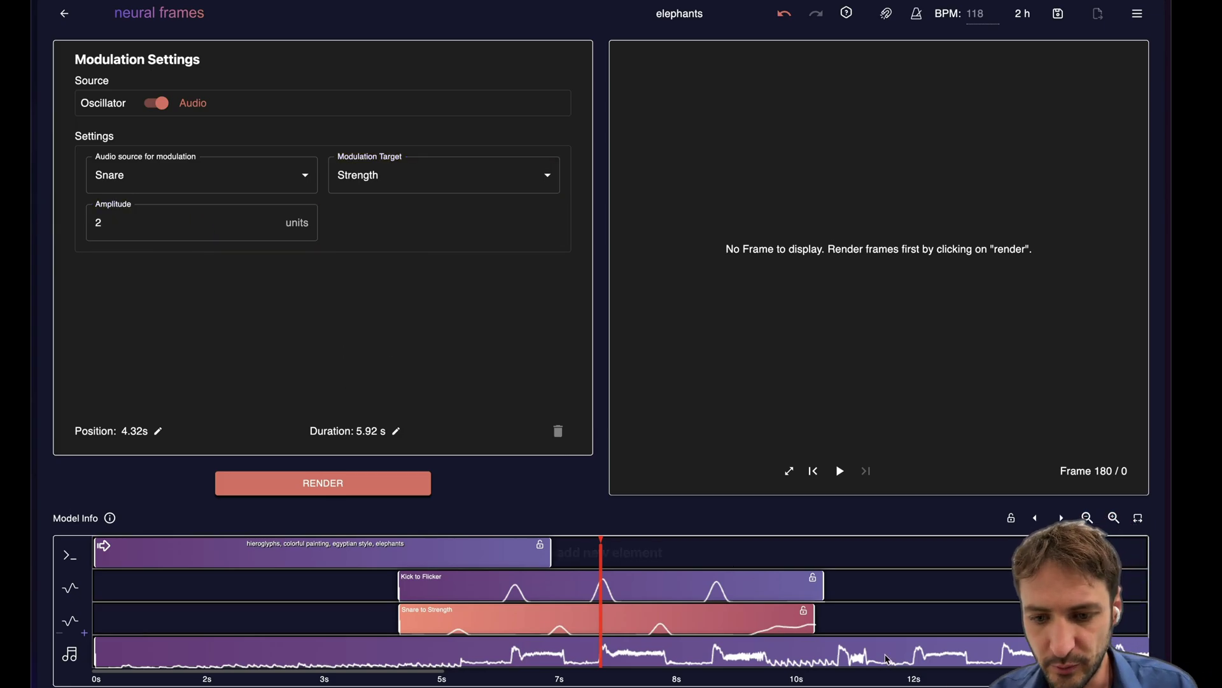
pyautogui.moveTo(813, 621); pyautogui.dragTo(1005, 621)
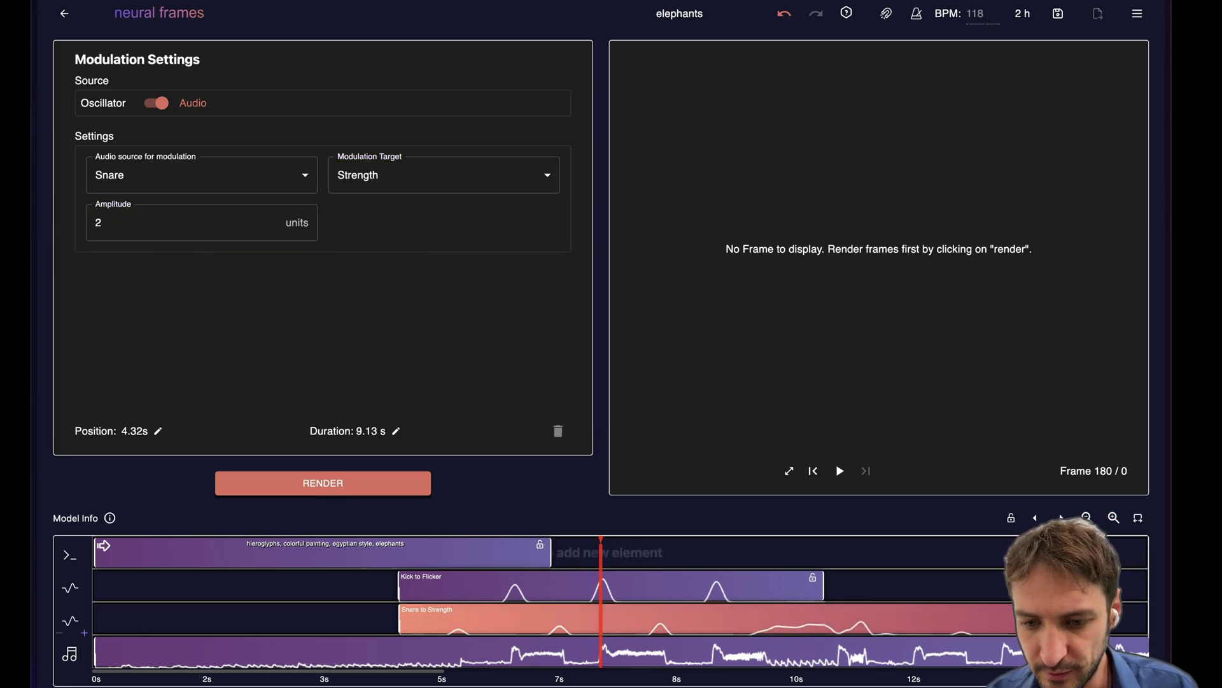
# Add a second prompt clip after a transition, lengthen it to about 4.65 s, and change 'elephants' to 'cat'
pyautogui.click(311, 549)
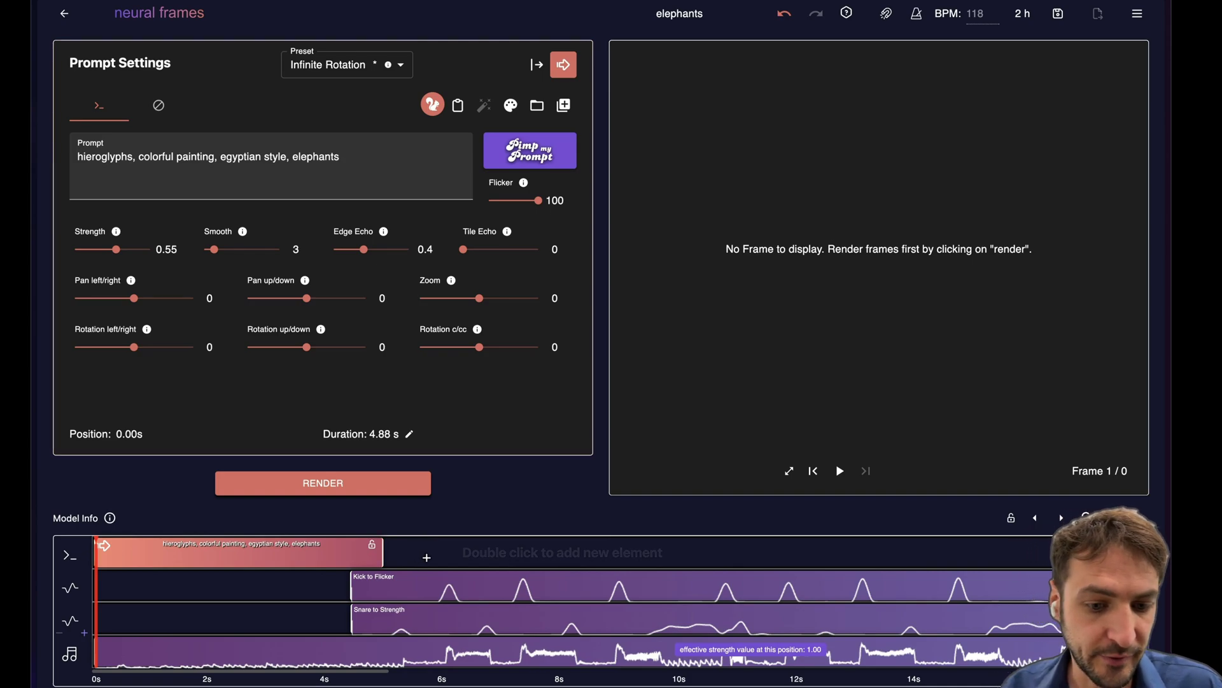
pyautogui.doubleClick(429, 551)
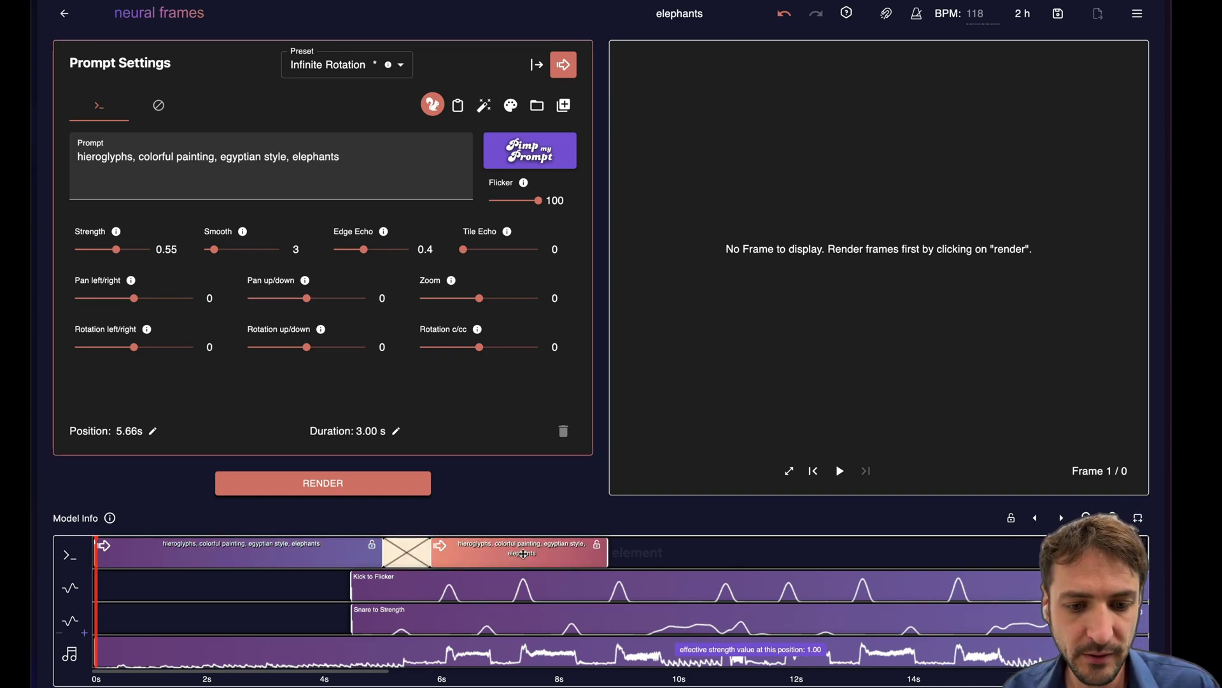
pyautogui.moveTo(605, 542); pyautogui.dragTo(702, 541)
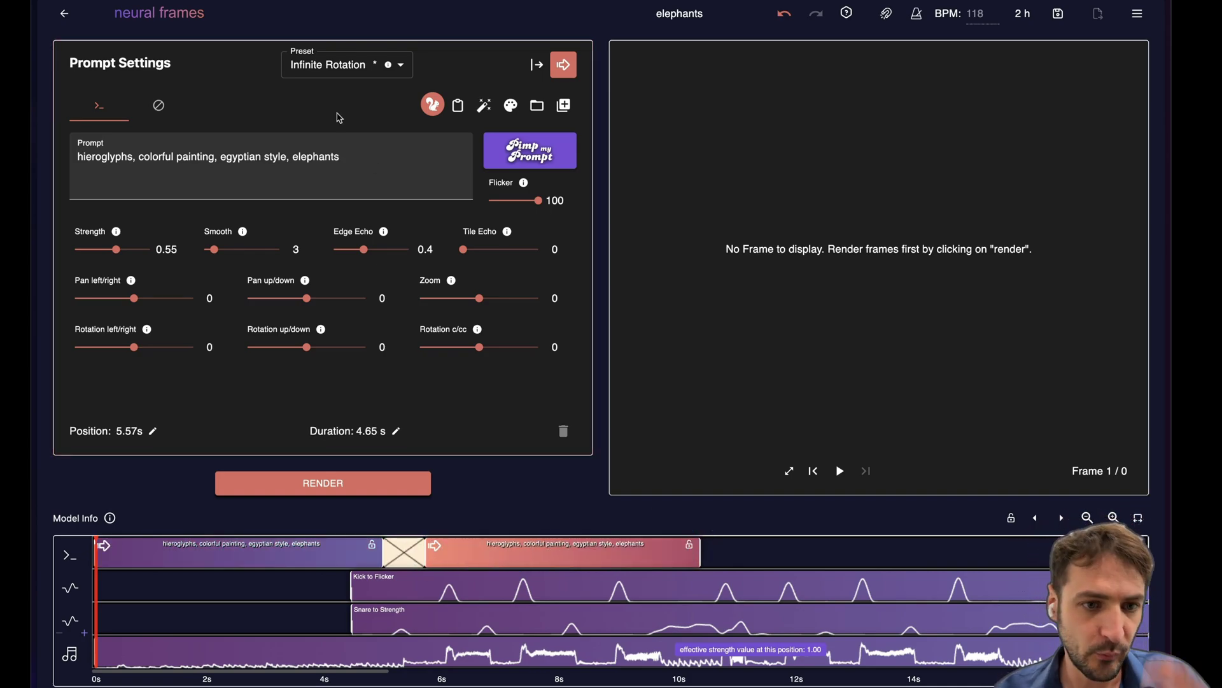
pyautogui.doubleClick(317, 157)
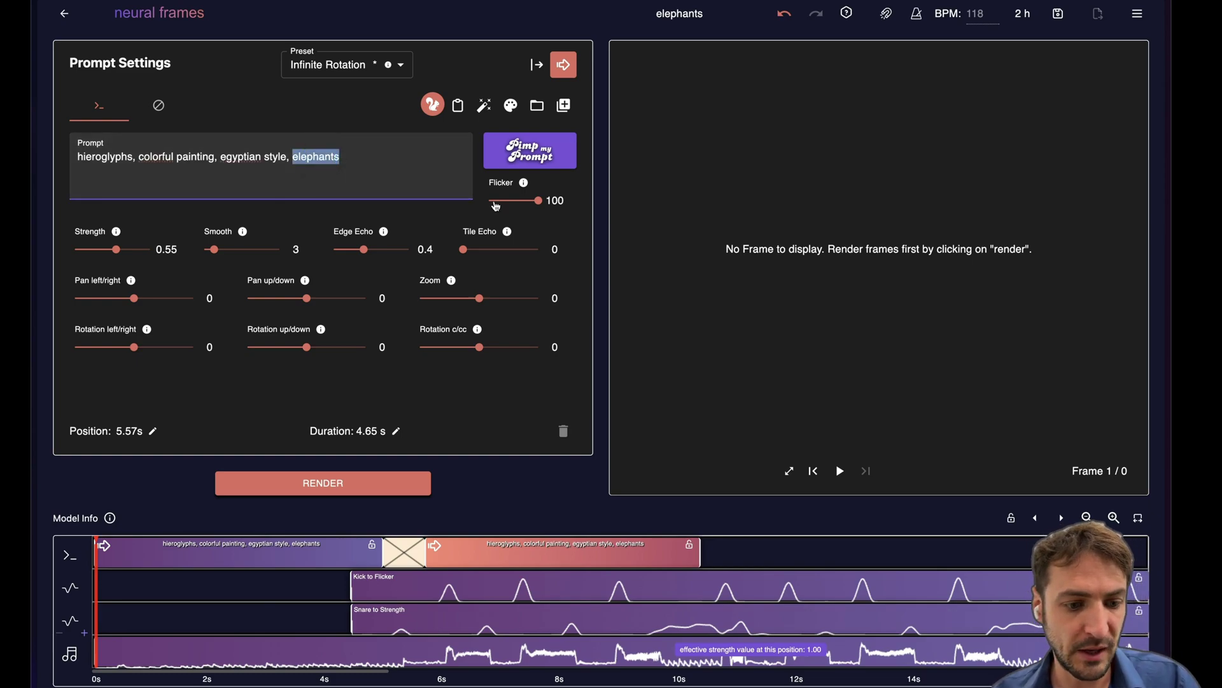
pyautogui.write('cat')
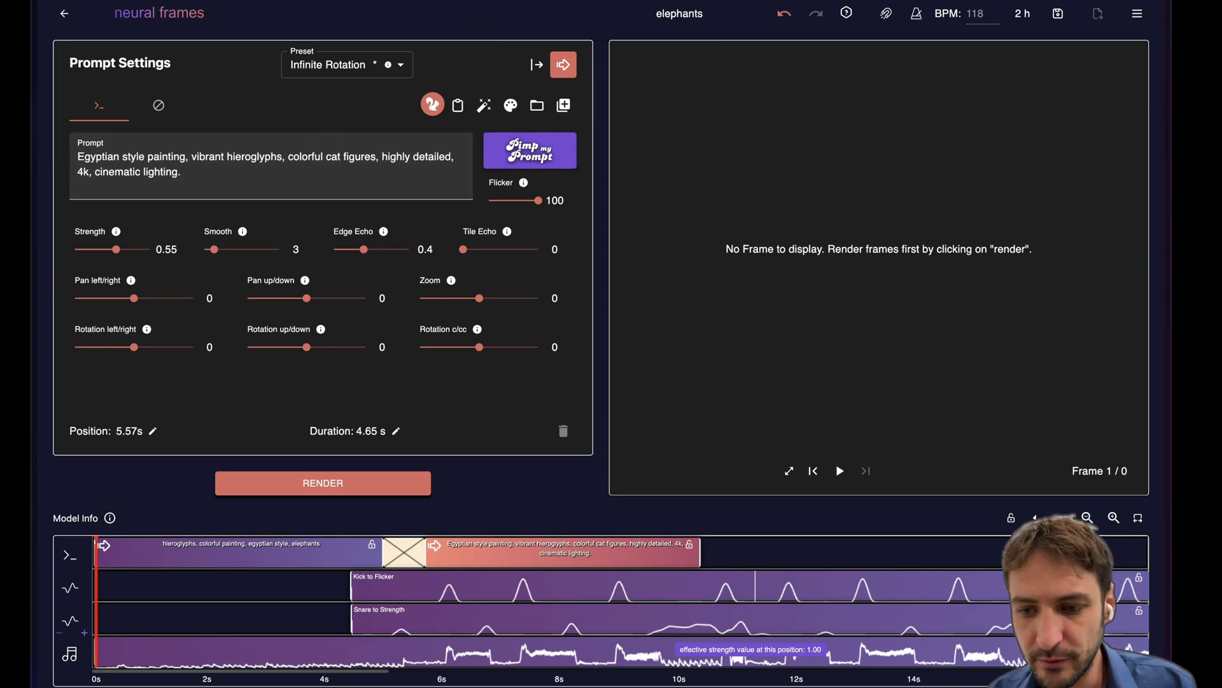
pyautogui.click(321, 550)
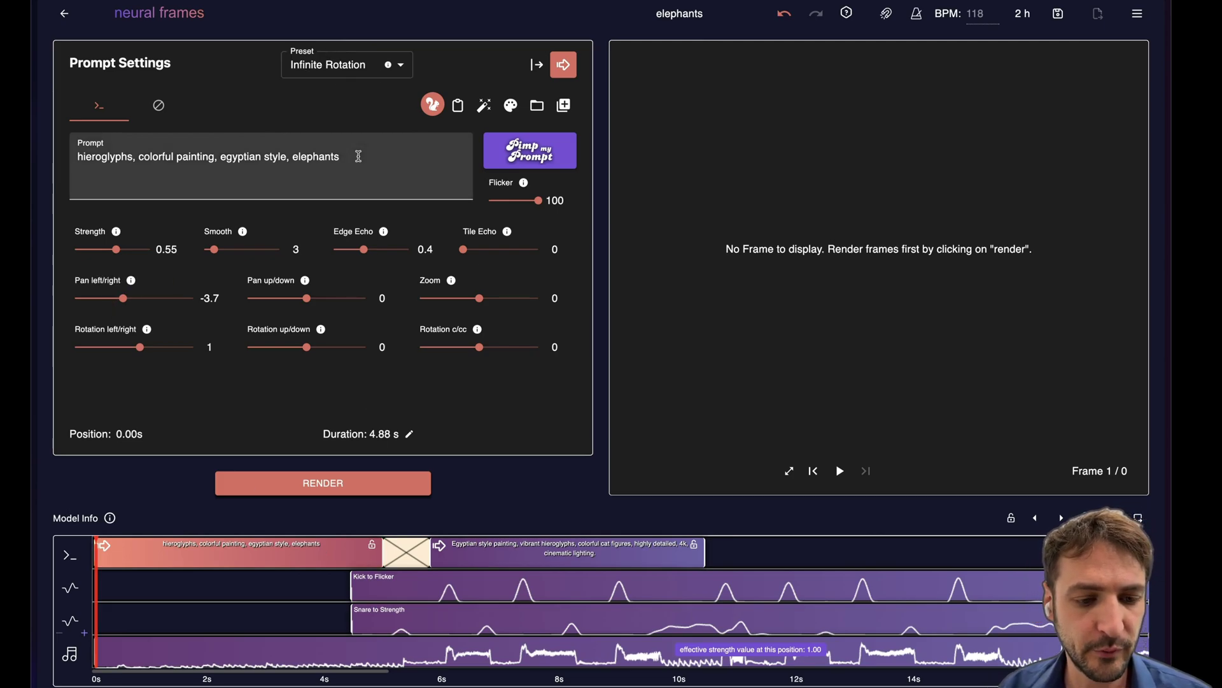
pyautogui.moveTo(391, 66)
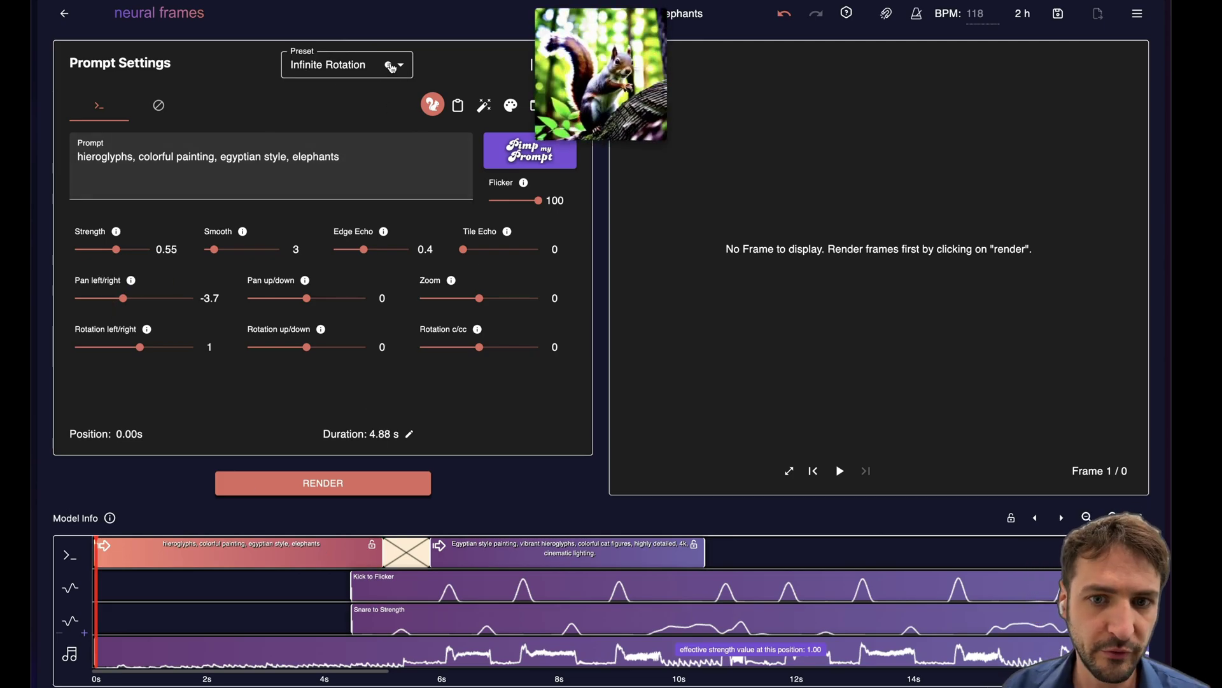
# Move the cat prompt clip later to 6.41 s and set its pan left/right to 3.7
pyautogui.click(453, 561)
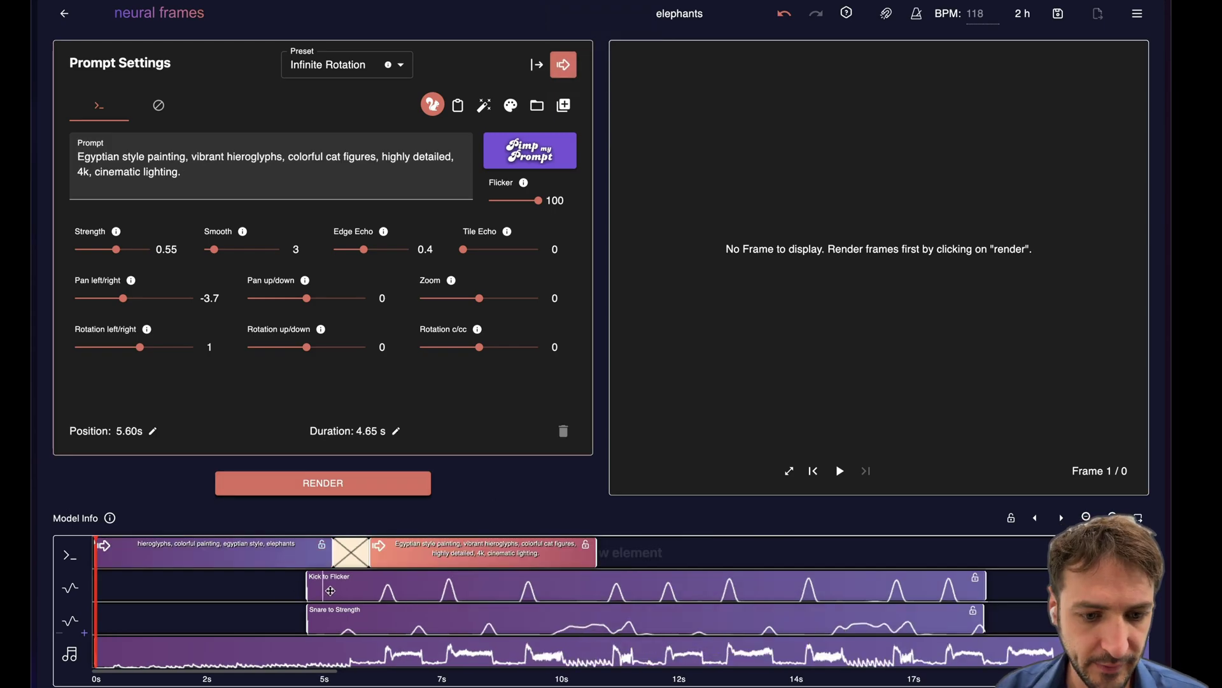
pyautogui.moveTo(423, 545); pyautogui.dragTo(458, 541)
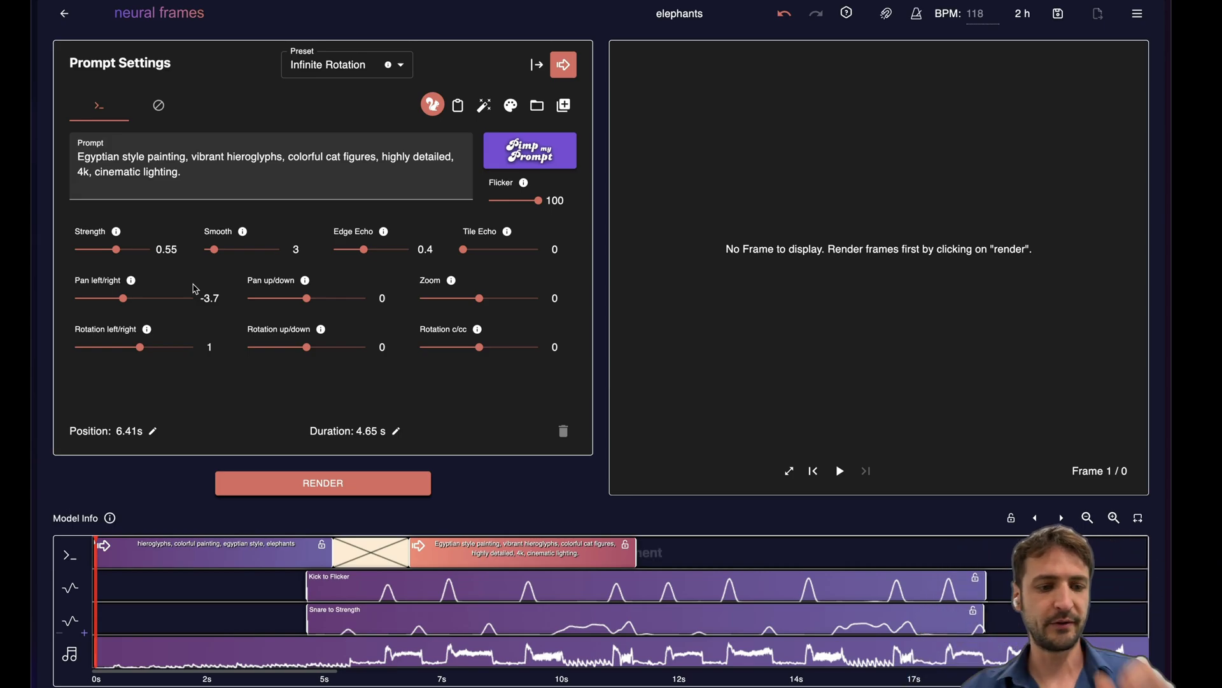
pyautogui.click(212, 302)
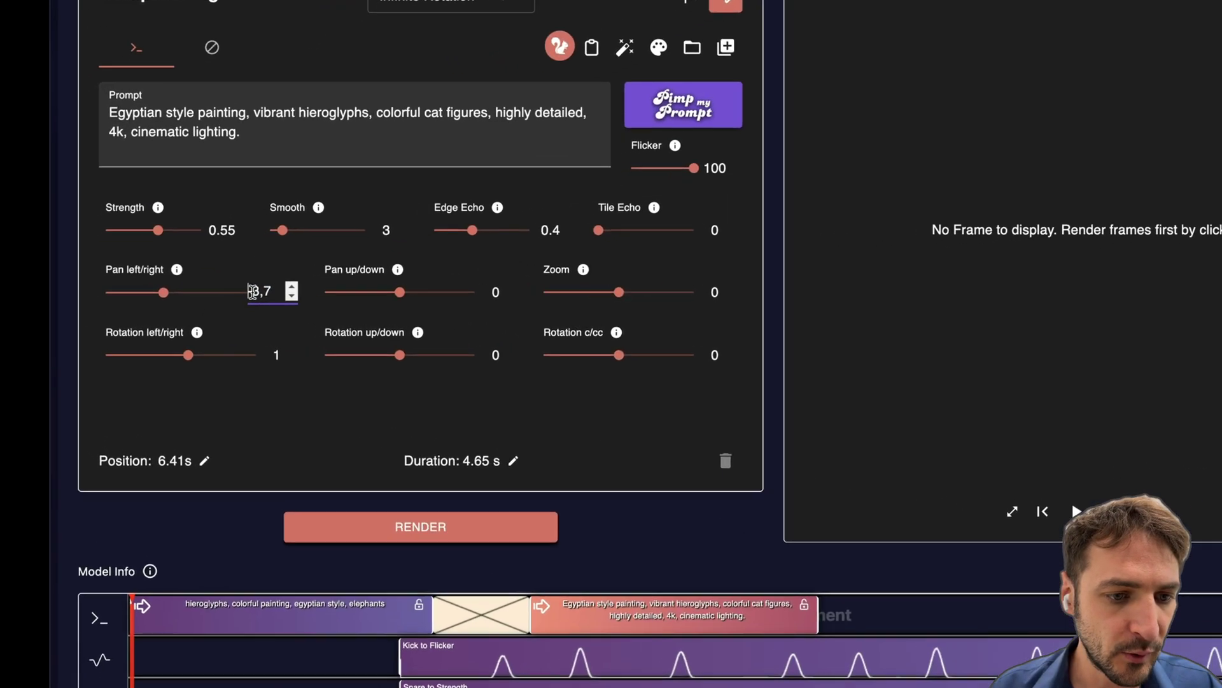
pyautogui.press('Left')
pyautogui.press('BackSpace')
pyautogui.press('Return')
# Set the cat clip's rotation left/right to -1 and shift it to start at 6.63 s
pyautogui.click(318, 363)
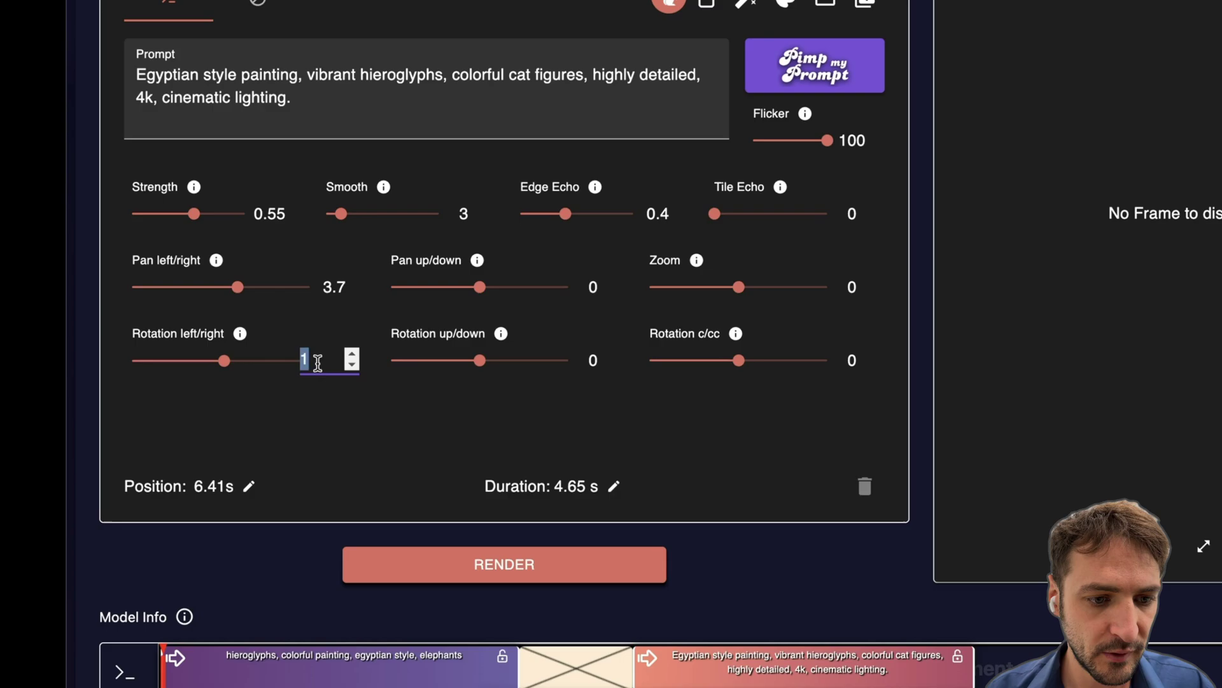
pyautogui.press('BackSpace')
pyautogui.write('-')
pyautogui.press('Return')
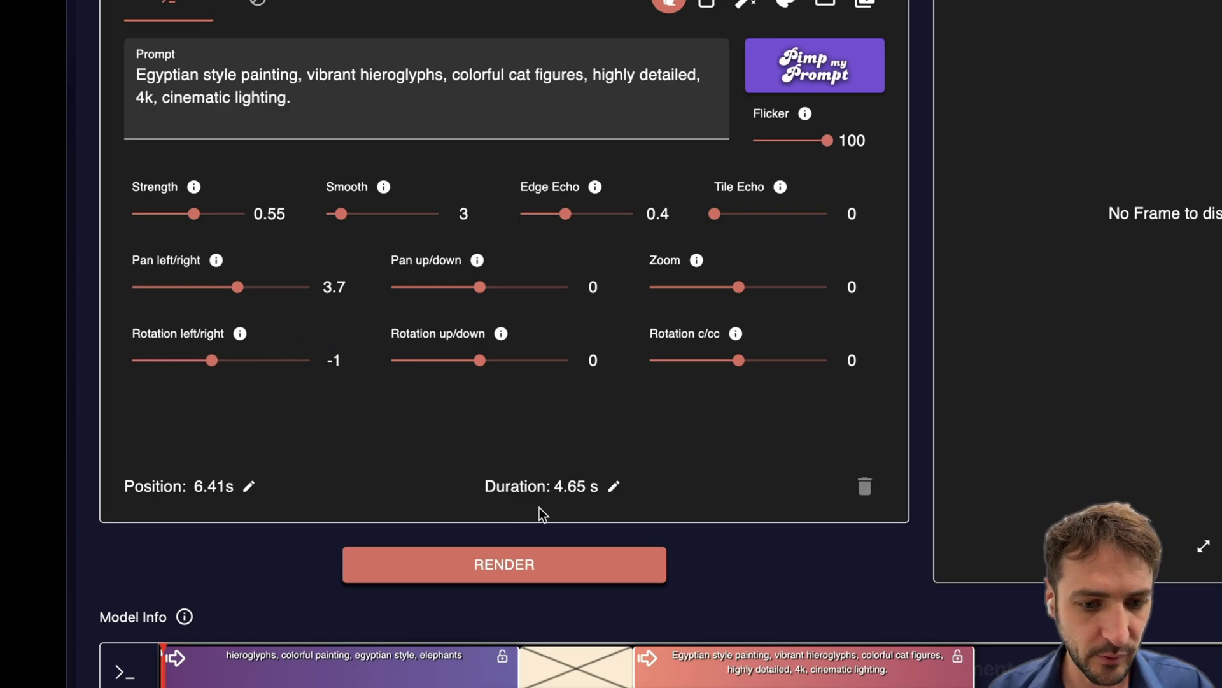
pyautogui.moveTo(704, 662); pyautogui.dragTo(720, 663)
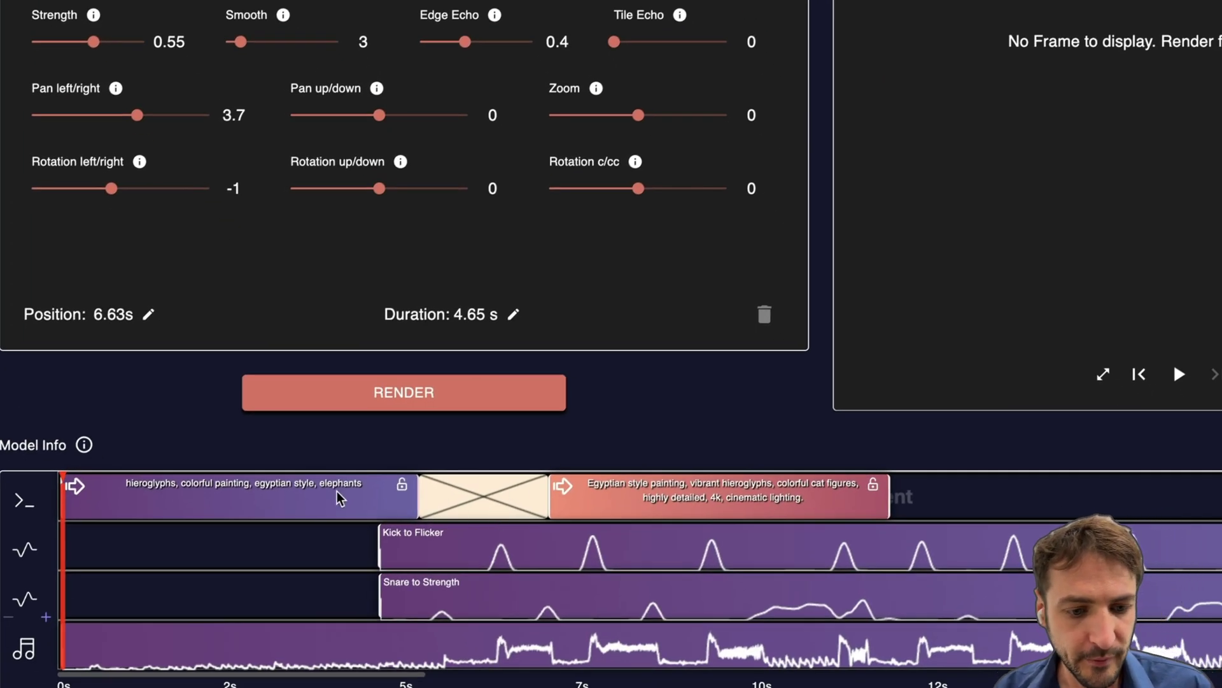
pyautogui.click(337, 498)
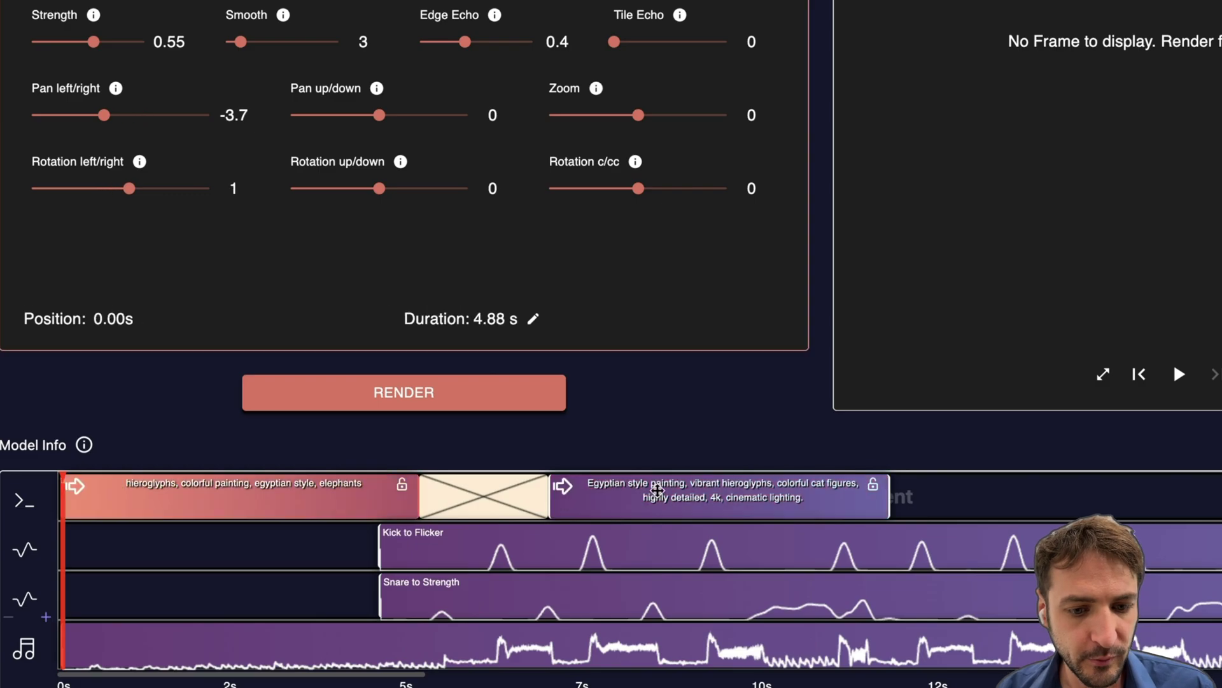
pyautogui.click(540, 481)
pyautogui.click(350, 494)
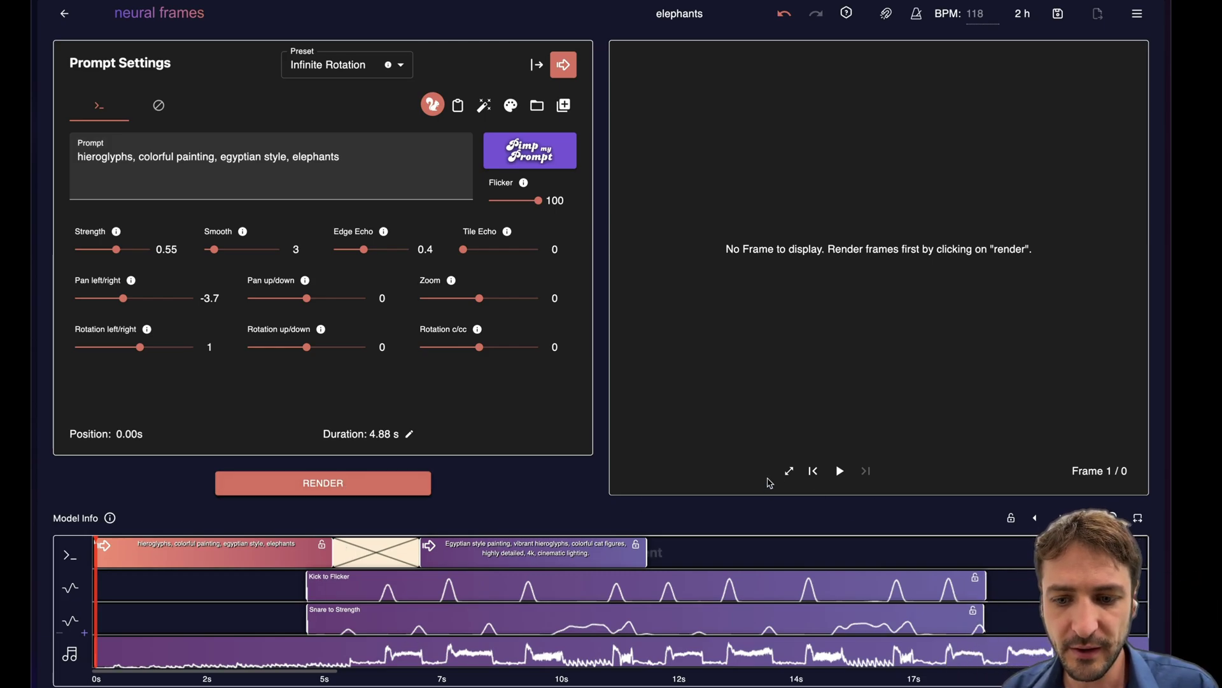
# Render the 278-frame animation, play it from the first frame, and scrub back to the elephant section
pyautogui.click(323, 483)
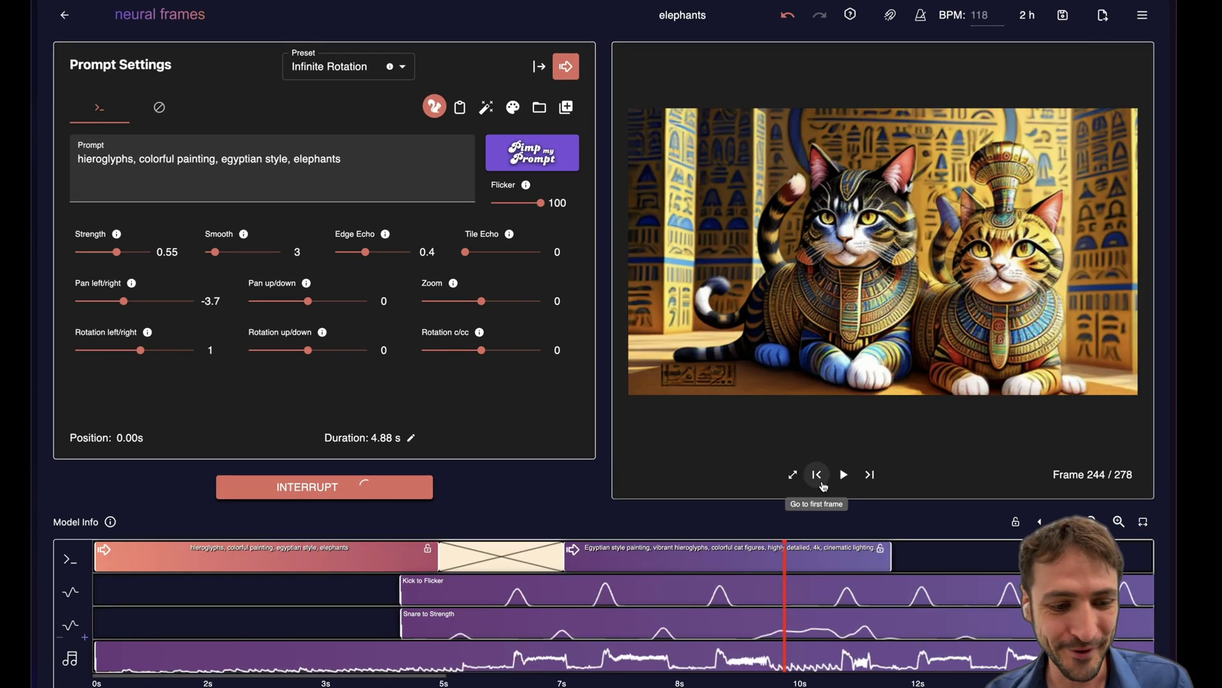
pyautogui.click(817, 474)
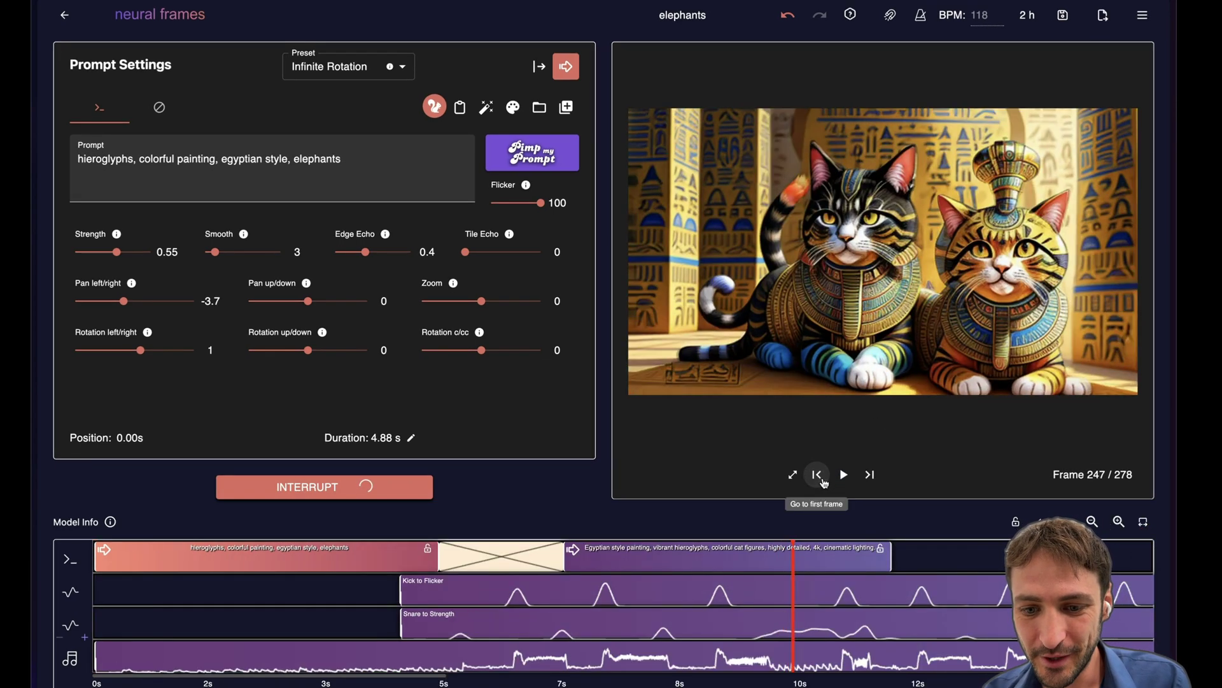
pyautogui.click(816, 475)
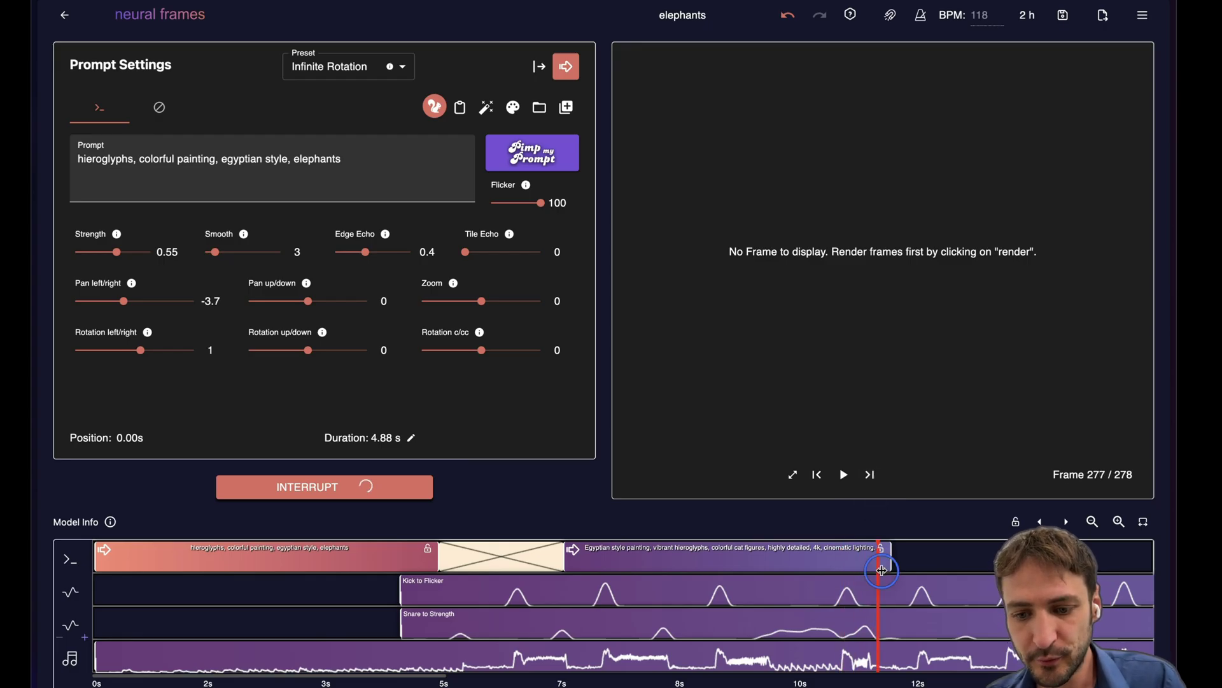
pyautogui.moveTo(881, 570); pyautogui.dragTo(506, 558)
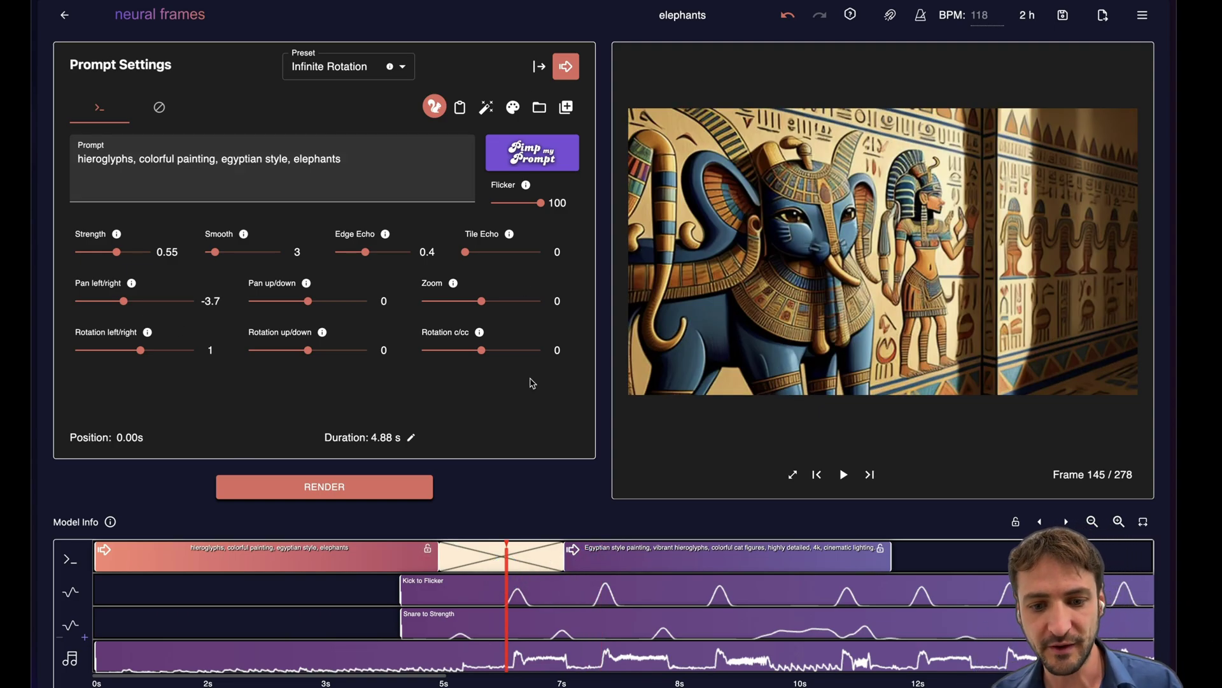
# Scrub the preview between elephant and cat frames, then show the Kick to Flicker settings
pyautogui.moveTo(509, 568); pyautogui.dragTo(374, 590)
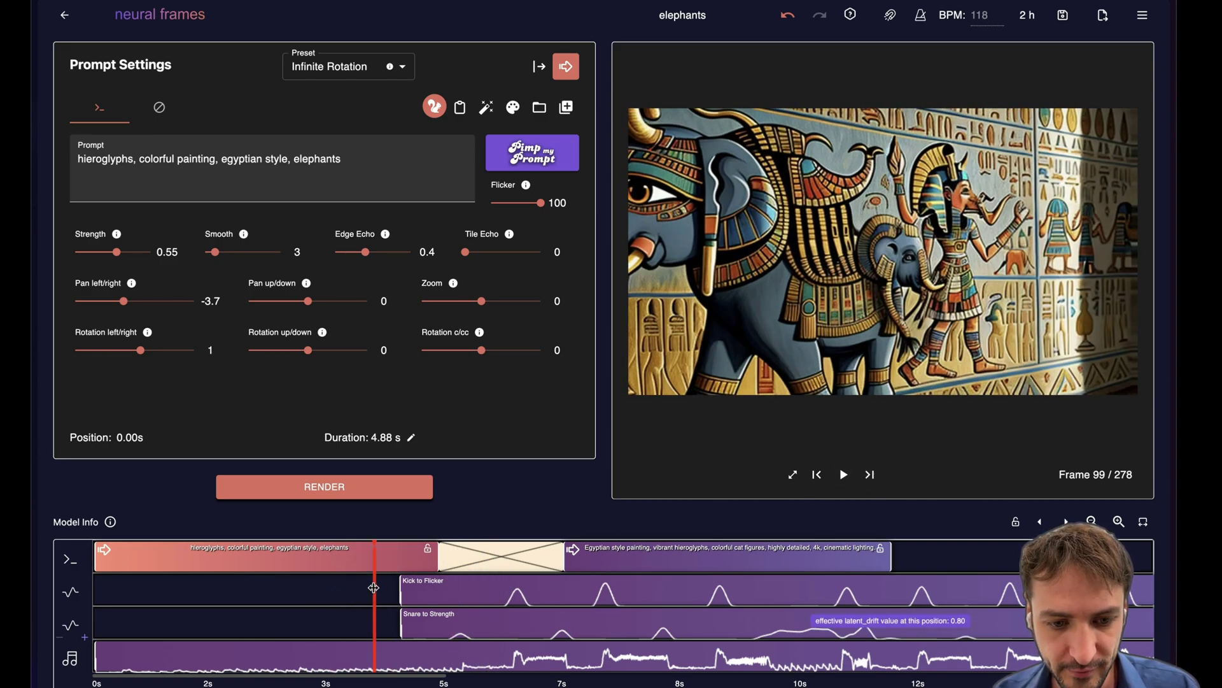
pyautogui.moveTo(374, 587); pyautogui.dragTo(484, 599)
pyautogui.click(516, 598)
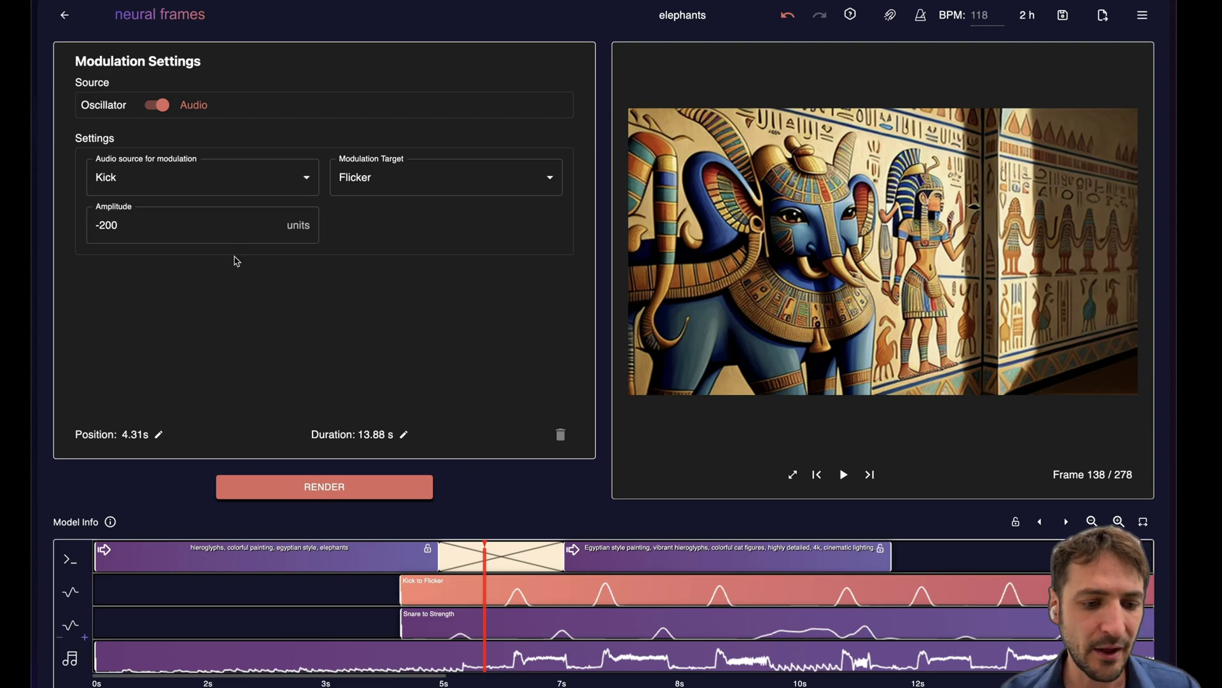
# Zoom the timeline out to 22 s and add an auto-enhanced temple-at-sunset prompt clip after the cat clip
pyautogui.click(1093, 521)
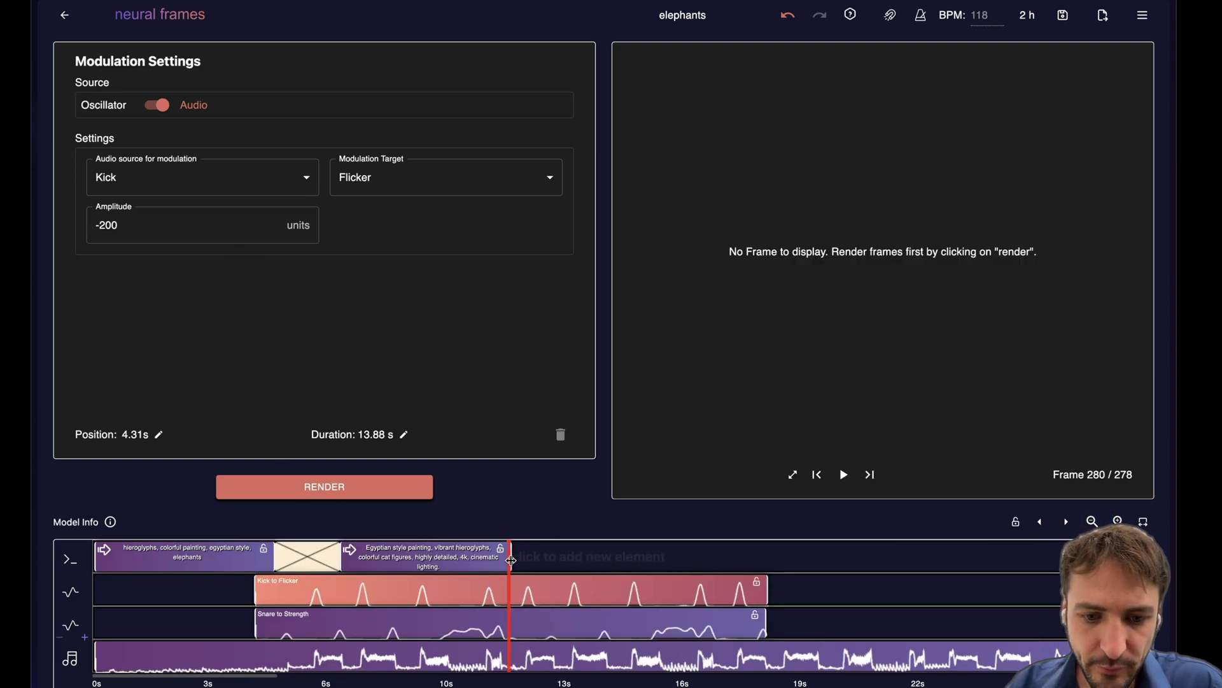
pyautogui.click(509, 559)
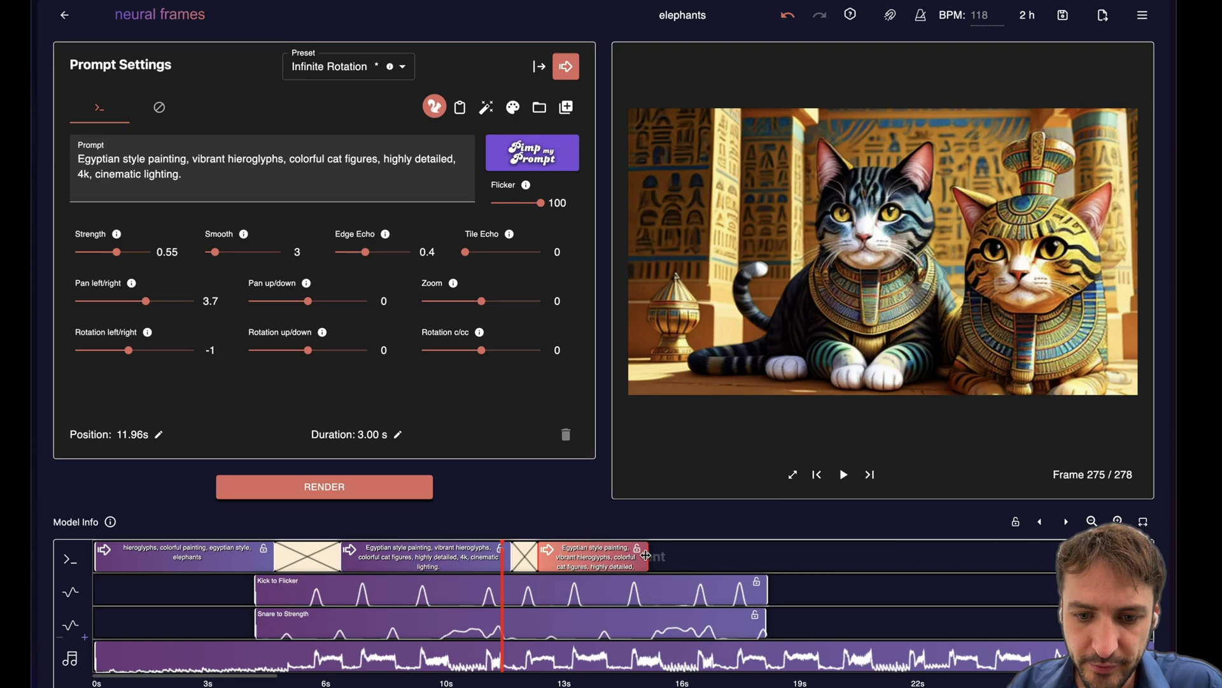
pyautogui.moveTo(645, 555); pyautogui.dragTo(648, 555)
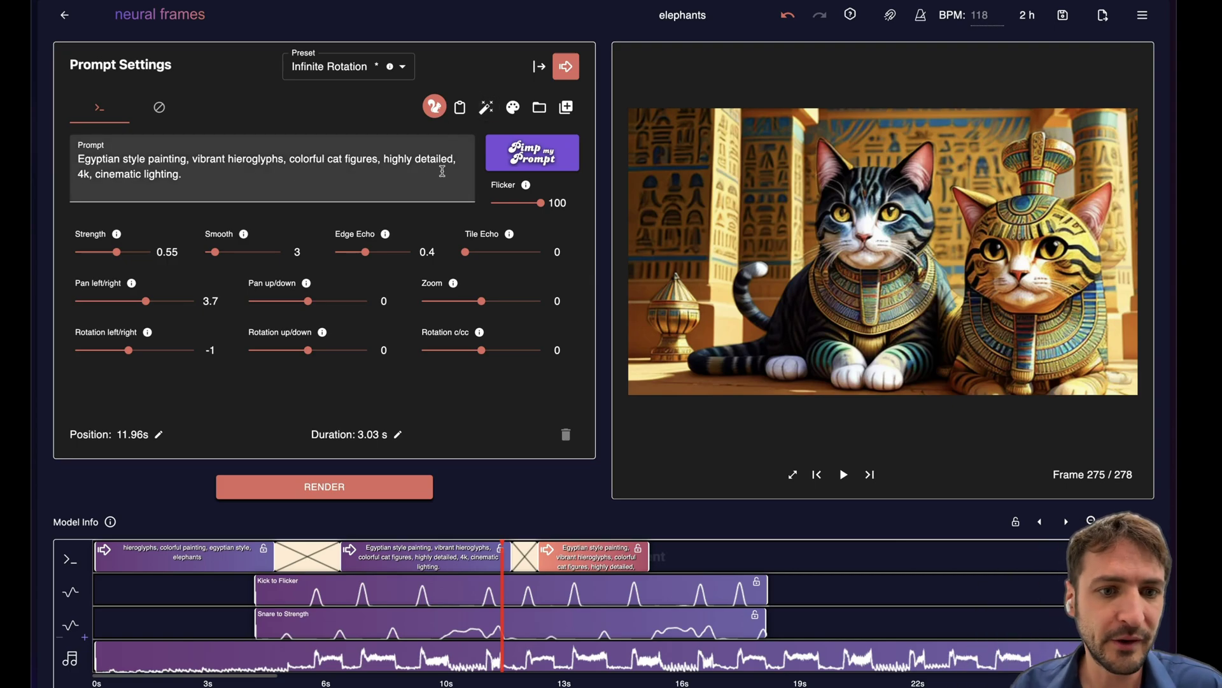
pyautogui.click(484, 109)
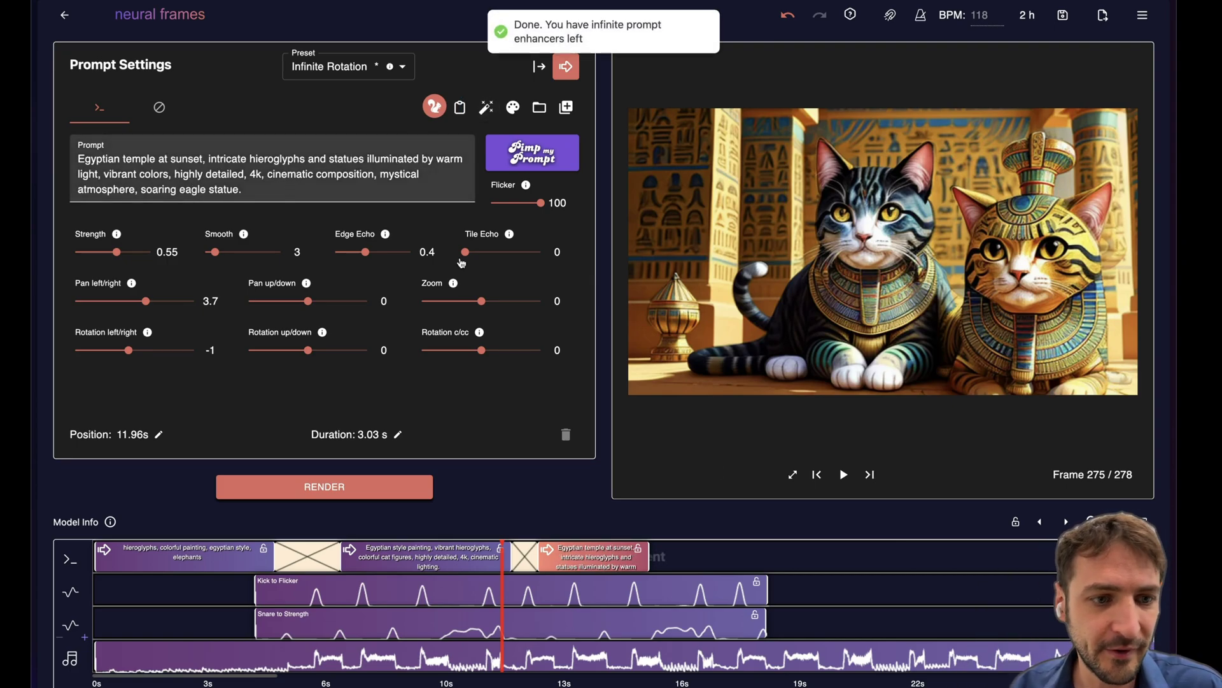
# Add enhanced pyramid and throne room prompt clips at 15.92 s and 19.95 s; shorten Kick to Flicker to 12 s
pyautogui.click(695, 557)
pyautogui.moveTo(757, 558); pyautogui.dragTo(743, 558)
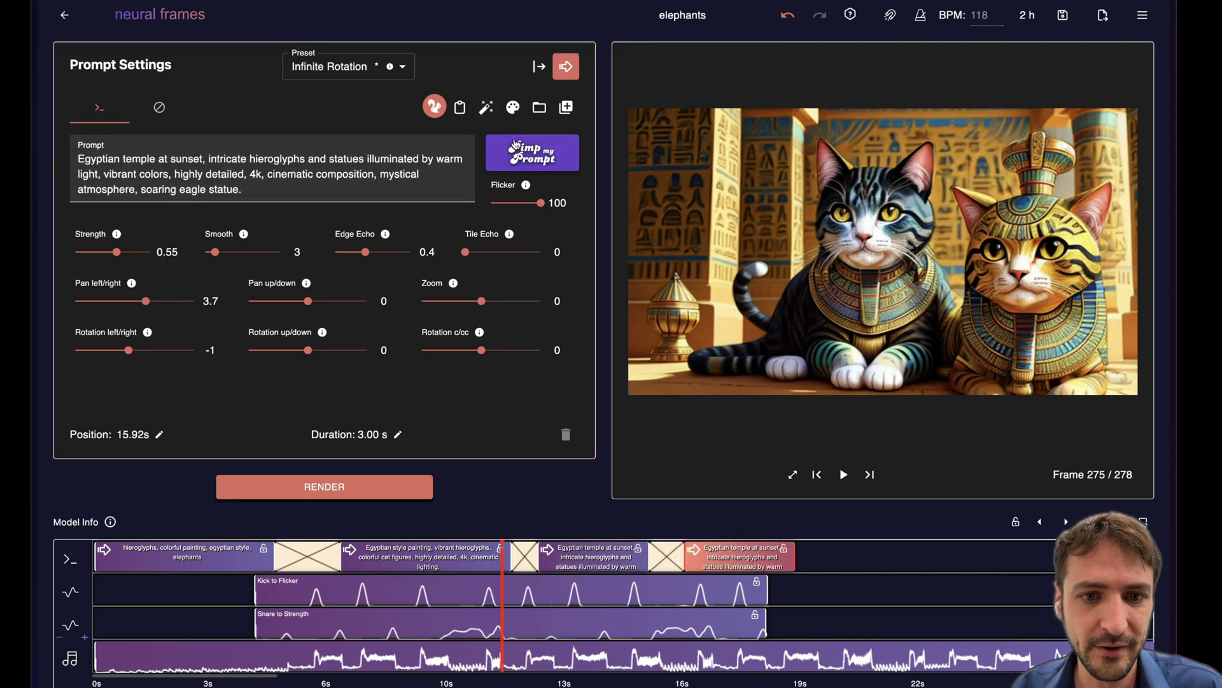
pyautogui.click(486, 107)
pyautogui.click(852, 558)
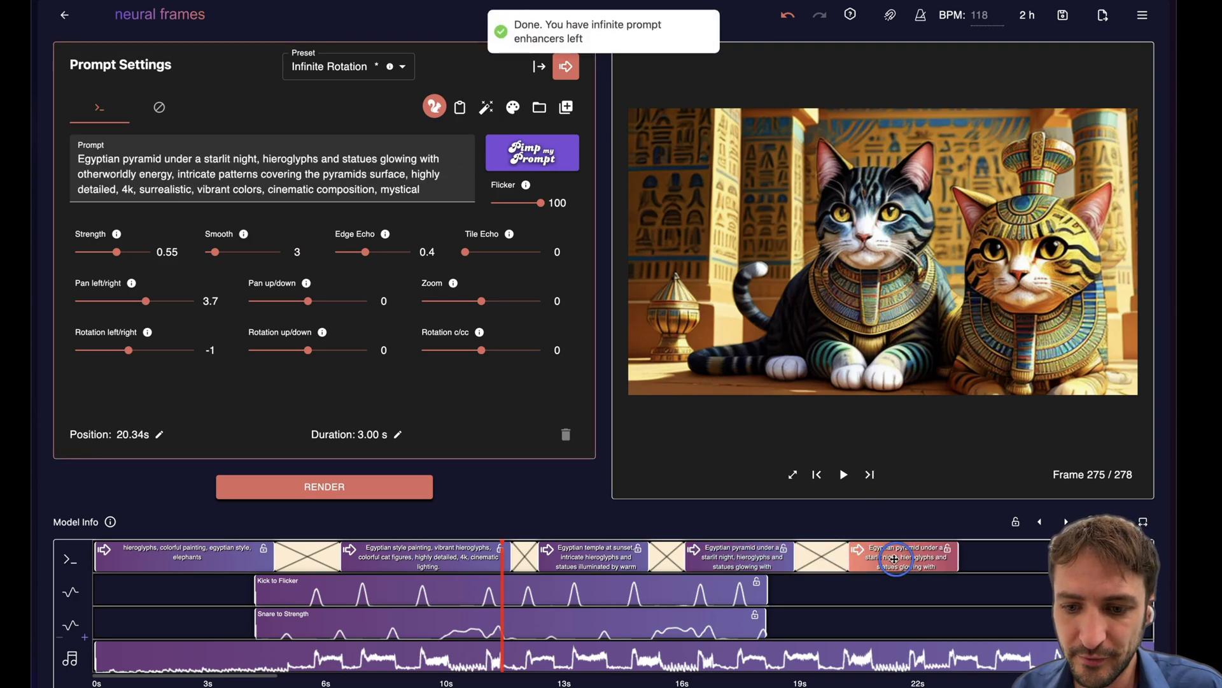
pyautogui.moveTo(856, 559); pyautogui.dragTo(841, 559)
pyautogui.click(485, 107)
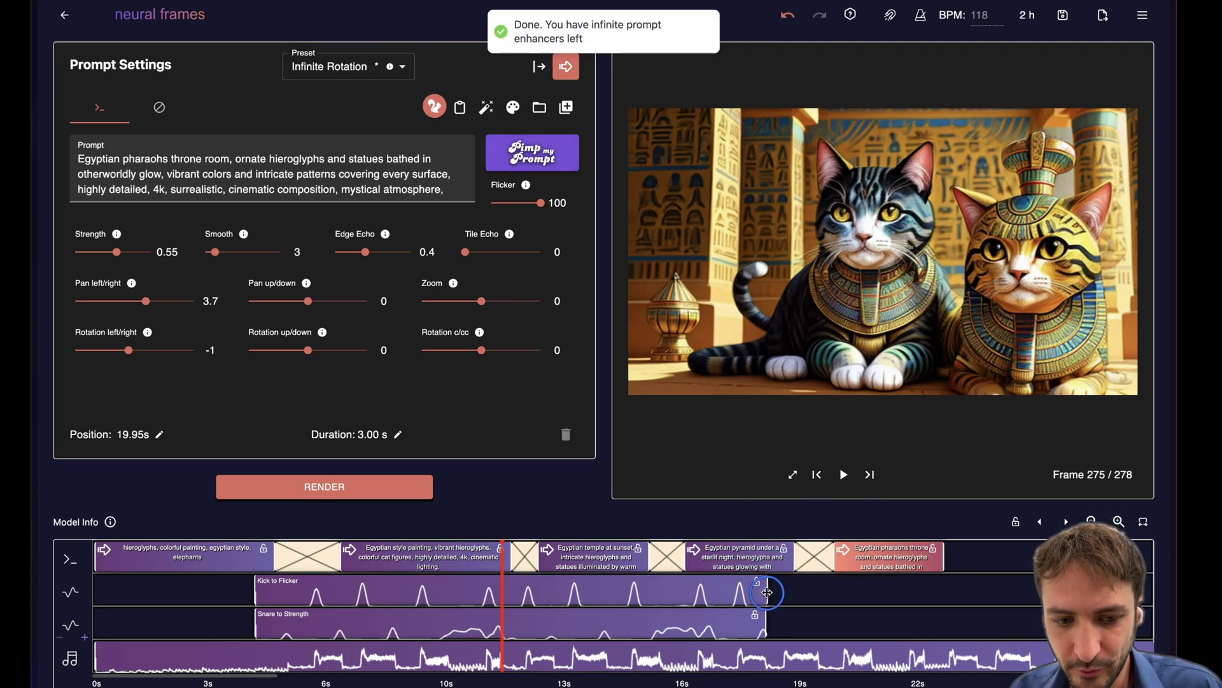
pyautogui.moveTo(768, 592); pyautogui.dragTo(569, 591)
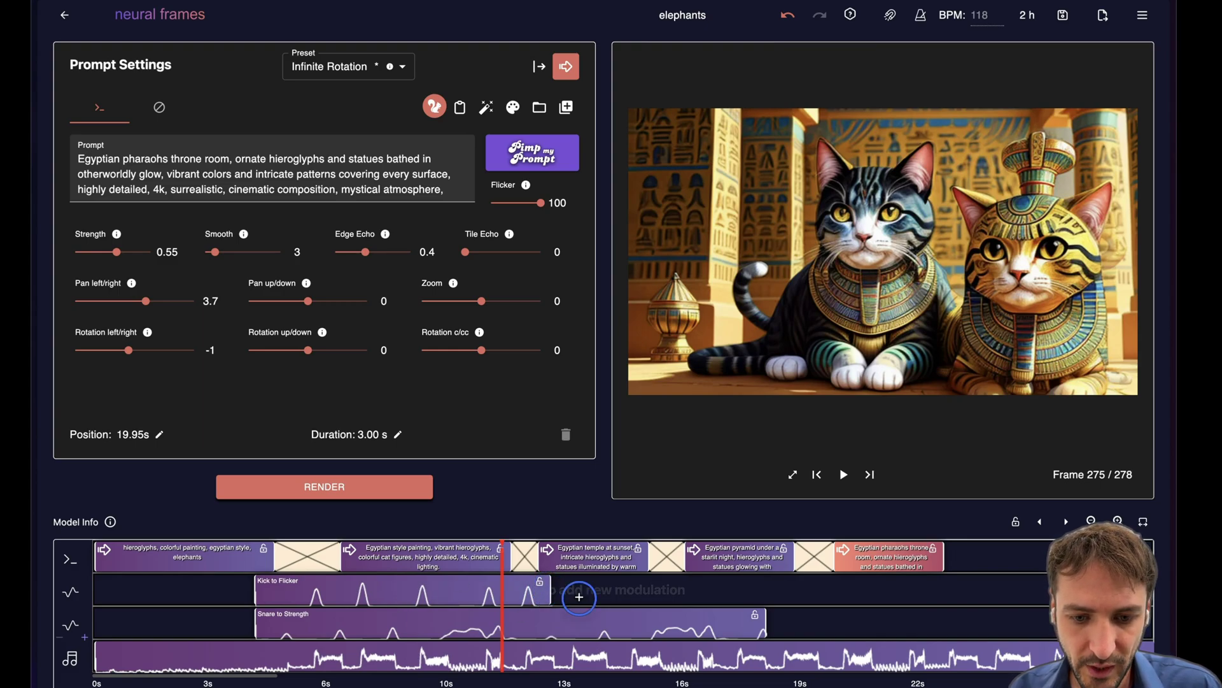
# Add a Kick to Tile echo modulation starting at 12.34 s
pyautogui.click(573, 590)
pyautogui.moveTo(686, 593); pyautogui.dragTo(956, 598)
pyautogui.click(164, 181)
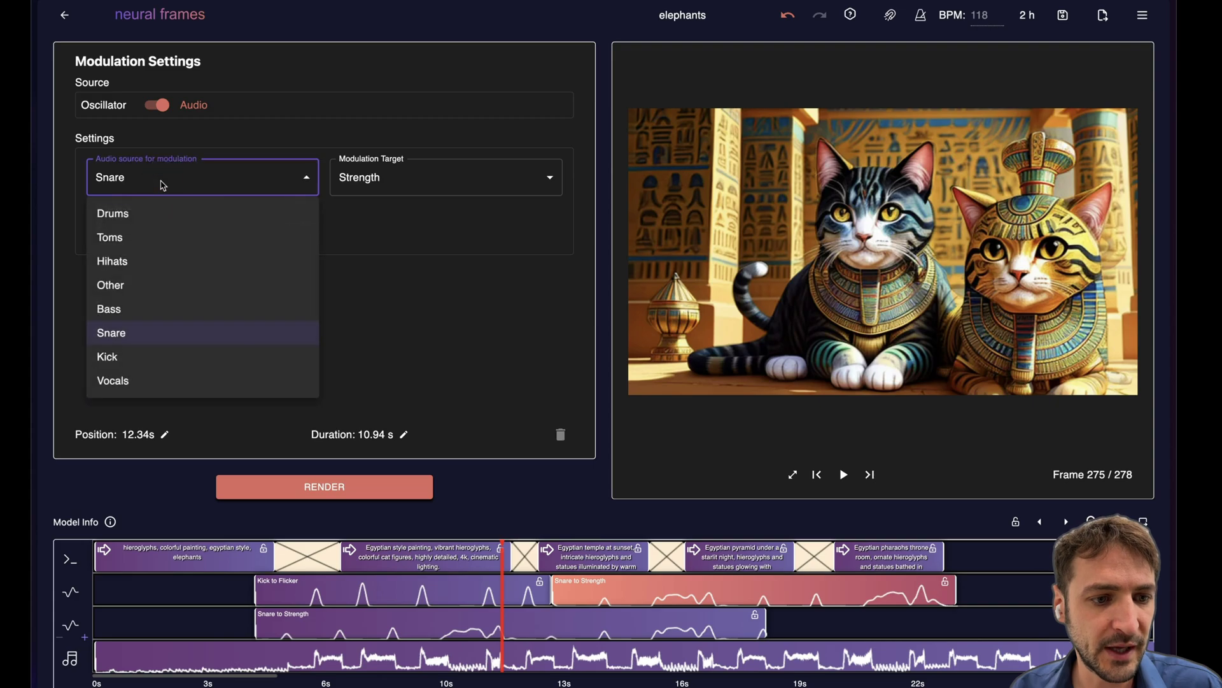
pyautogui.click(137, 353)
pyautogui.click(360, 184)
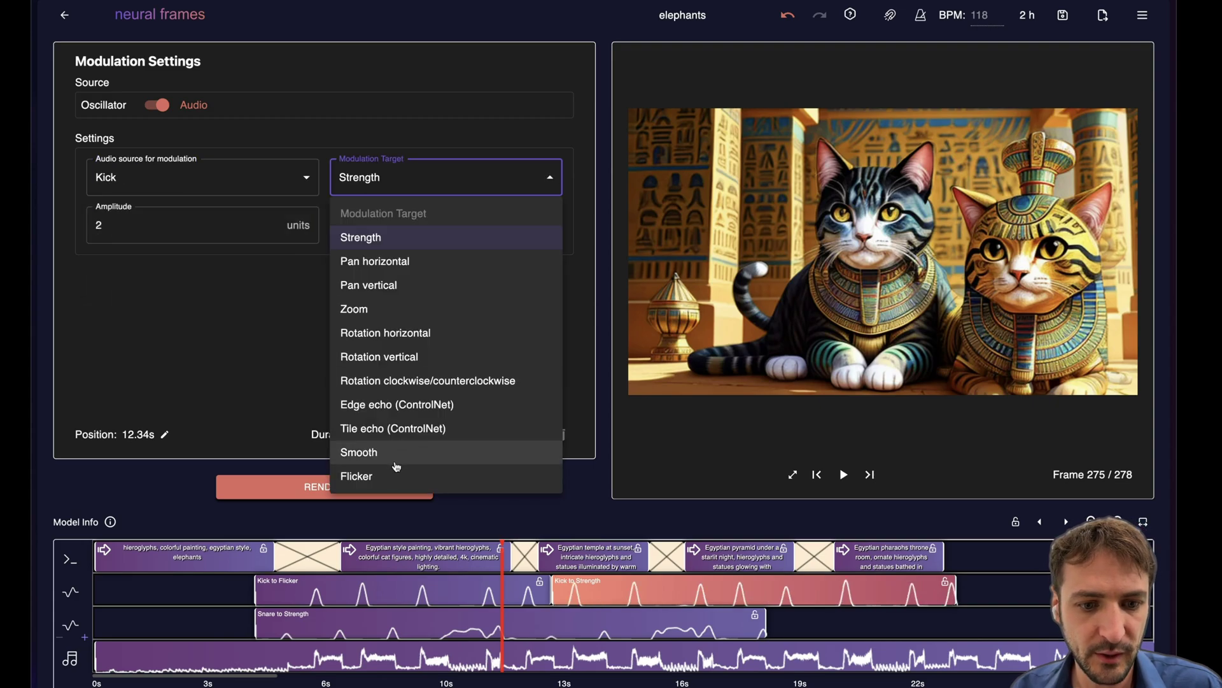
pyautogui.click(406, 436)
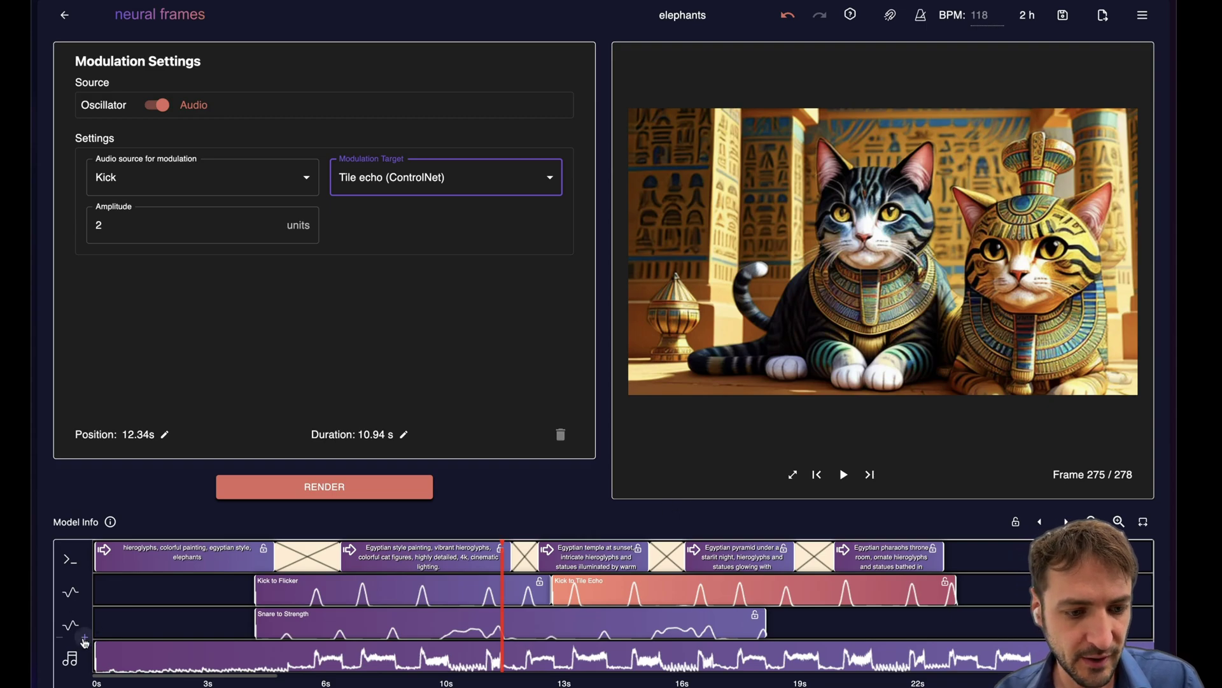
# Add a new modulation lane with a Kick to Zoom clip extending to about 23 s
pyautogui.click(80, 630)
pyautogui.doubleClick(564, 626)
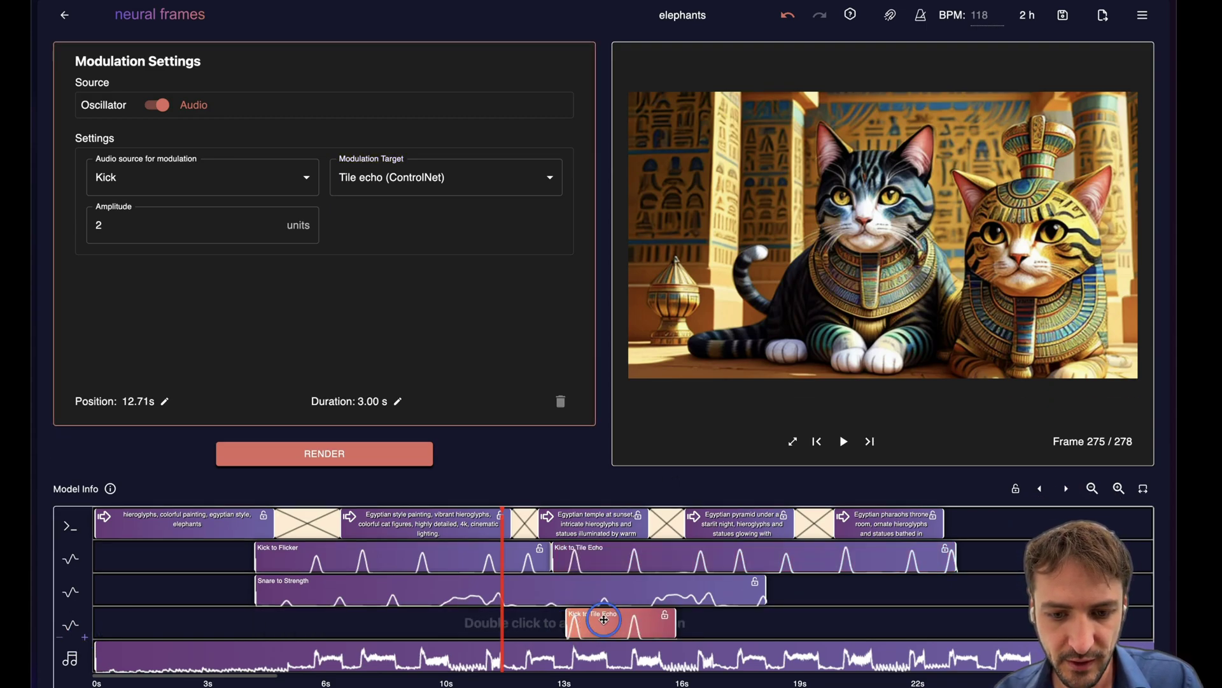
pyautogui.moveTo(656, 621); pyautogui.dragTo(1012, 619)
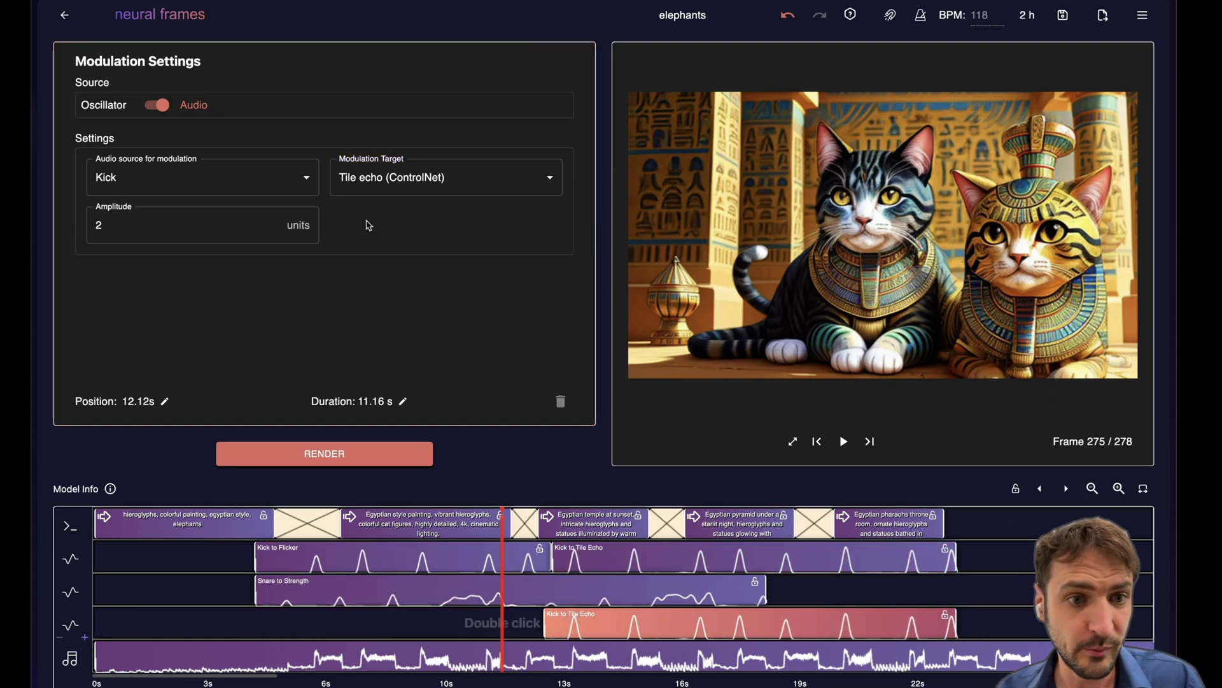
pyautogui.click(413, 179)
pyautogui.click(354, 309)
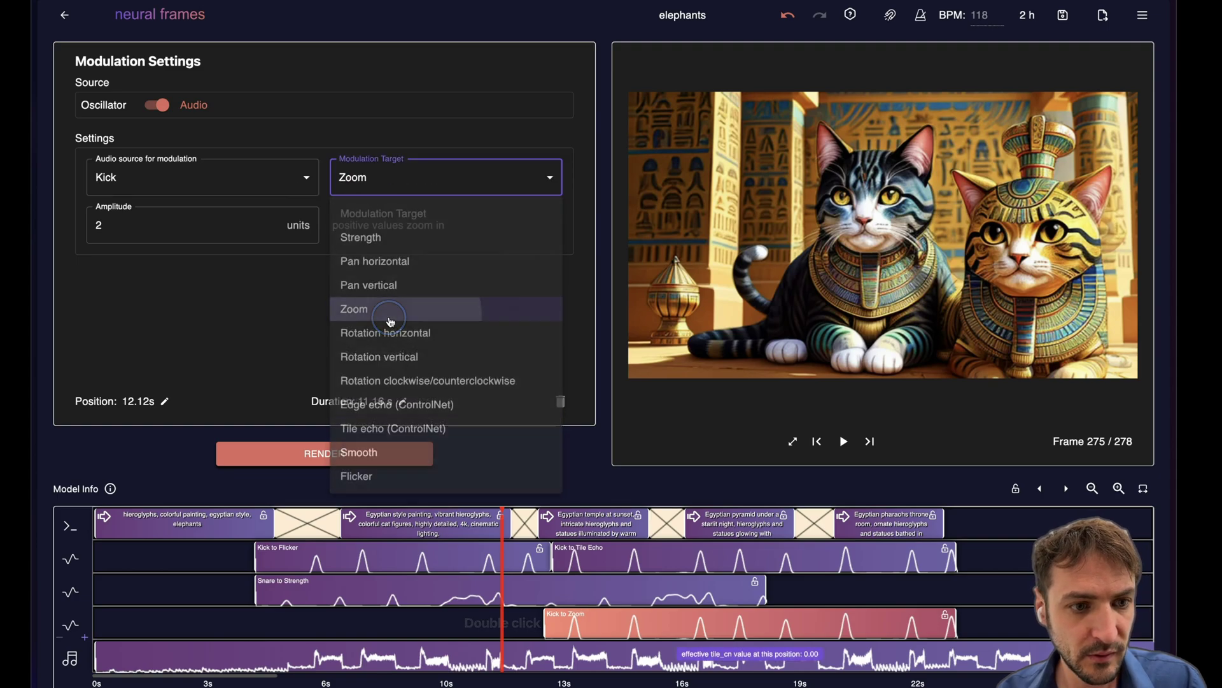
# Extend the Snare to Strength modulation to about 22 s
pyautogui.click(714, 587)
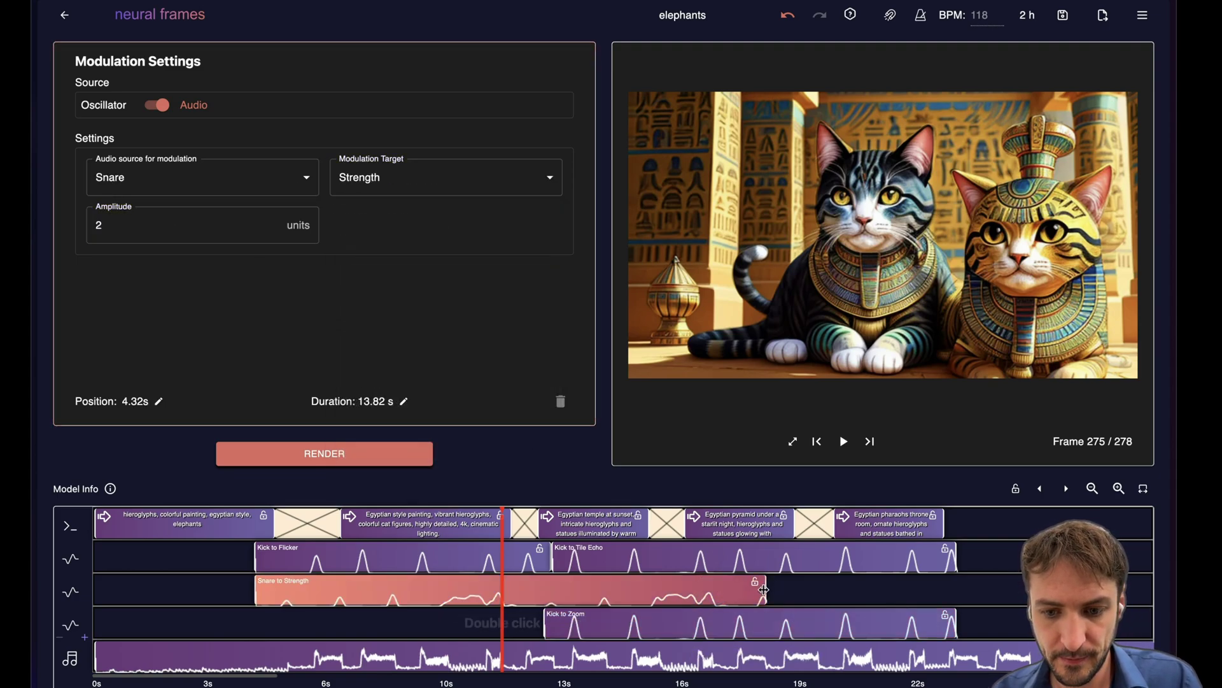
pyautogui.moveTo(767, 587); pyautogui.dragTo(940, 587)
pyautogui.click(592, 523)
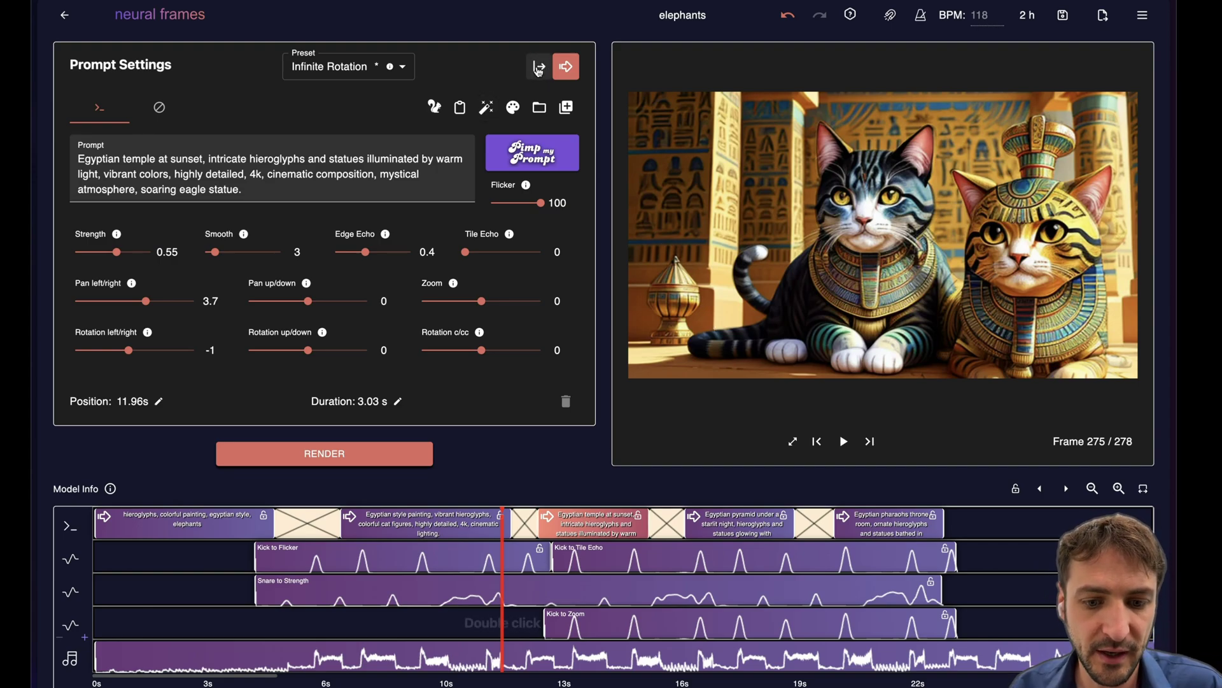
# Select the Egyptian pyramid prompt clip and scrub the preview to frame 272
pyautogui.click(694, 516)
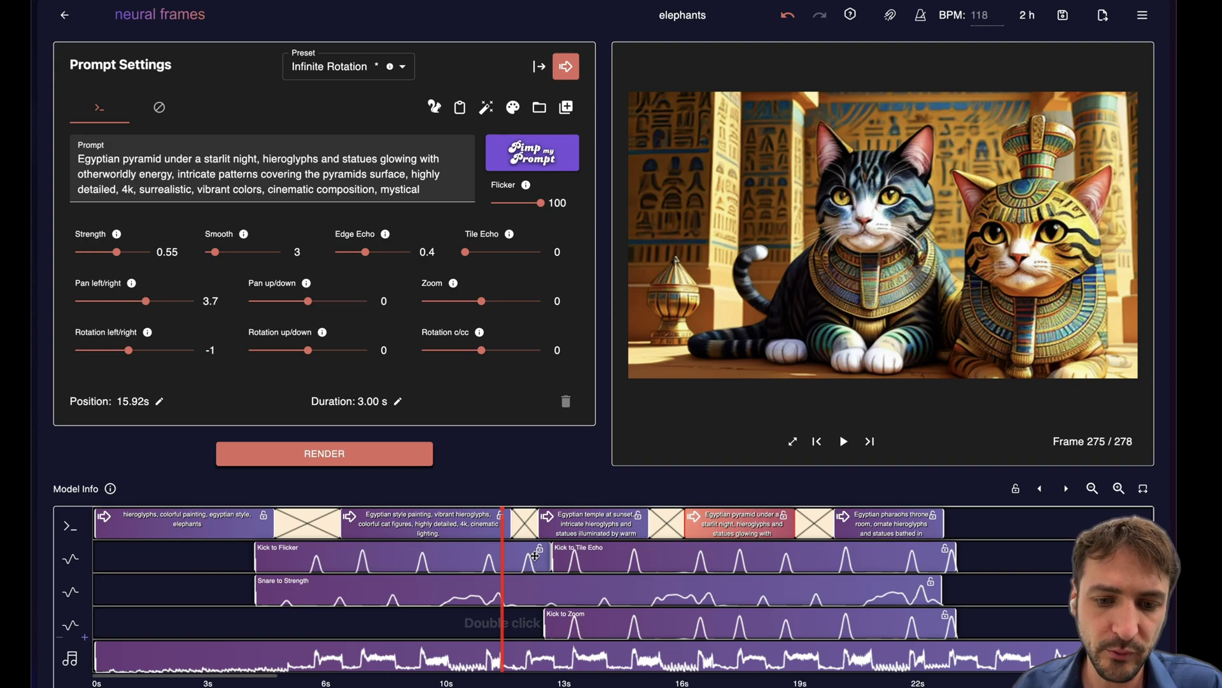
pyautogui.click(457, 564)
pyautogui.moveTo(457, 564); pyautogui.dragTo(498, 563)
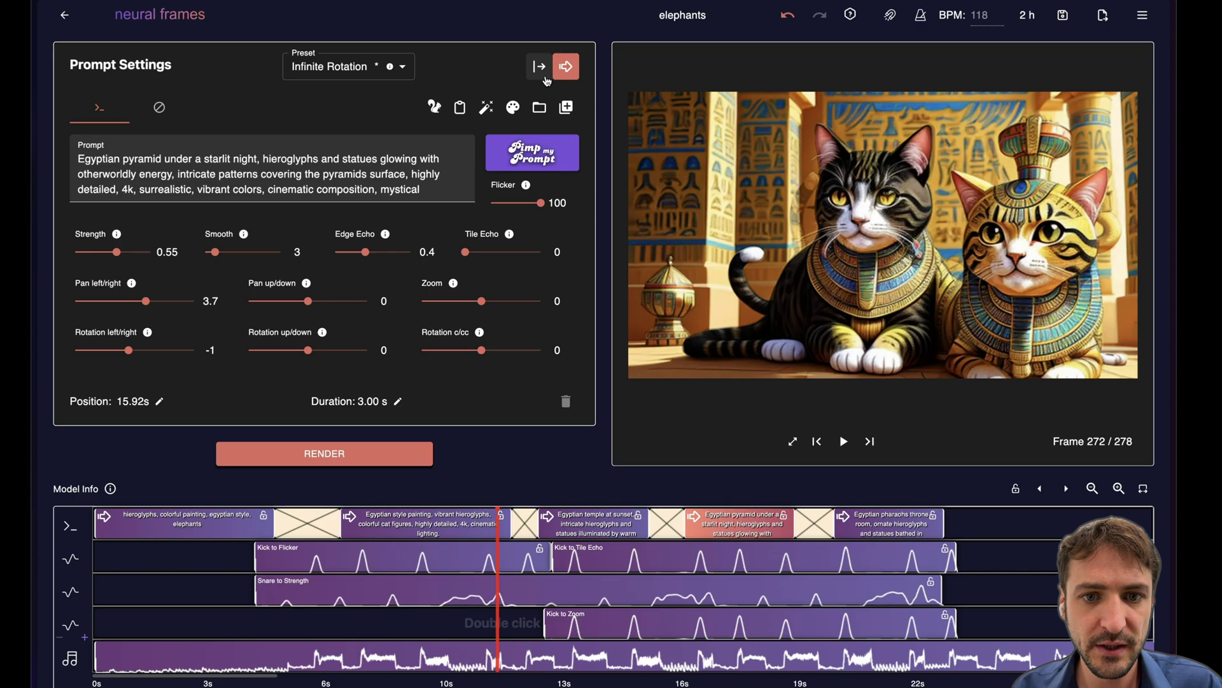
# Hard-cut the 15.92 s clip to the first Turbo image generated from 'a cave drawing of a buddha statue'
pyautogui.click(540, 66)
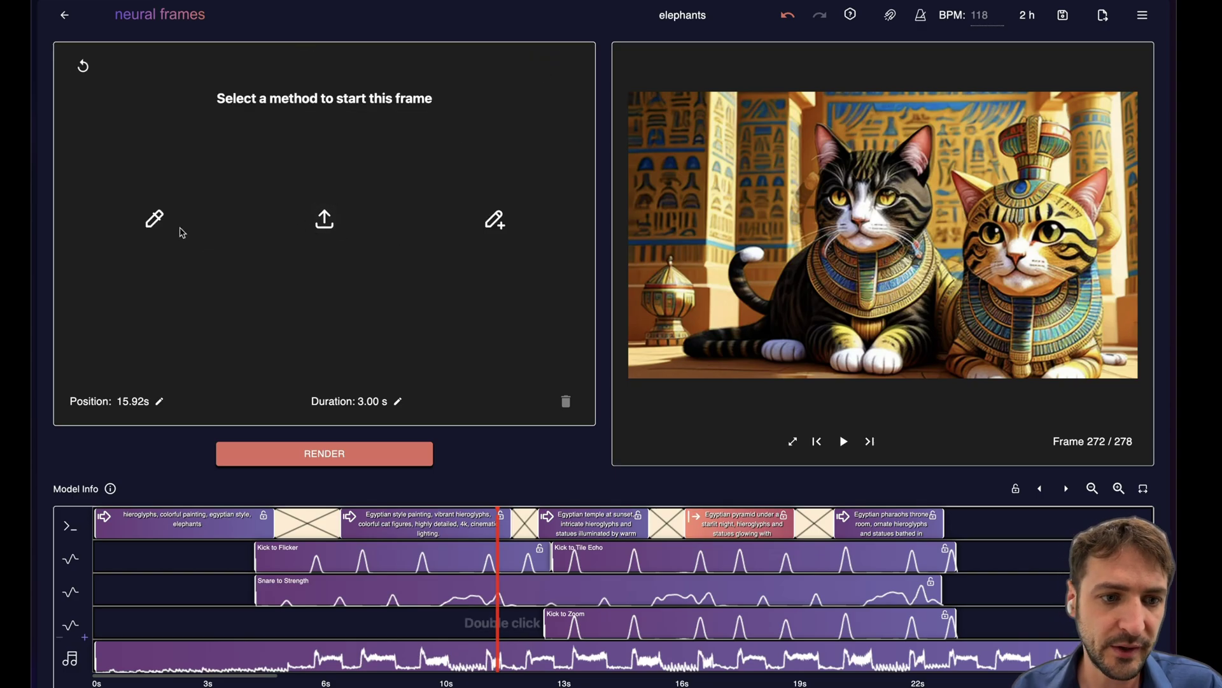
pyautogui.click(154, 224)
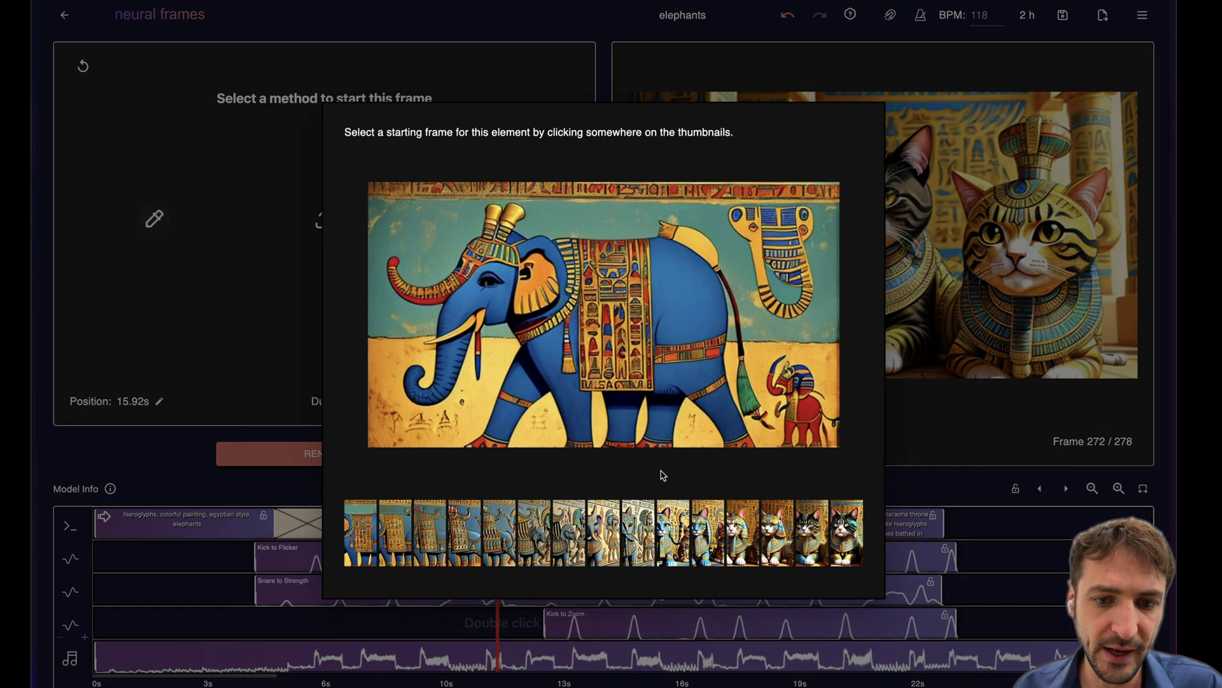
pyautogui.click(265, 253)
pyautogui.click(501, 223)
pyautogui.write('a small')
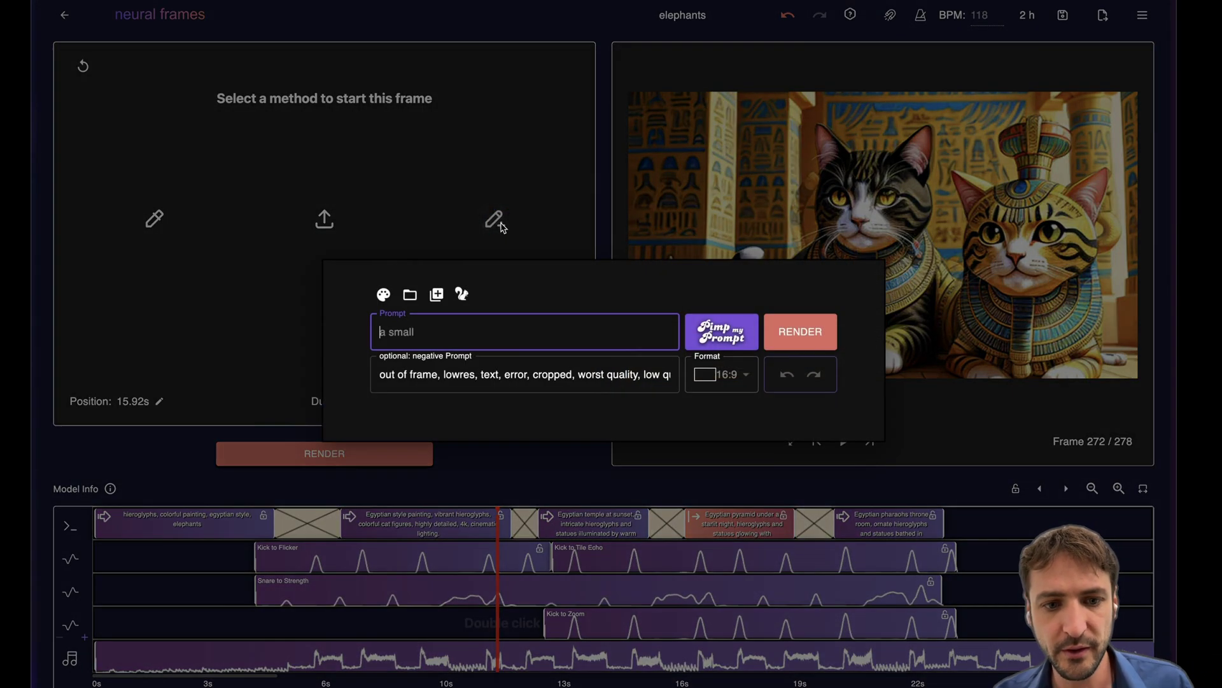
pyautogui.write(' black brown dachshund Hearing in a Jedi')
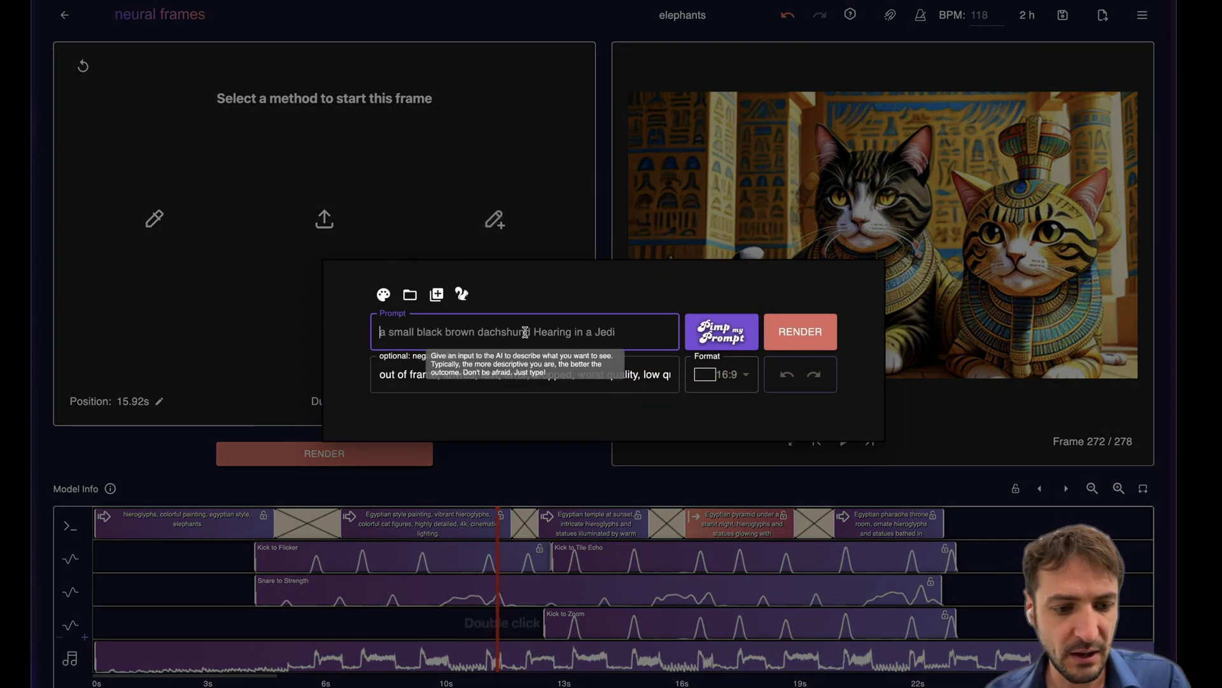
pyautogui.write(' knight ca')
pyautogui.hotkey('ctrl', 'a')
pyautogui.write('a cave drawing of a')
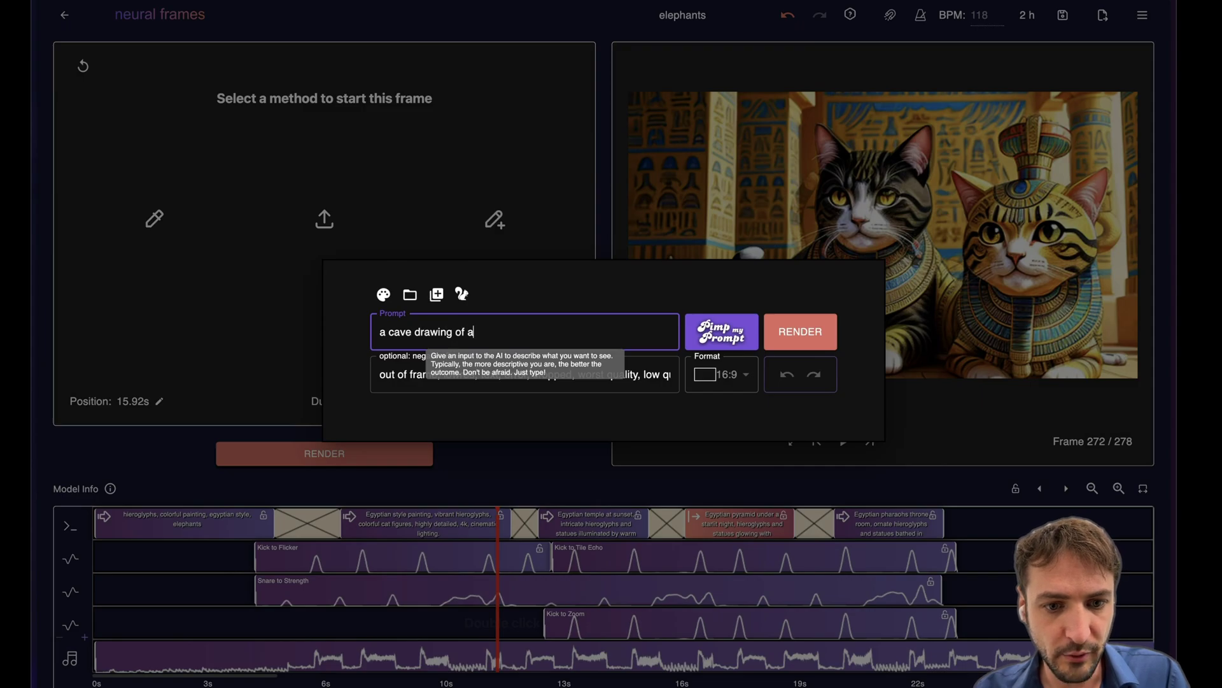
pyautogui.write(' buddha statue')
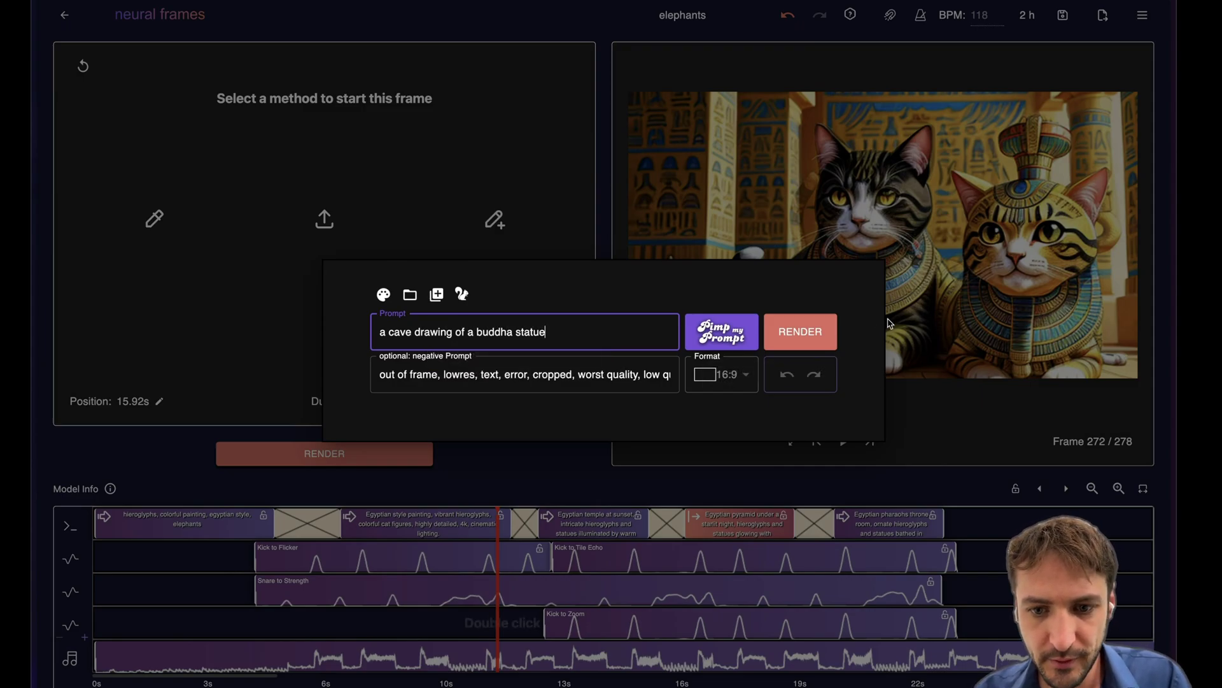
pyautogui.click(471, 296)
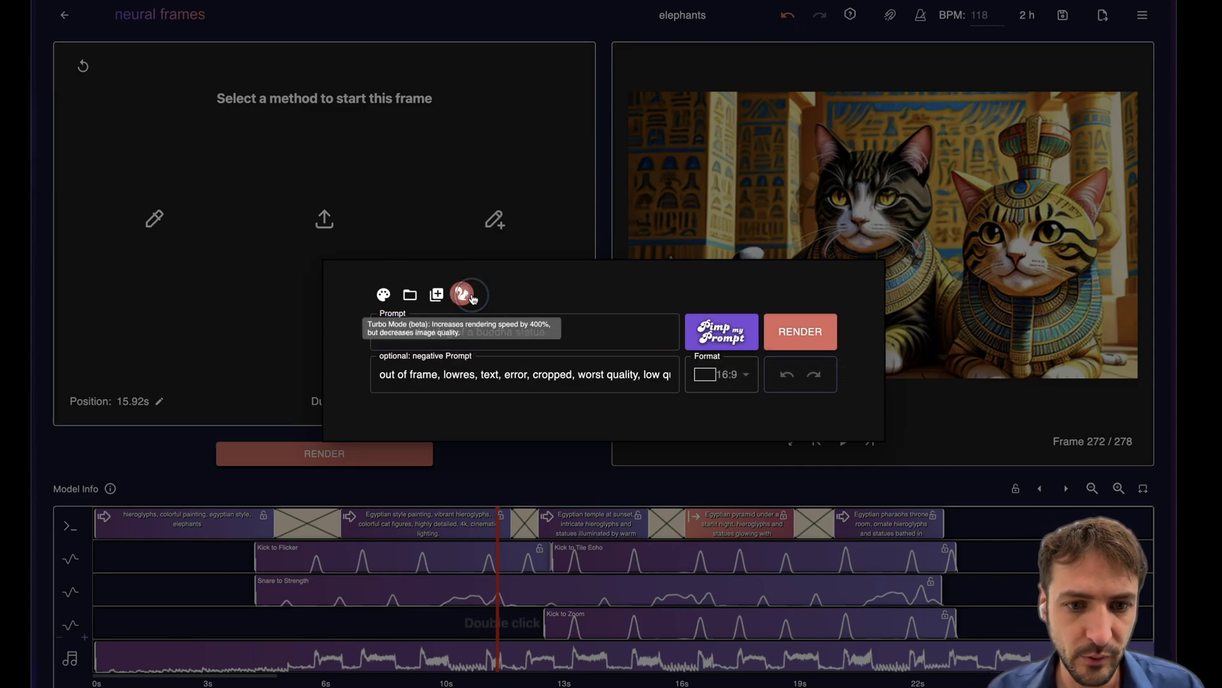
pyautogui.click(821, 341)
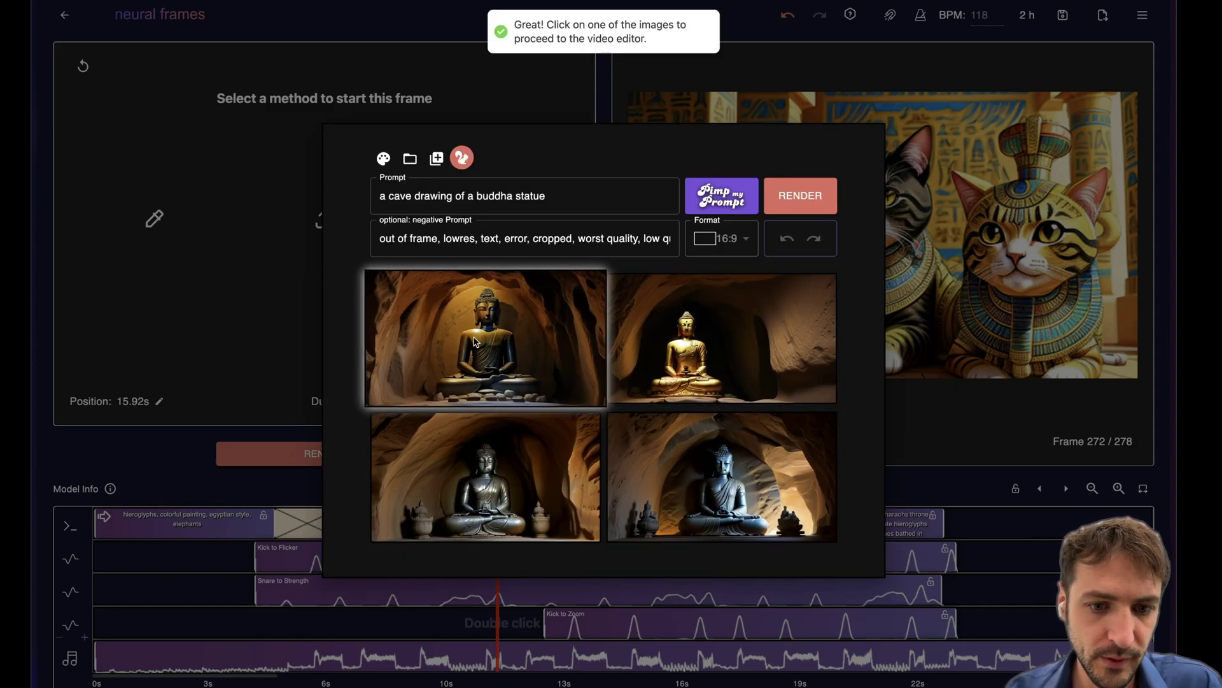
pyautogui.click(474, 341)
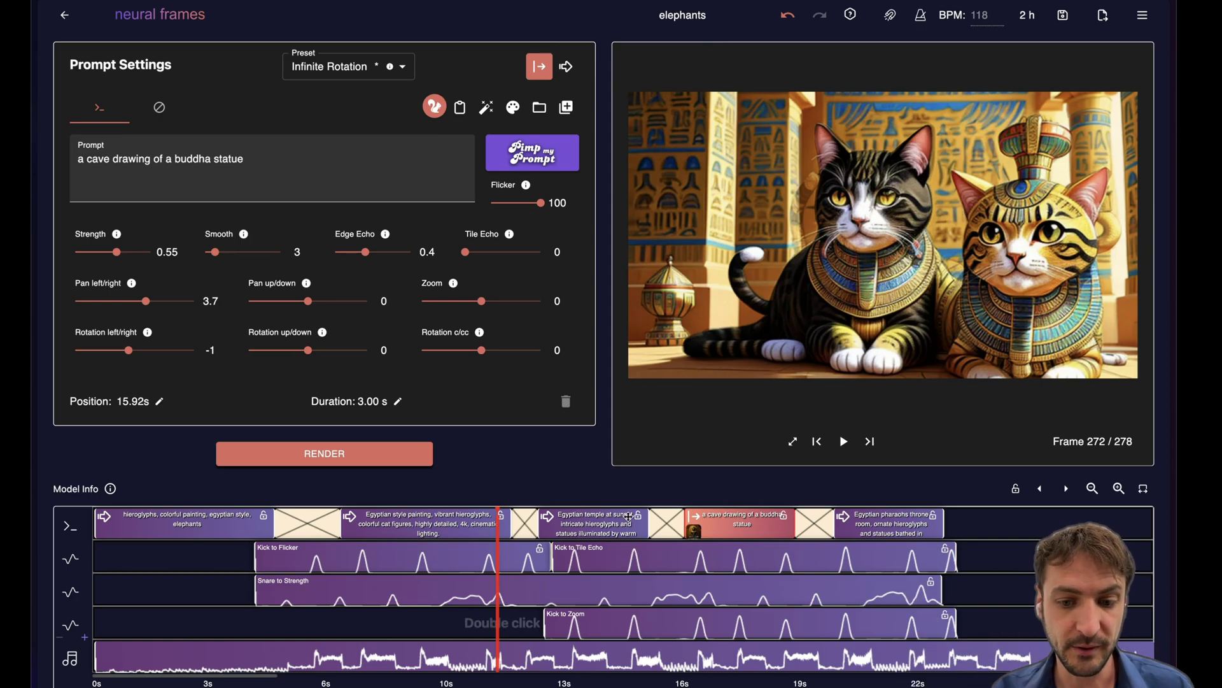
pyautogui.click(382, 453)
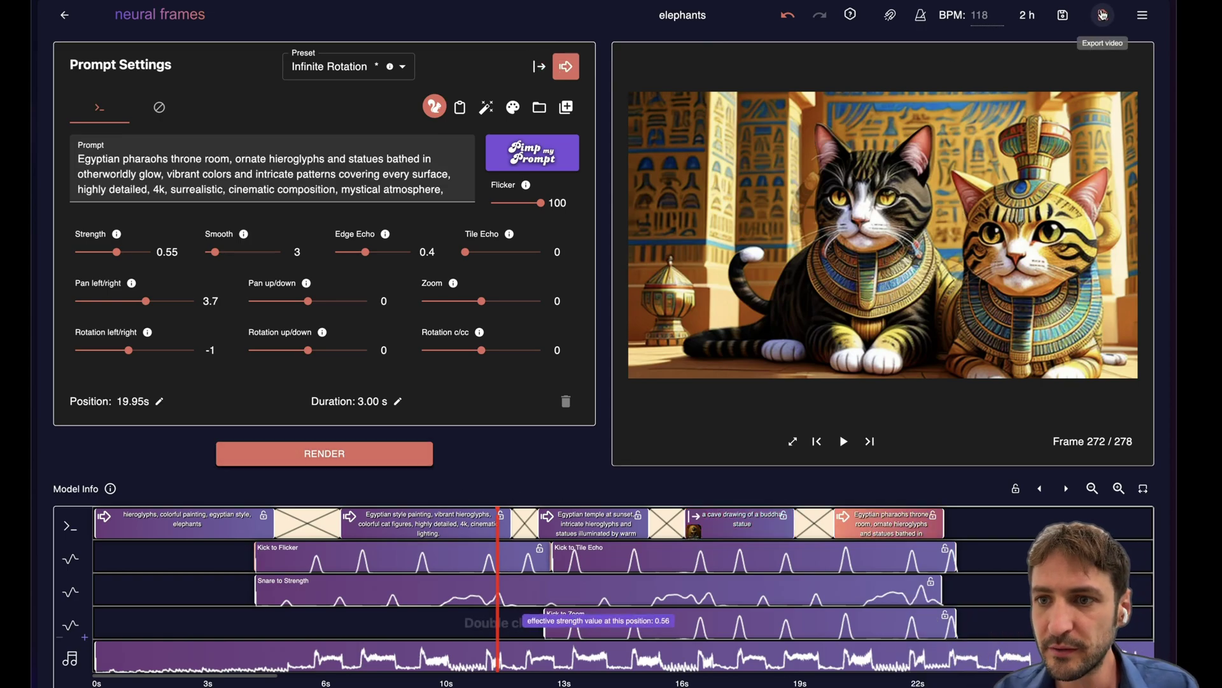
pyautogui.click(1102, 14)
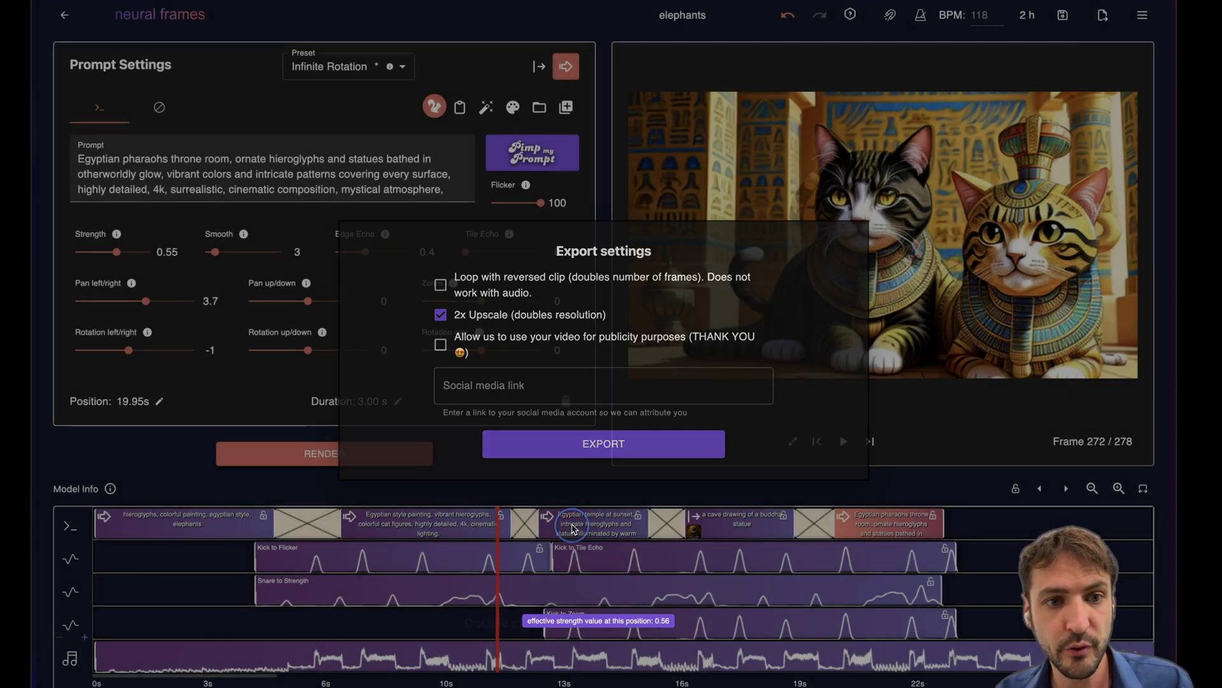
pyautogui.click(575, 529)
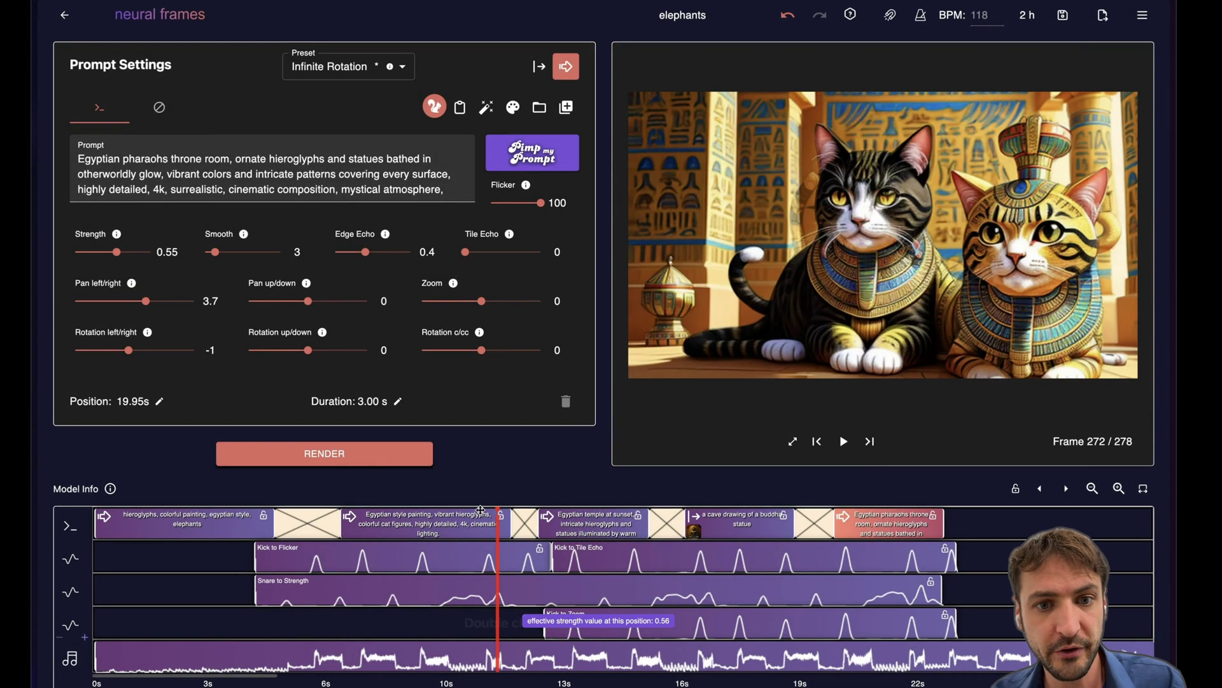